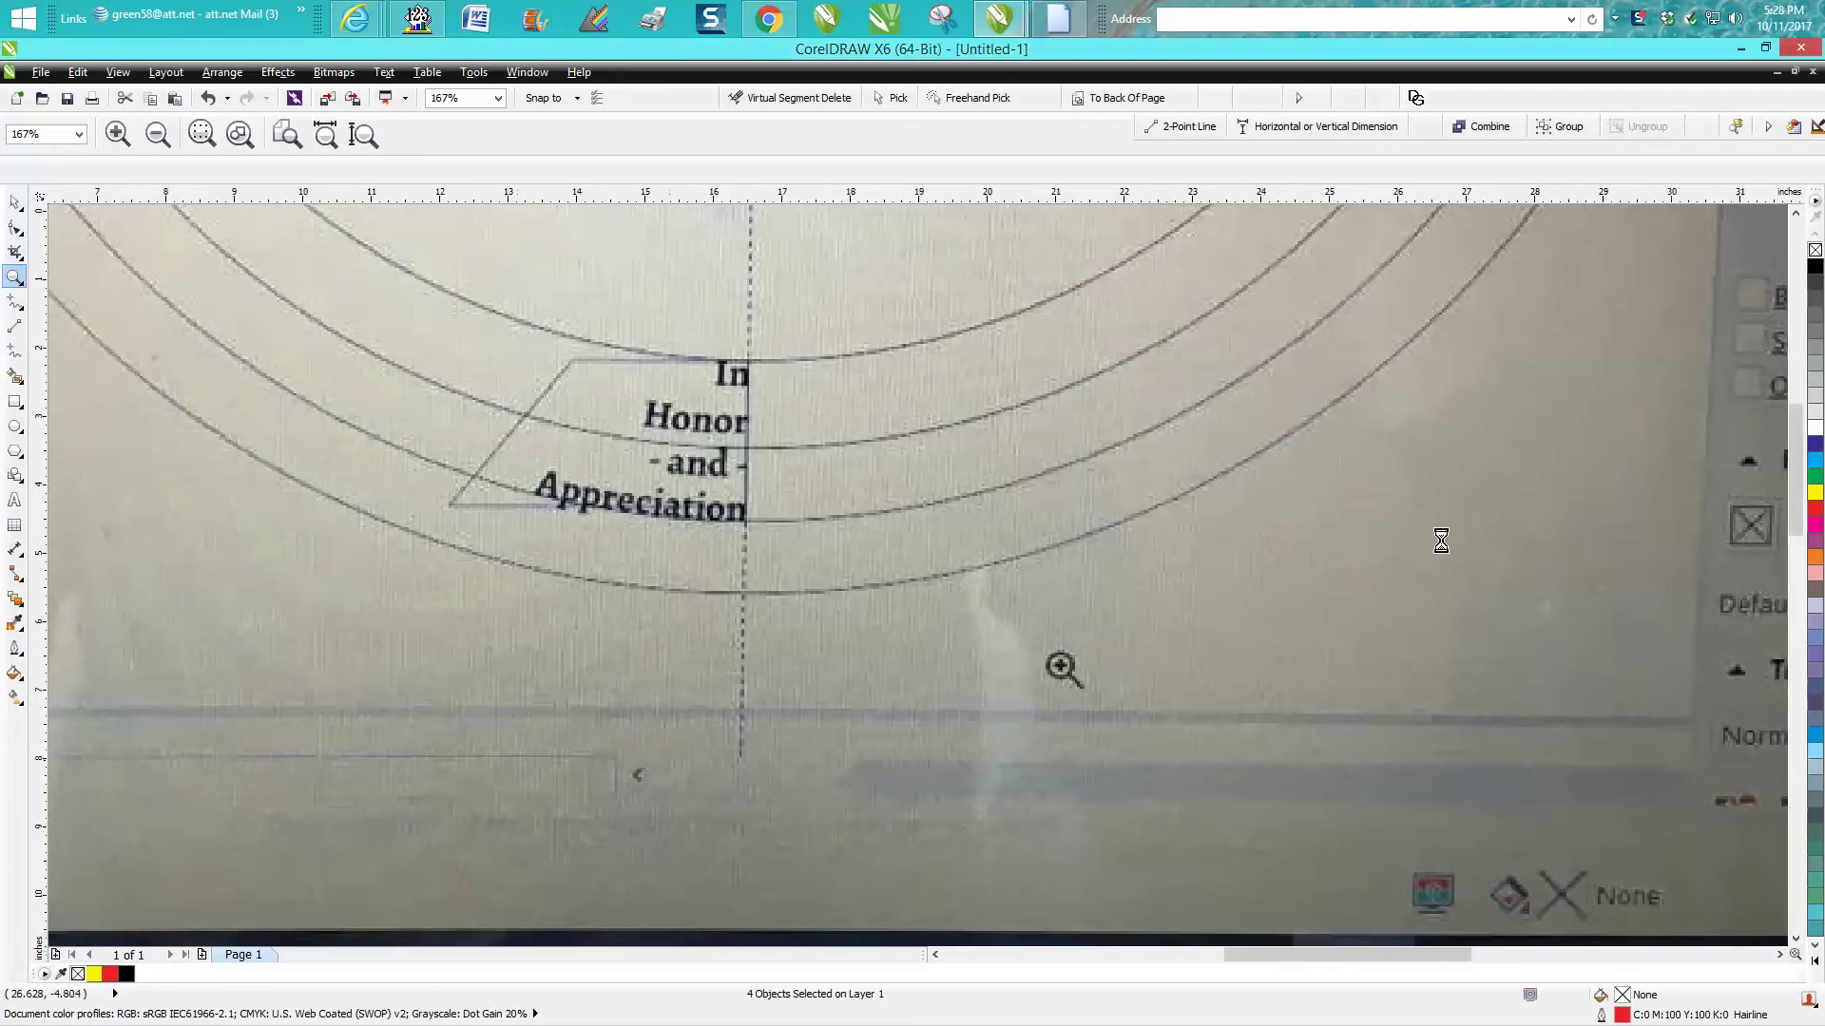
Step: Zoom in on the arched sample text and back out until the photo, circles and page all show
scroll(1439, 539, down, 2)
right_click(1529, 523)
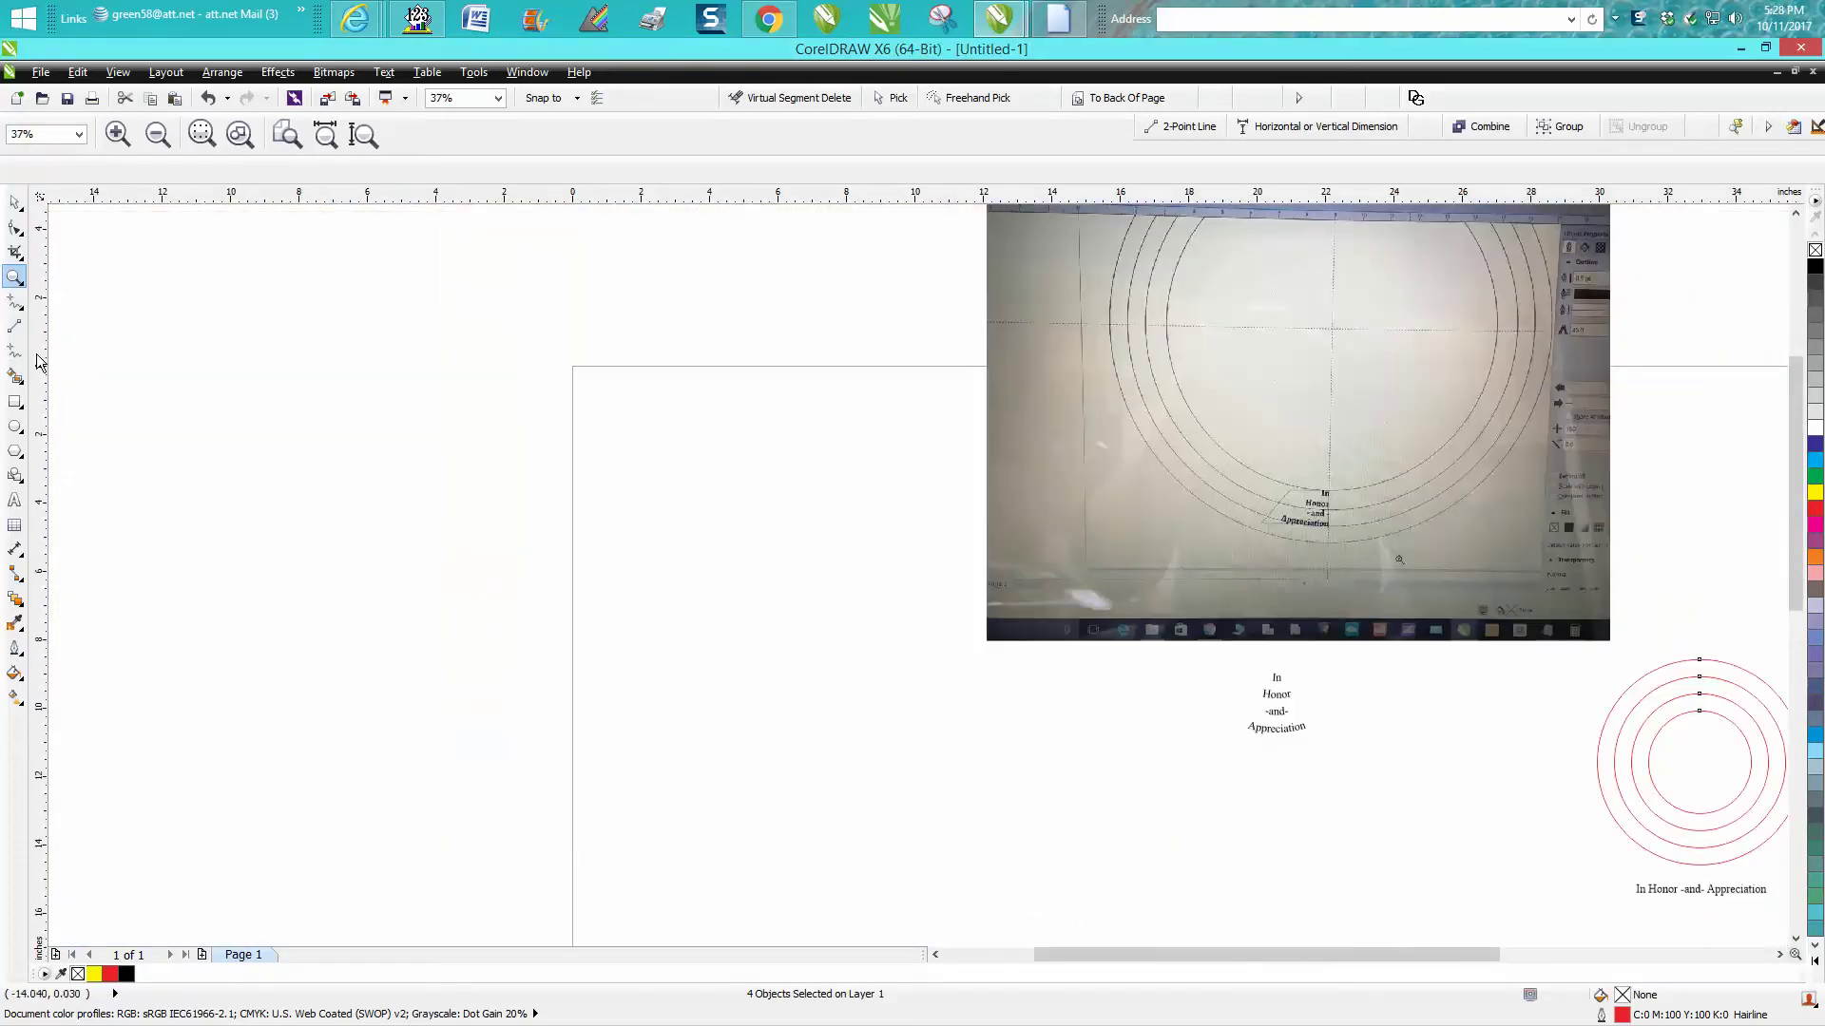
drag(1229, 656, 1446, 799)
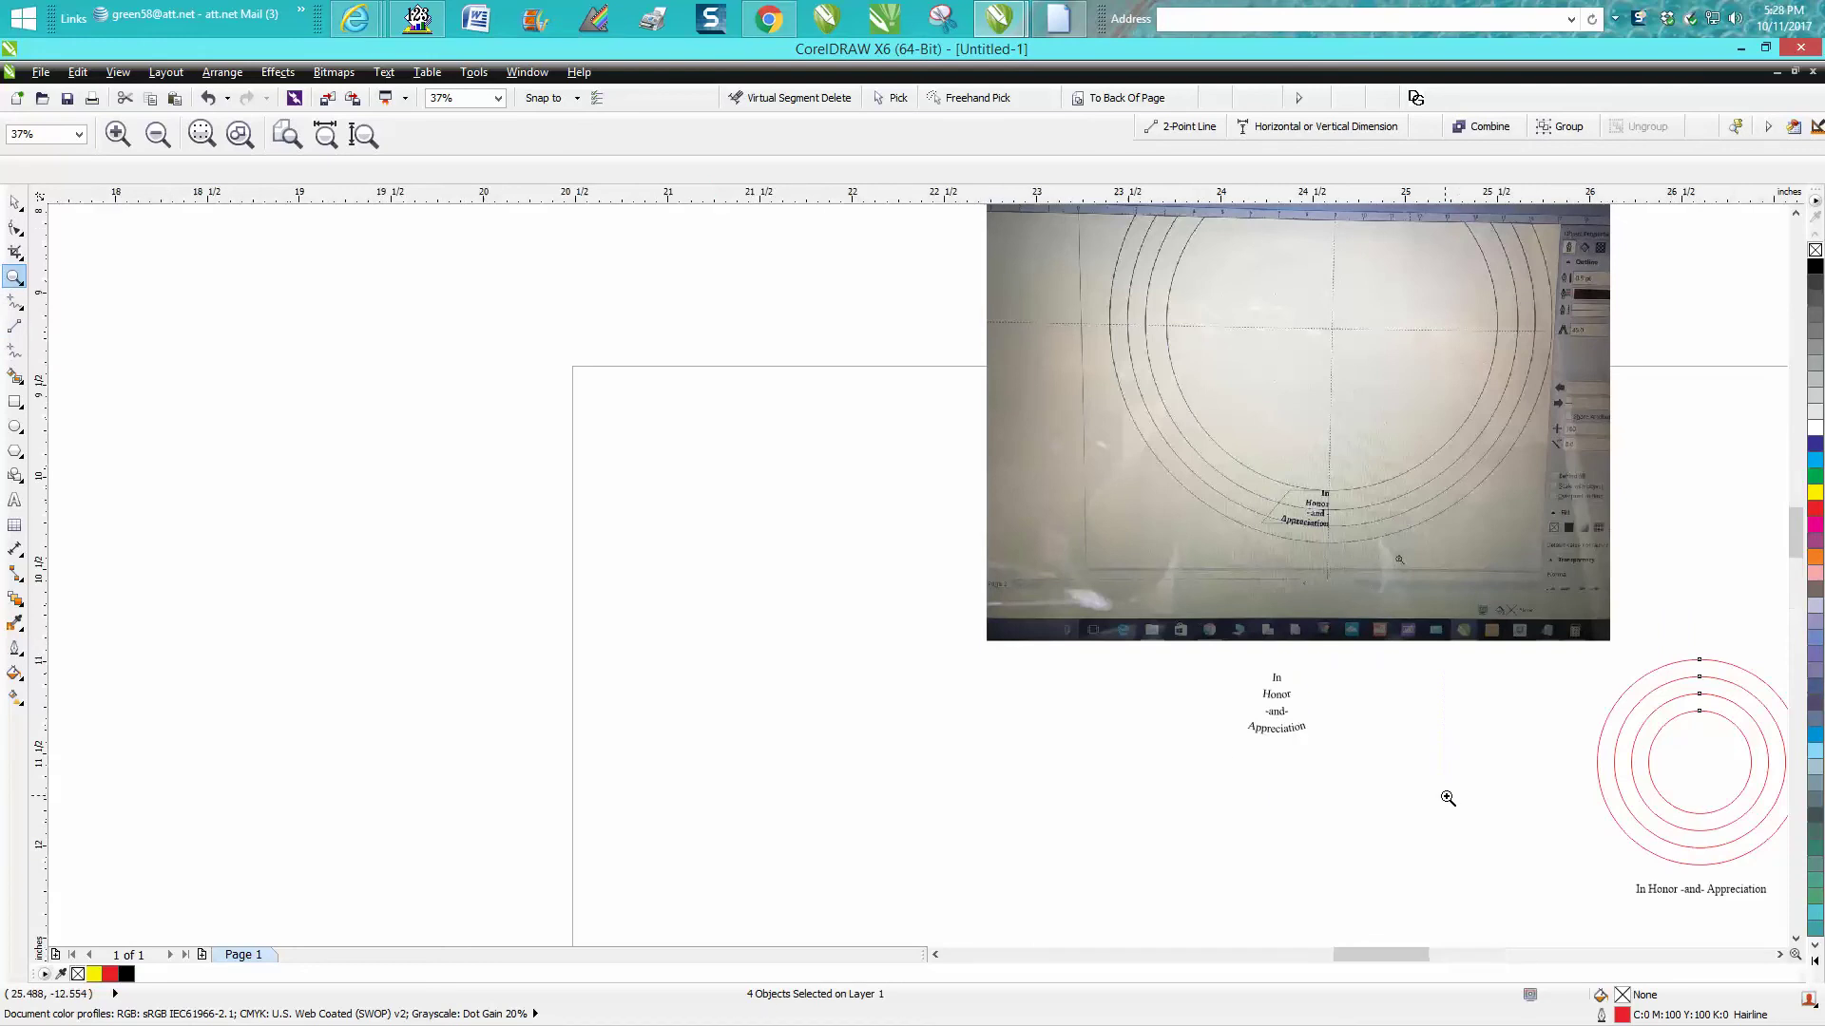
right_click(1405, 717)
right_click(1406, 717)
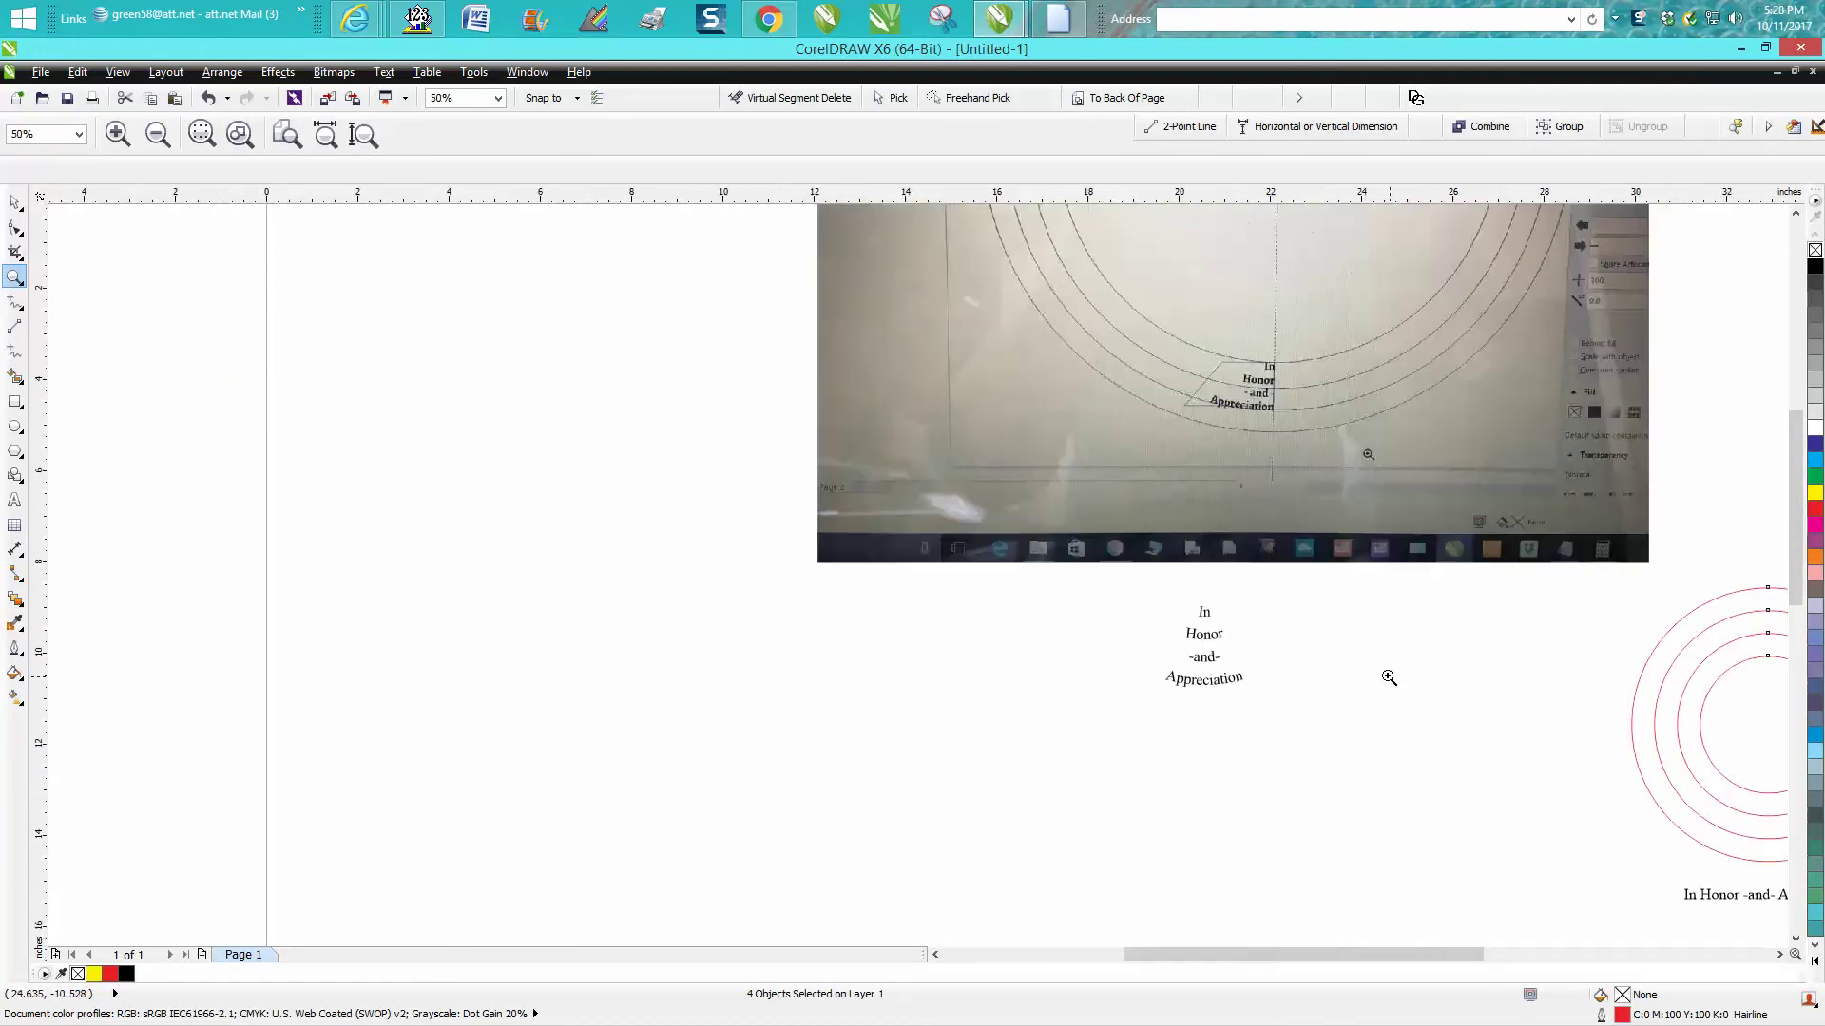
drag(1343, 728, 1116, 581)
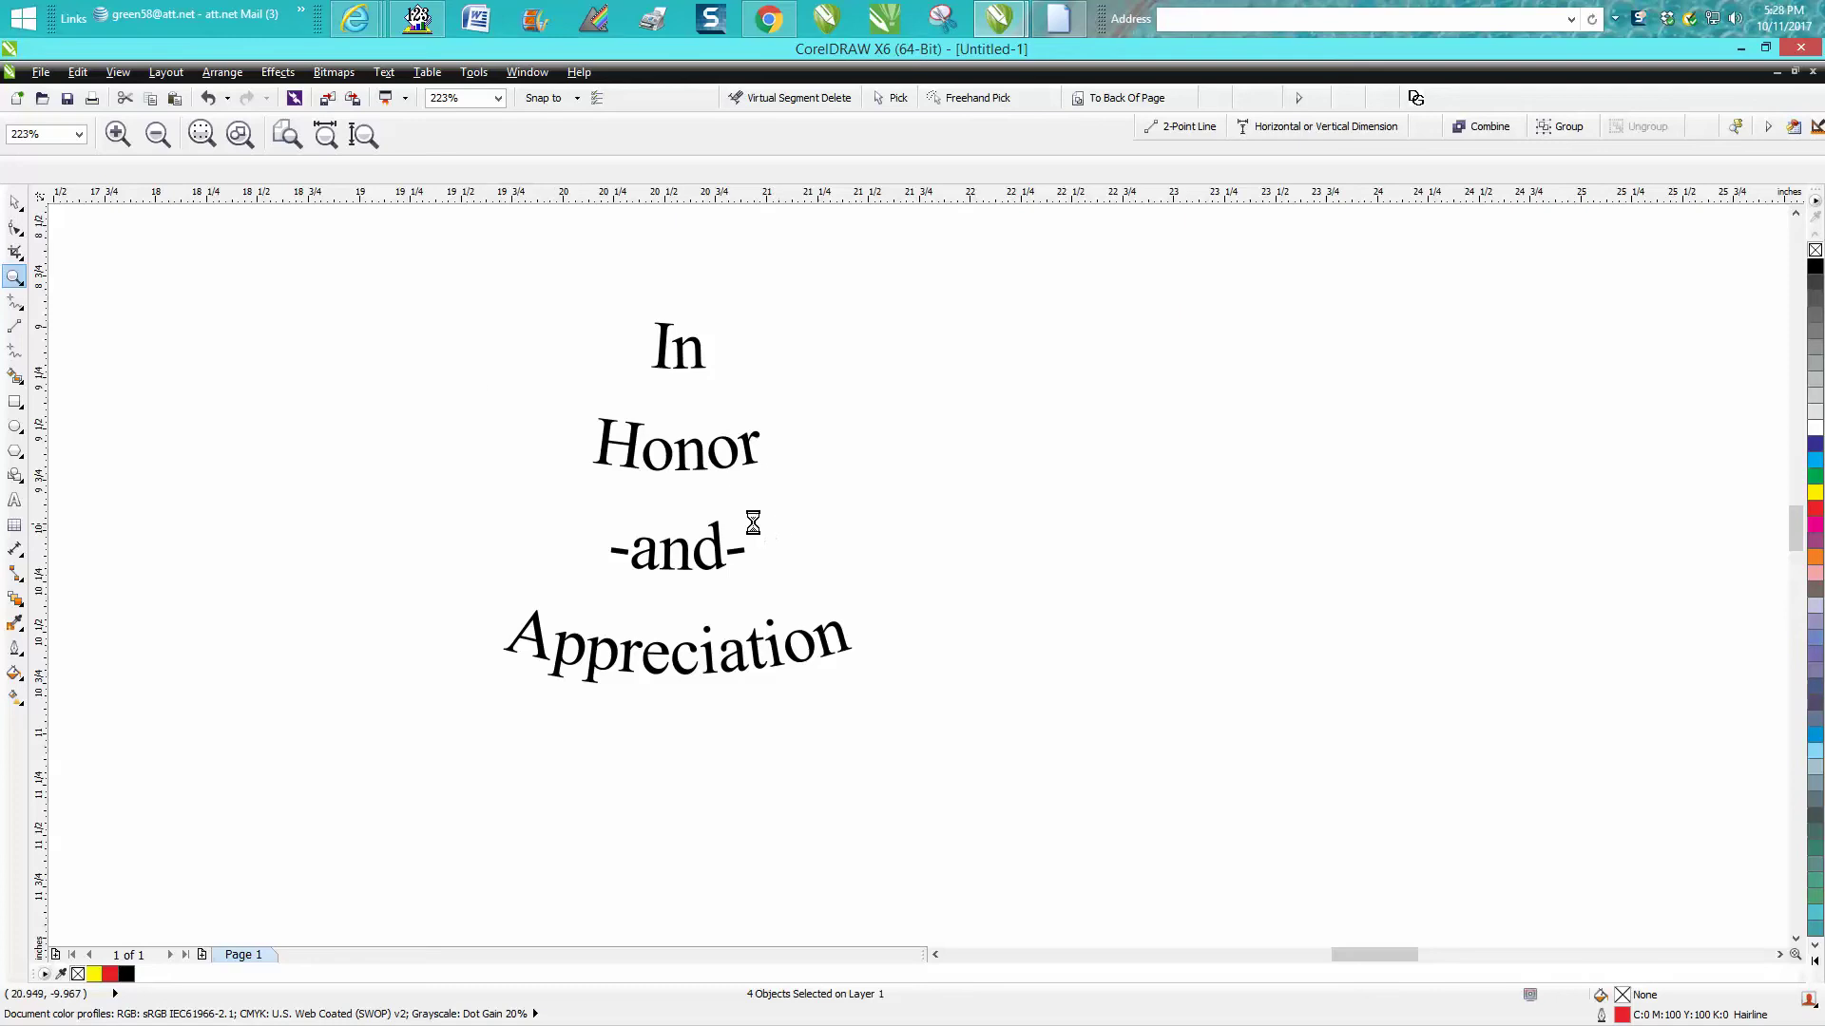
right_click(1053, 547)
right_click(1043, 544)
right_click(1044, 543)
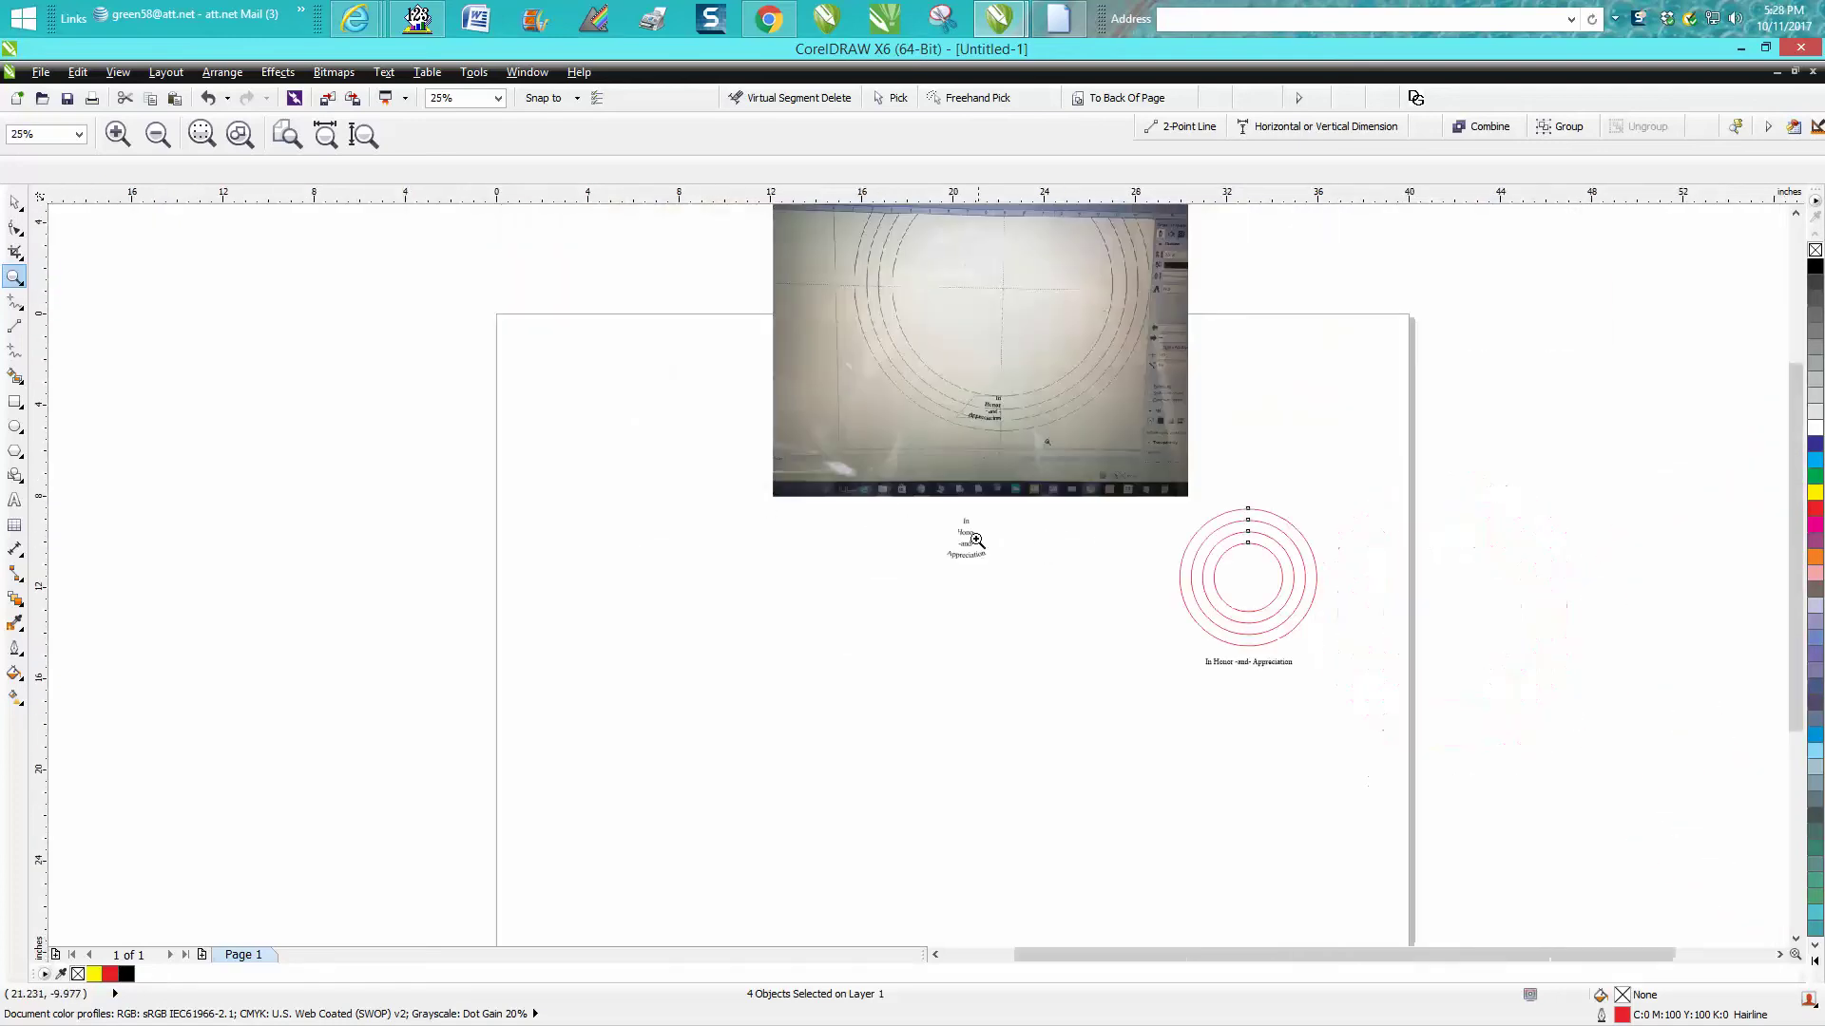
click(14, 203)
Step: Move the reference photo off the page to the upper right and shift the arched sample text up
drag(1156, 329, 1607, 260)
click(962, 549)
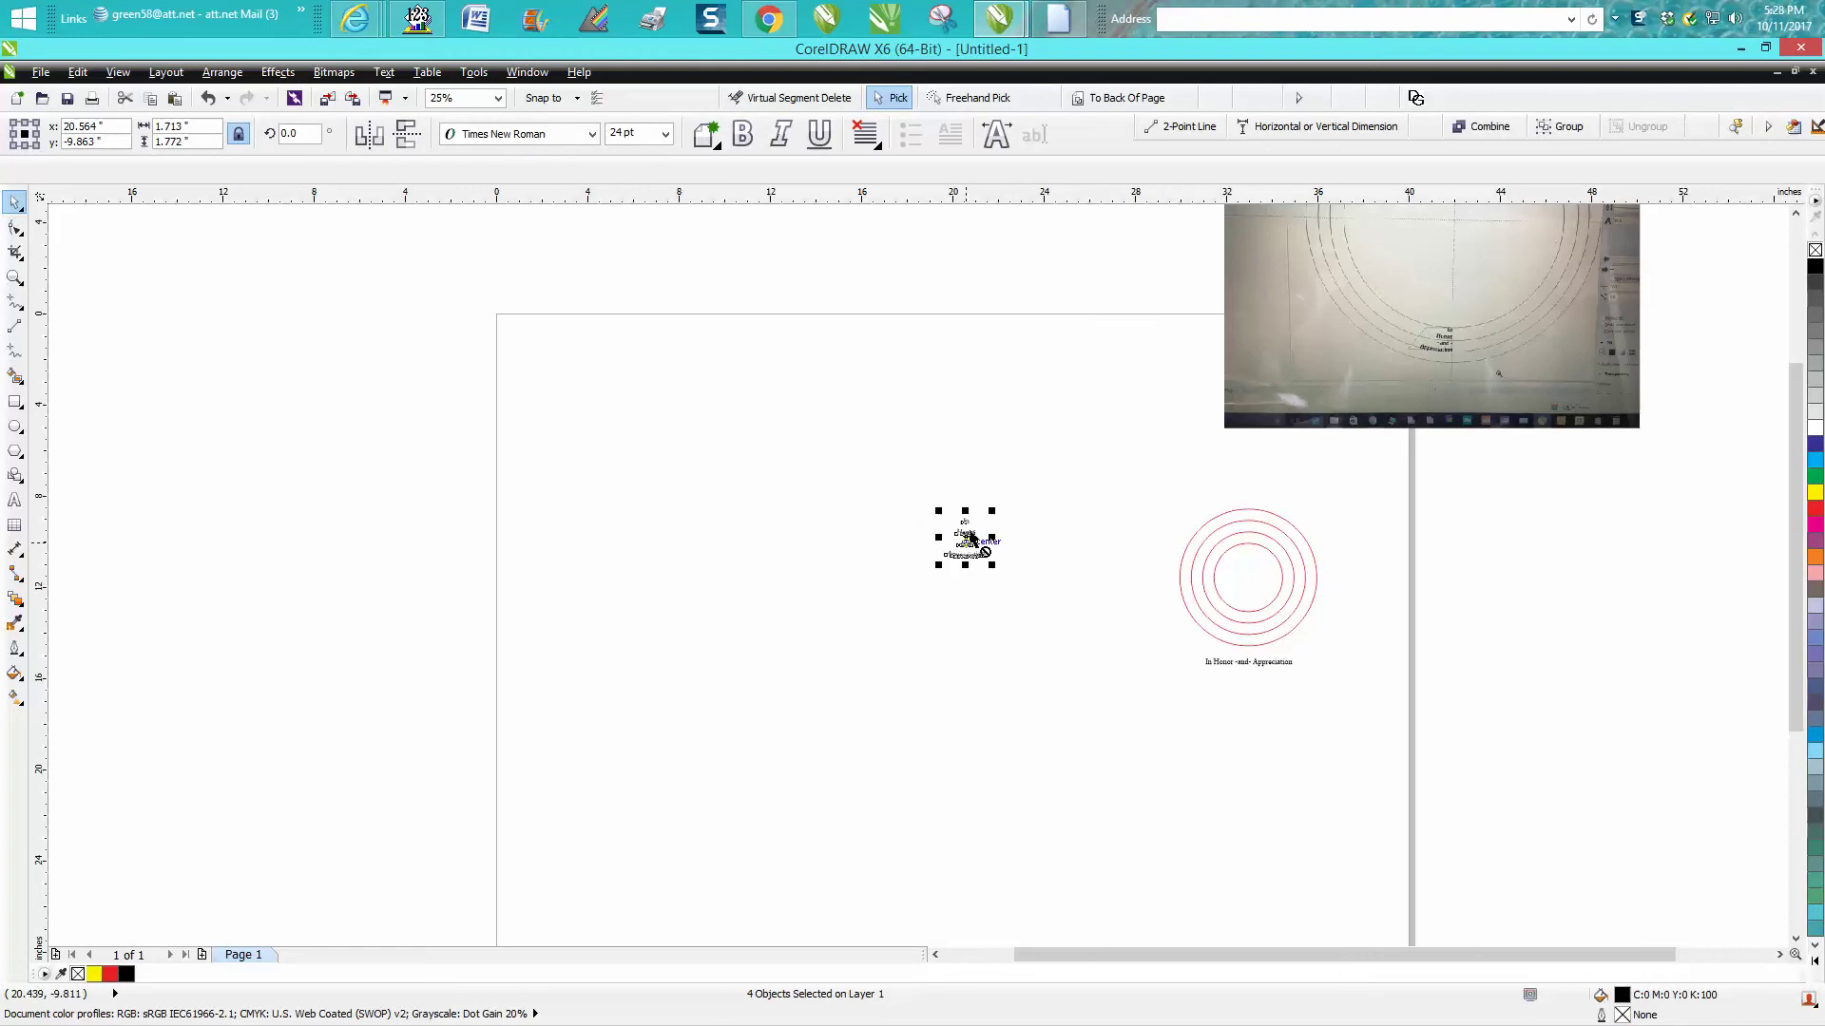
drag(1181, 505, 1366, 662)
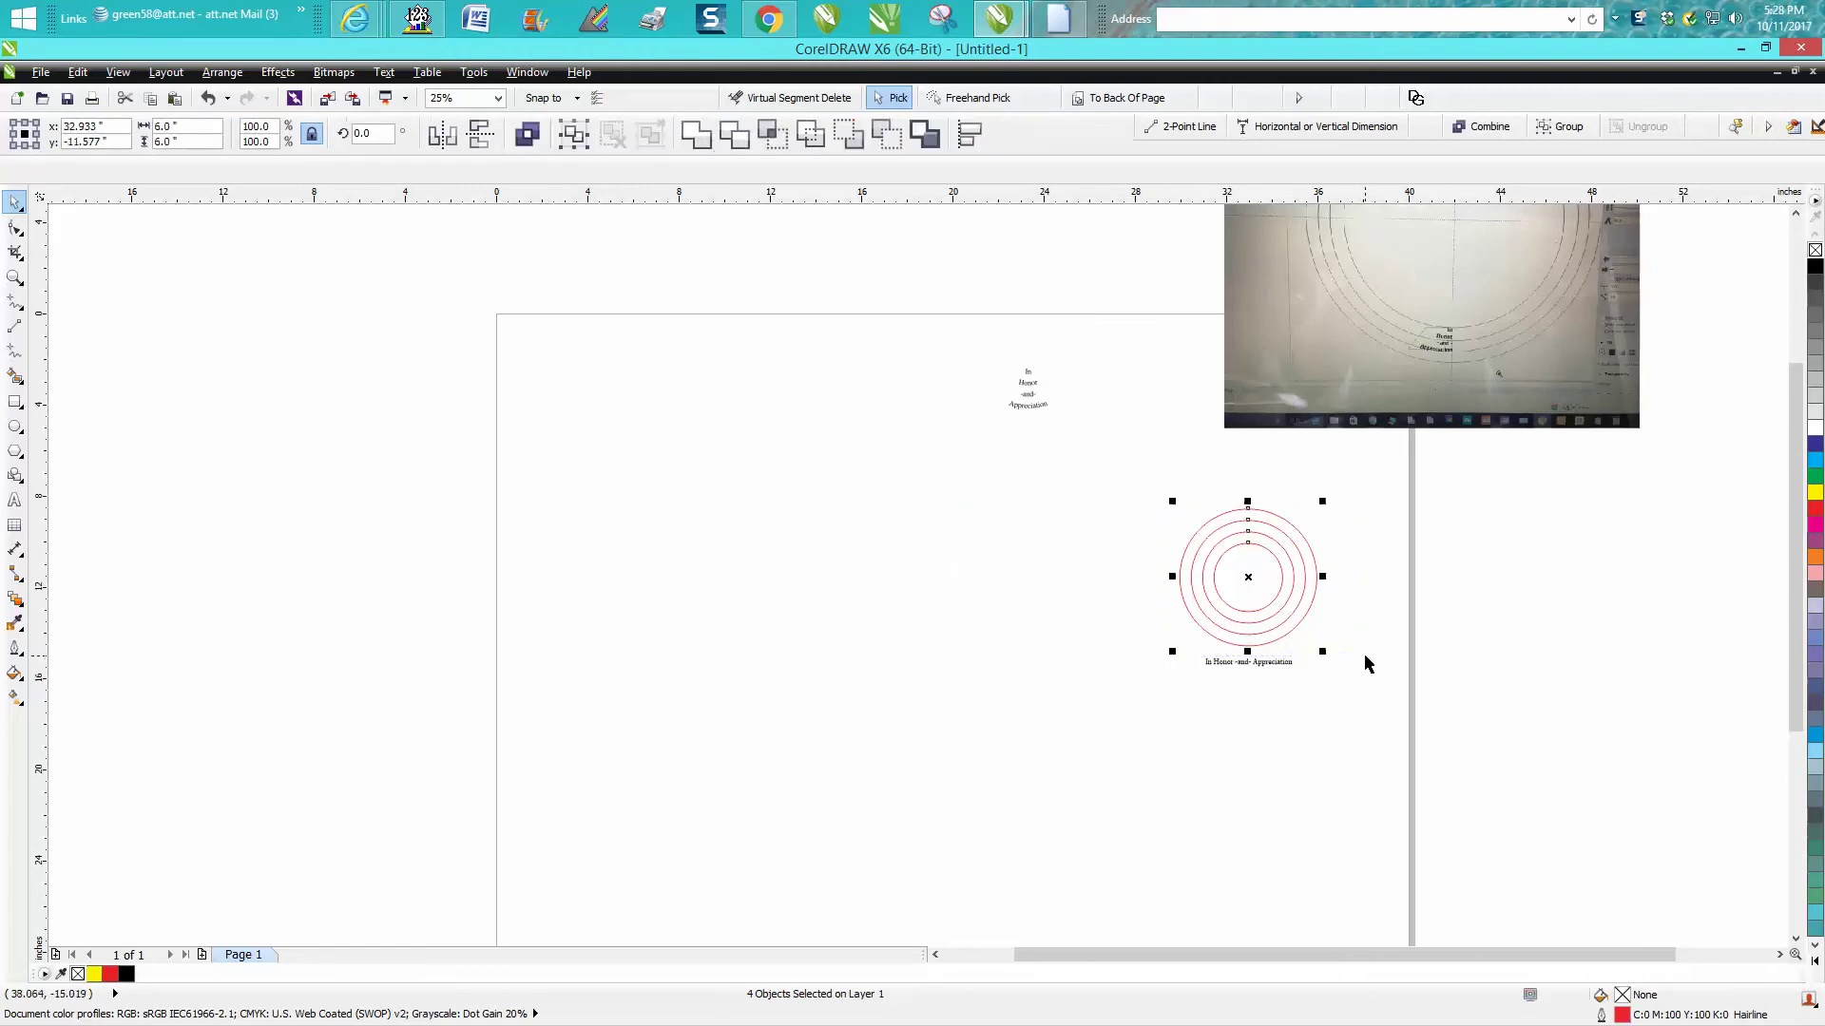
Step: Centre the red circles on the page, place the straight caption below them, and zoom in
key(p)
drag(1184, 646, 941, 713)
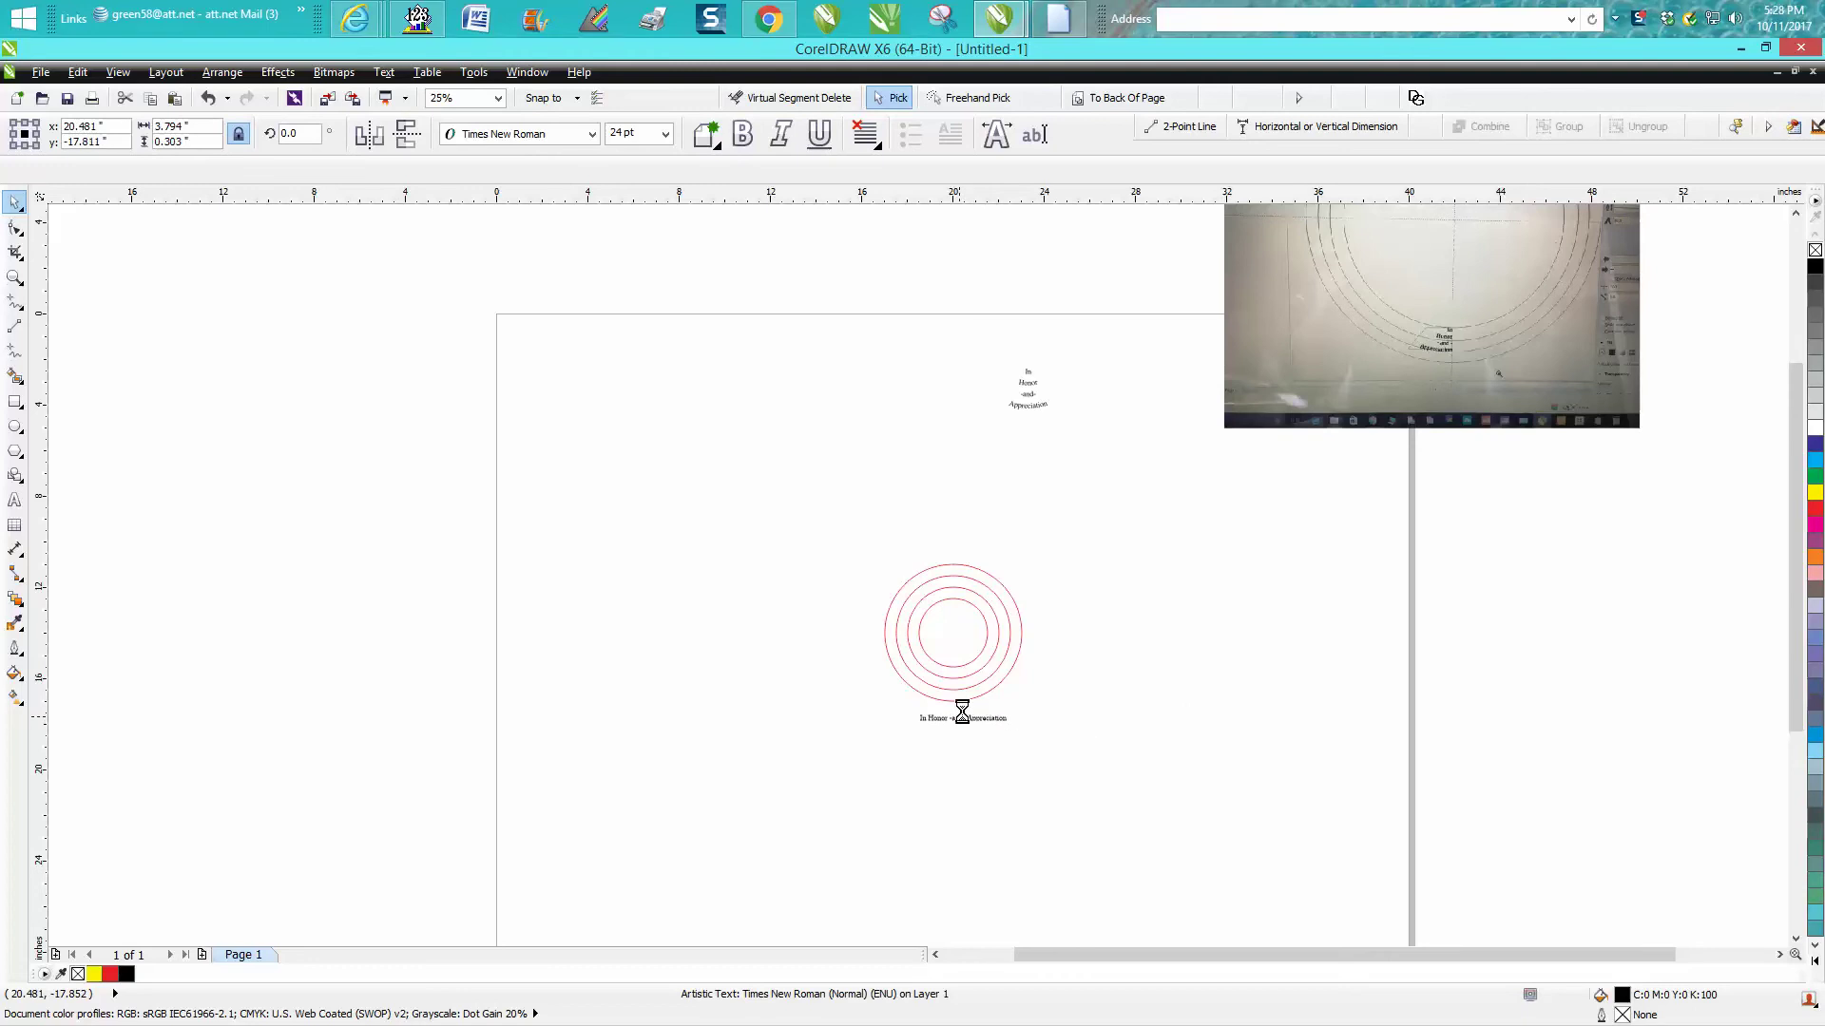
click(11, 279)
drag(866, 538, 1111, 768)
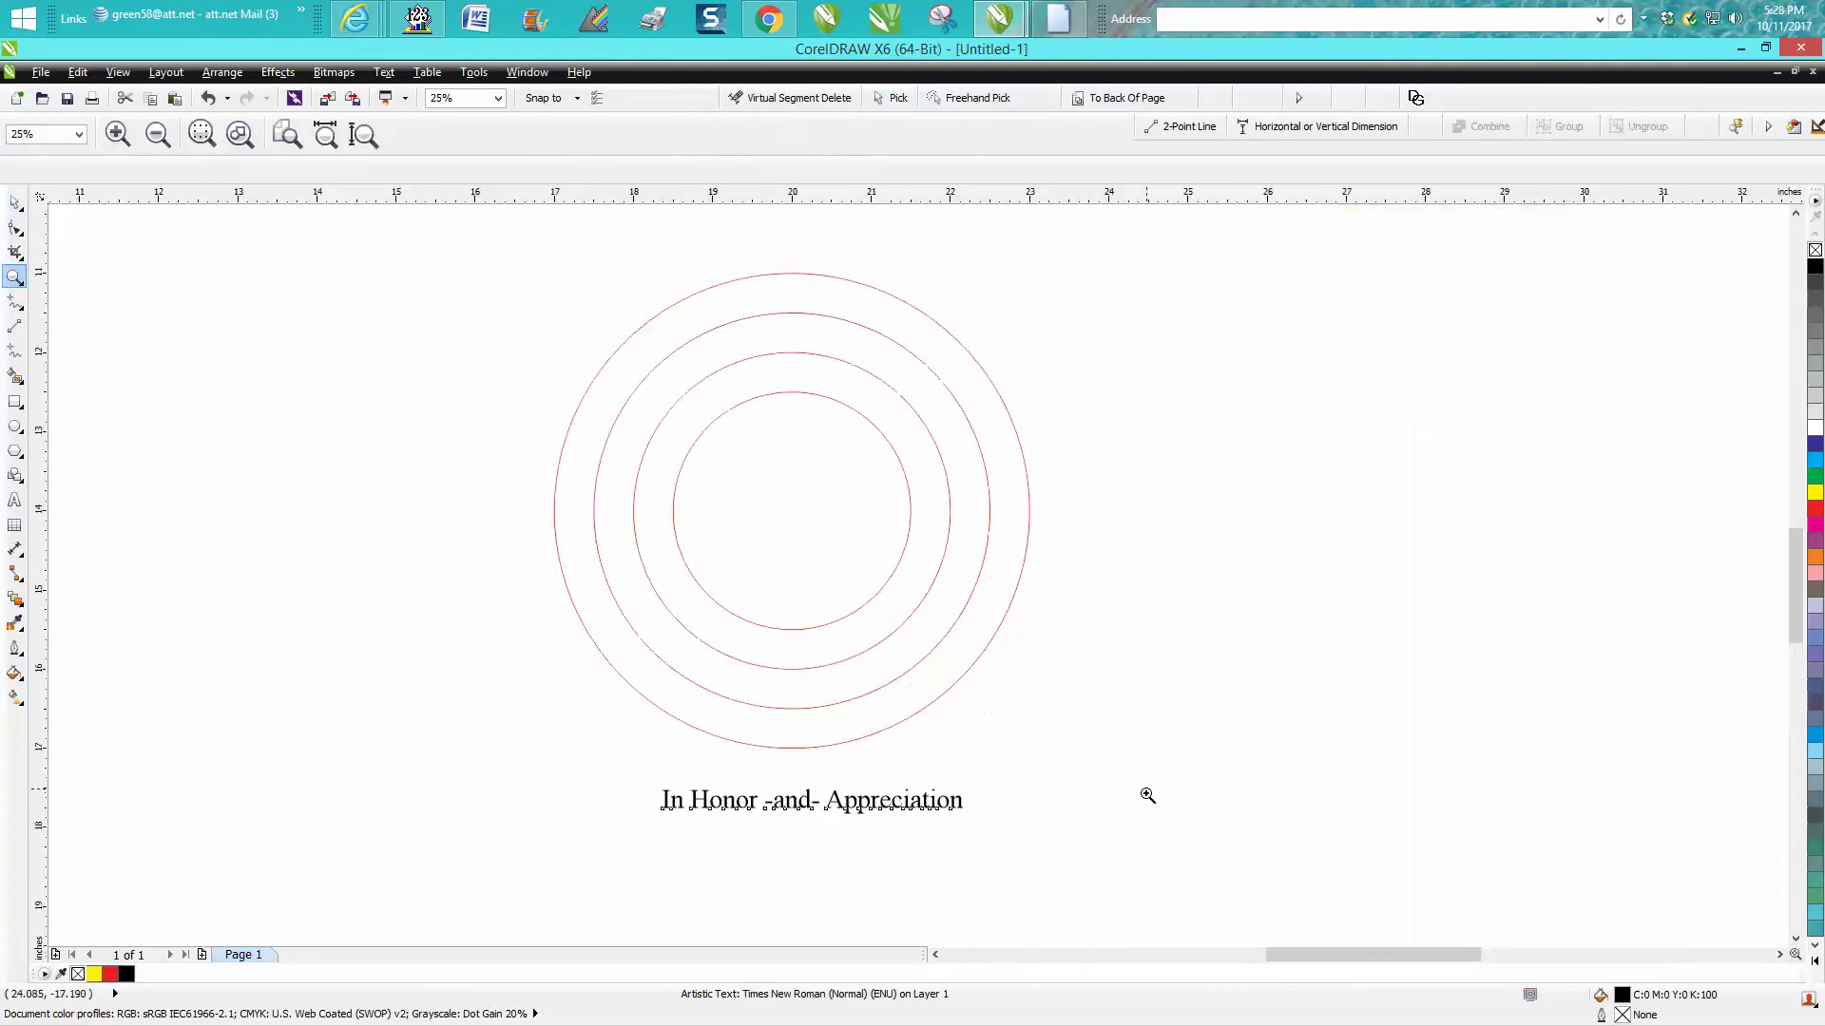
click(16, 204)
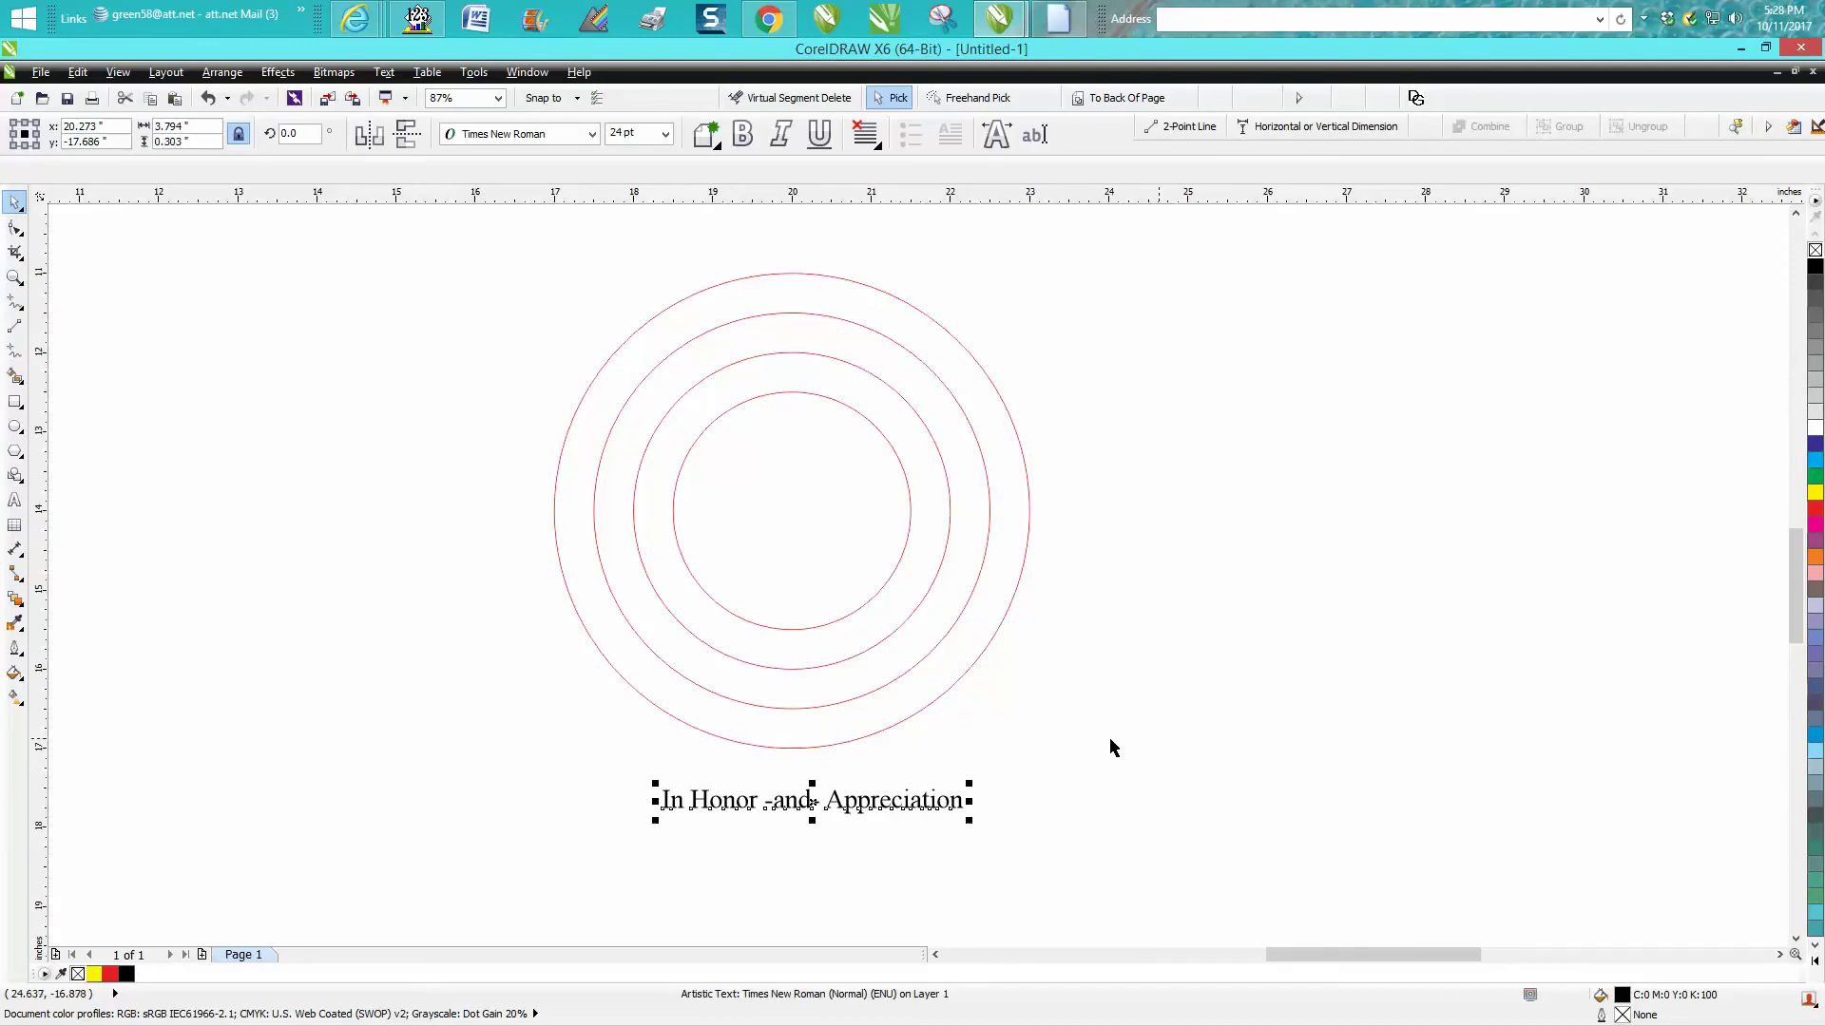
click(15, 500)
click(167, 494)
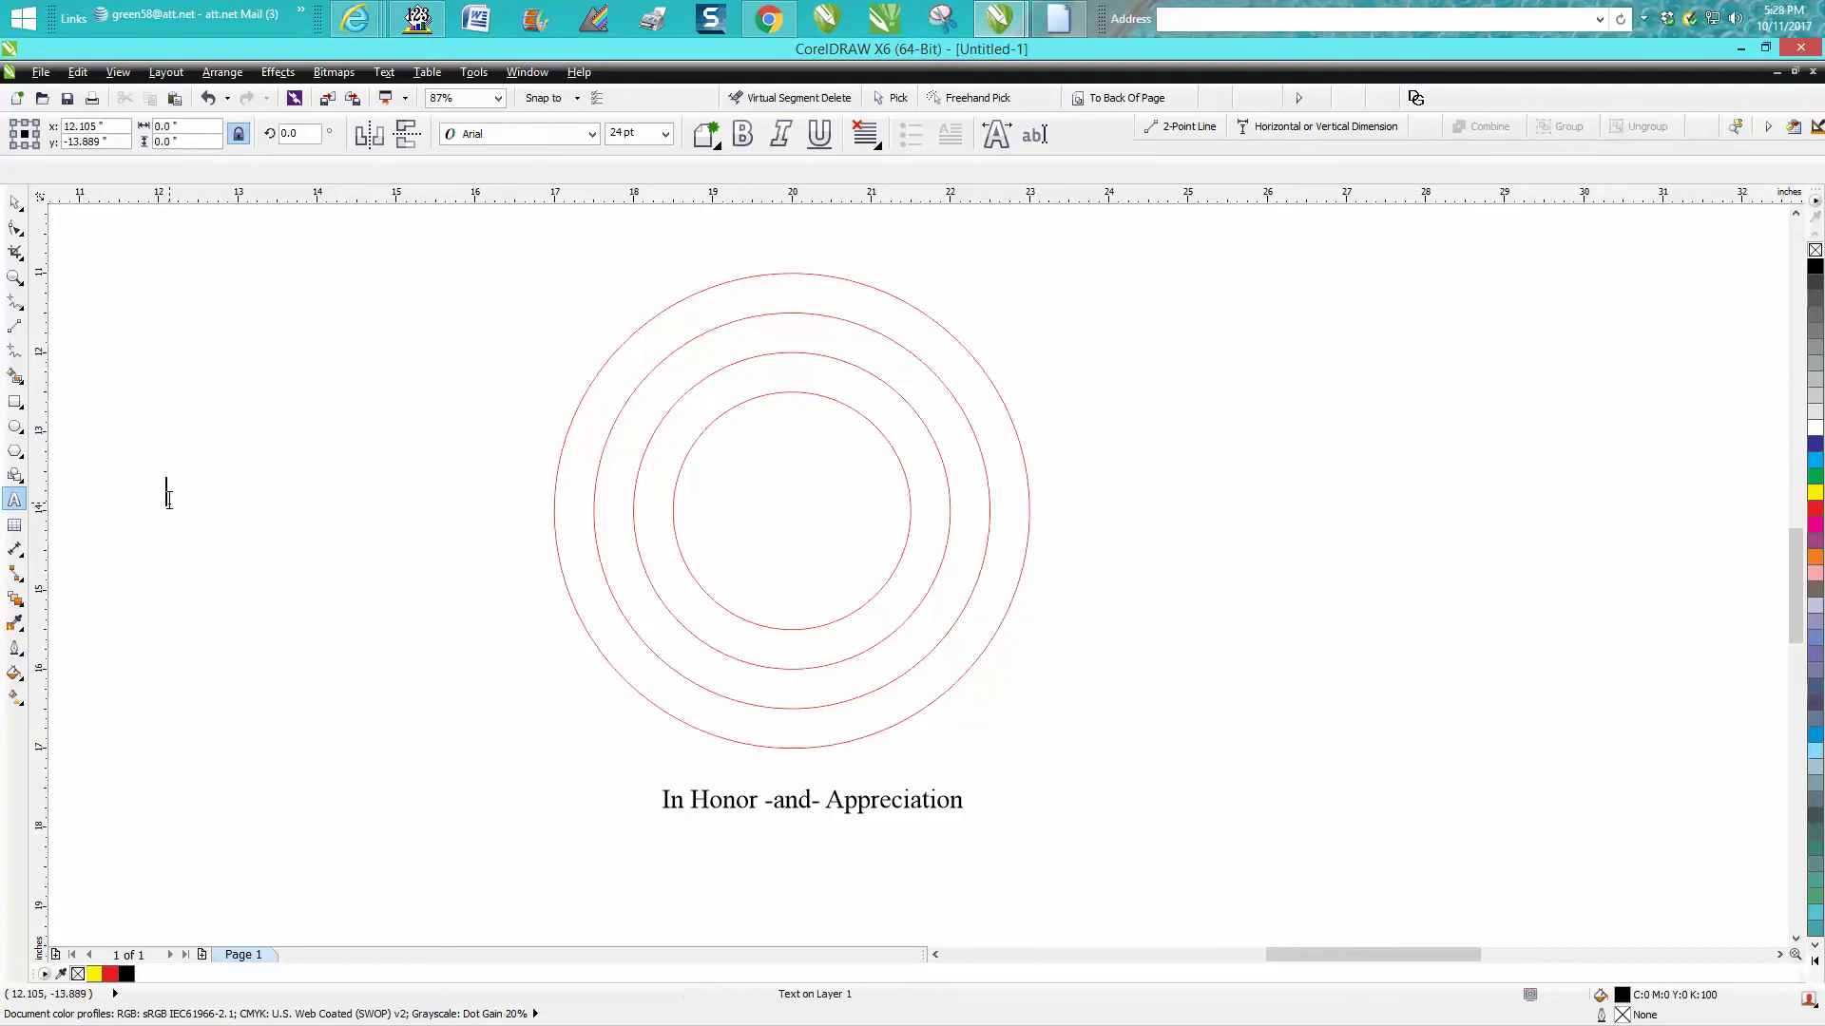
text(In)
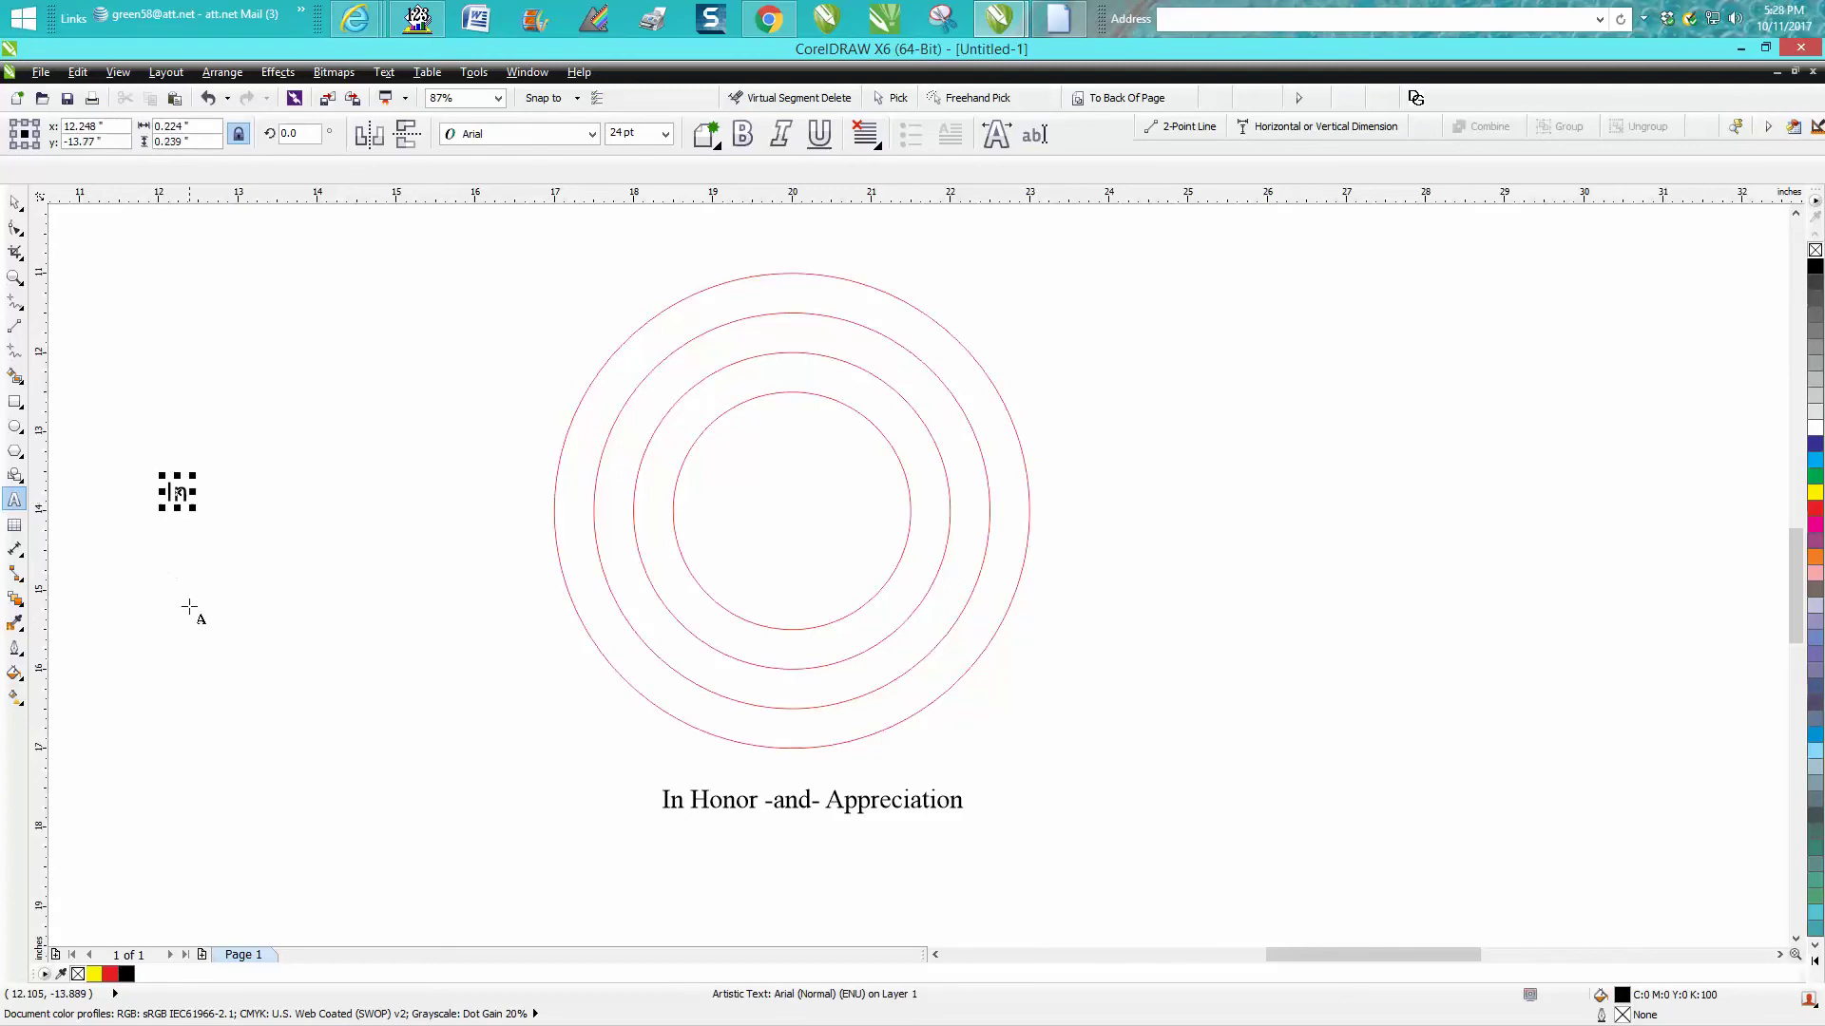
click(190, 608)
text(Ho)
click(15, 203)
click(173, 491)
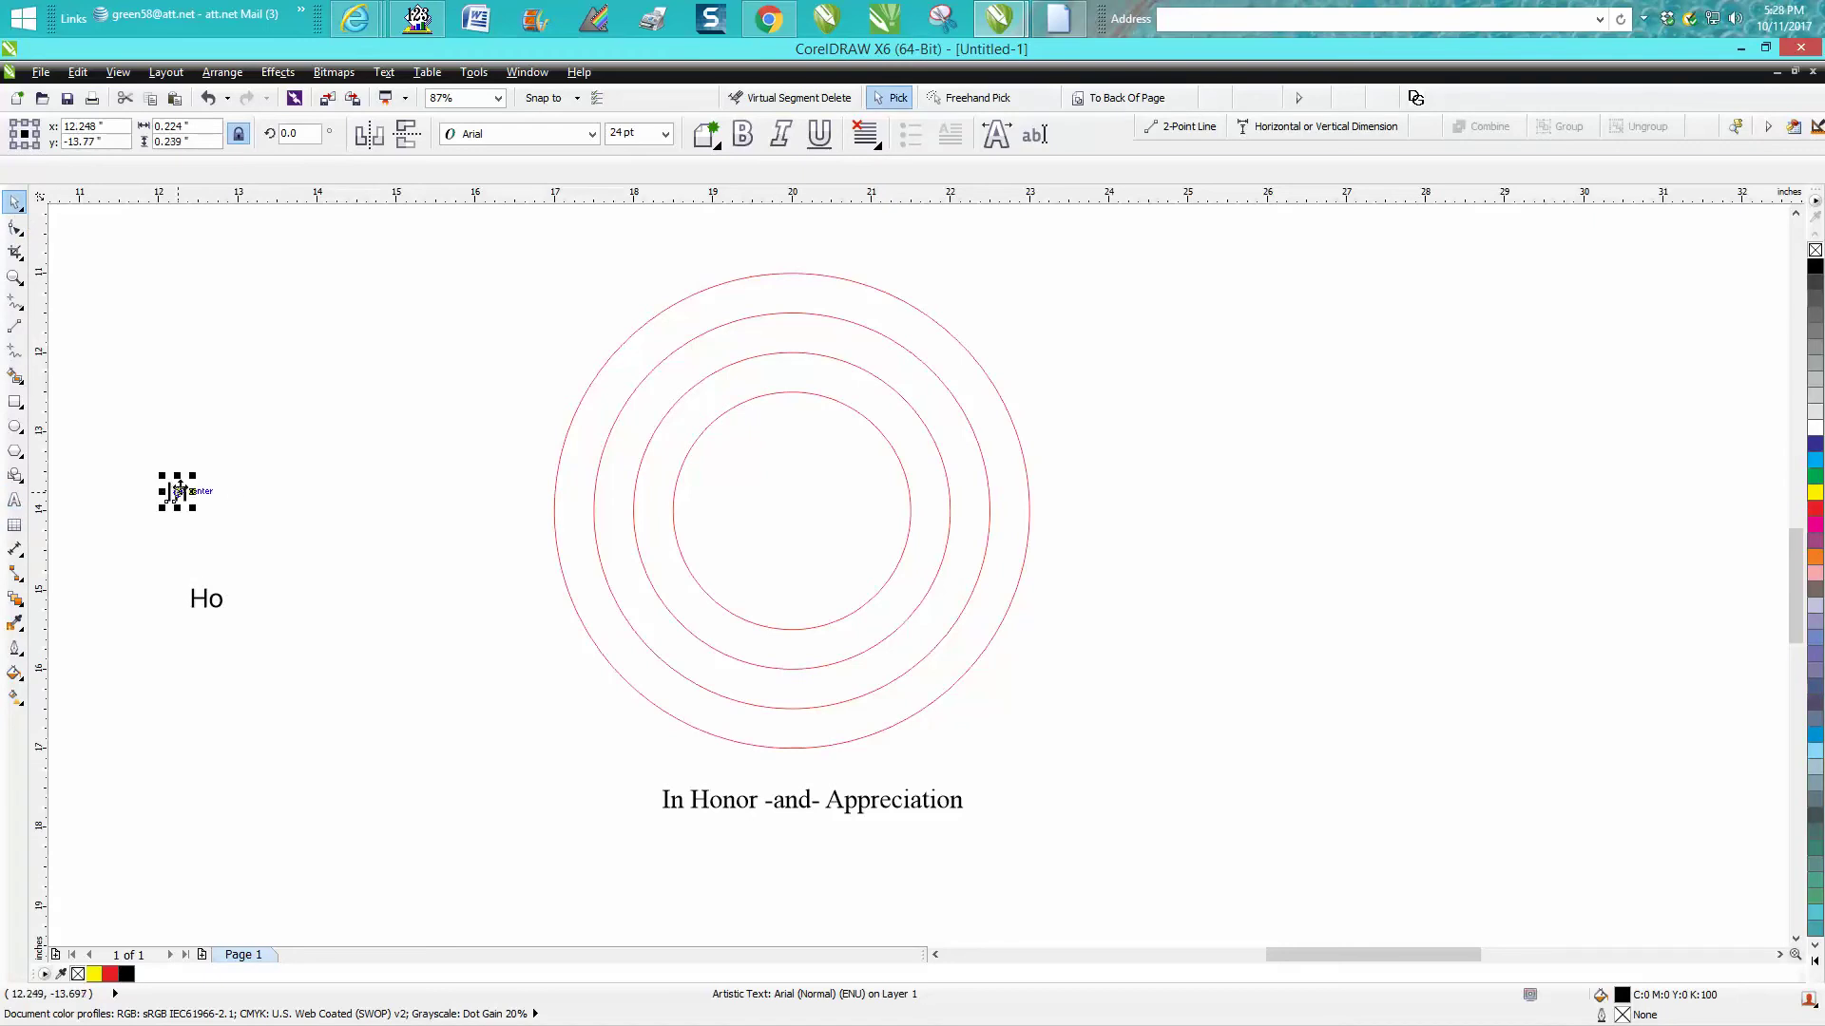
key(Delete)
click(228, 601)
key(Delete)
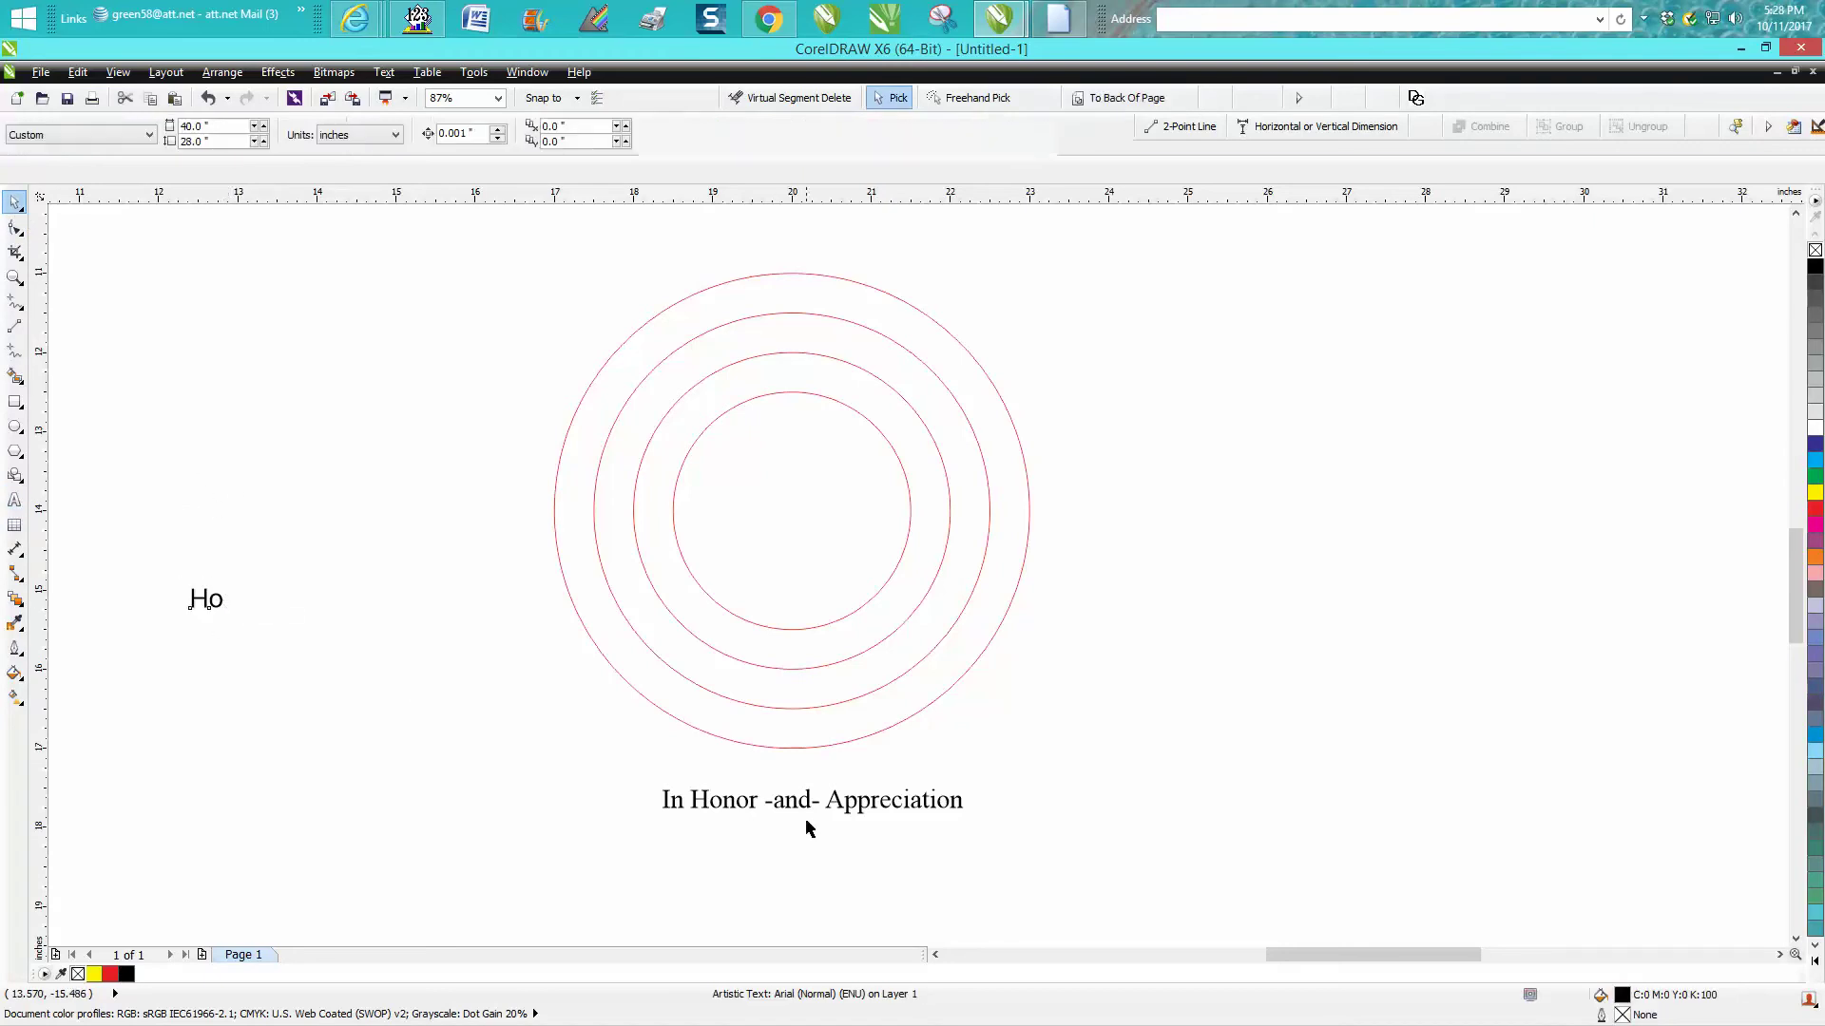
Step: Break the 'In Honor -and- Appreciation' caption into separate words and confirm each selects alone
click(753, 815)
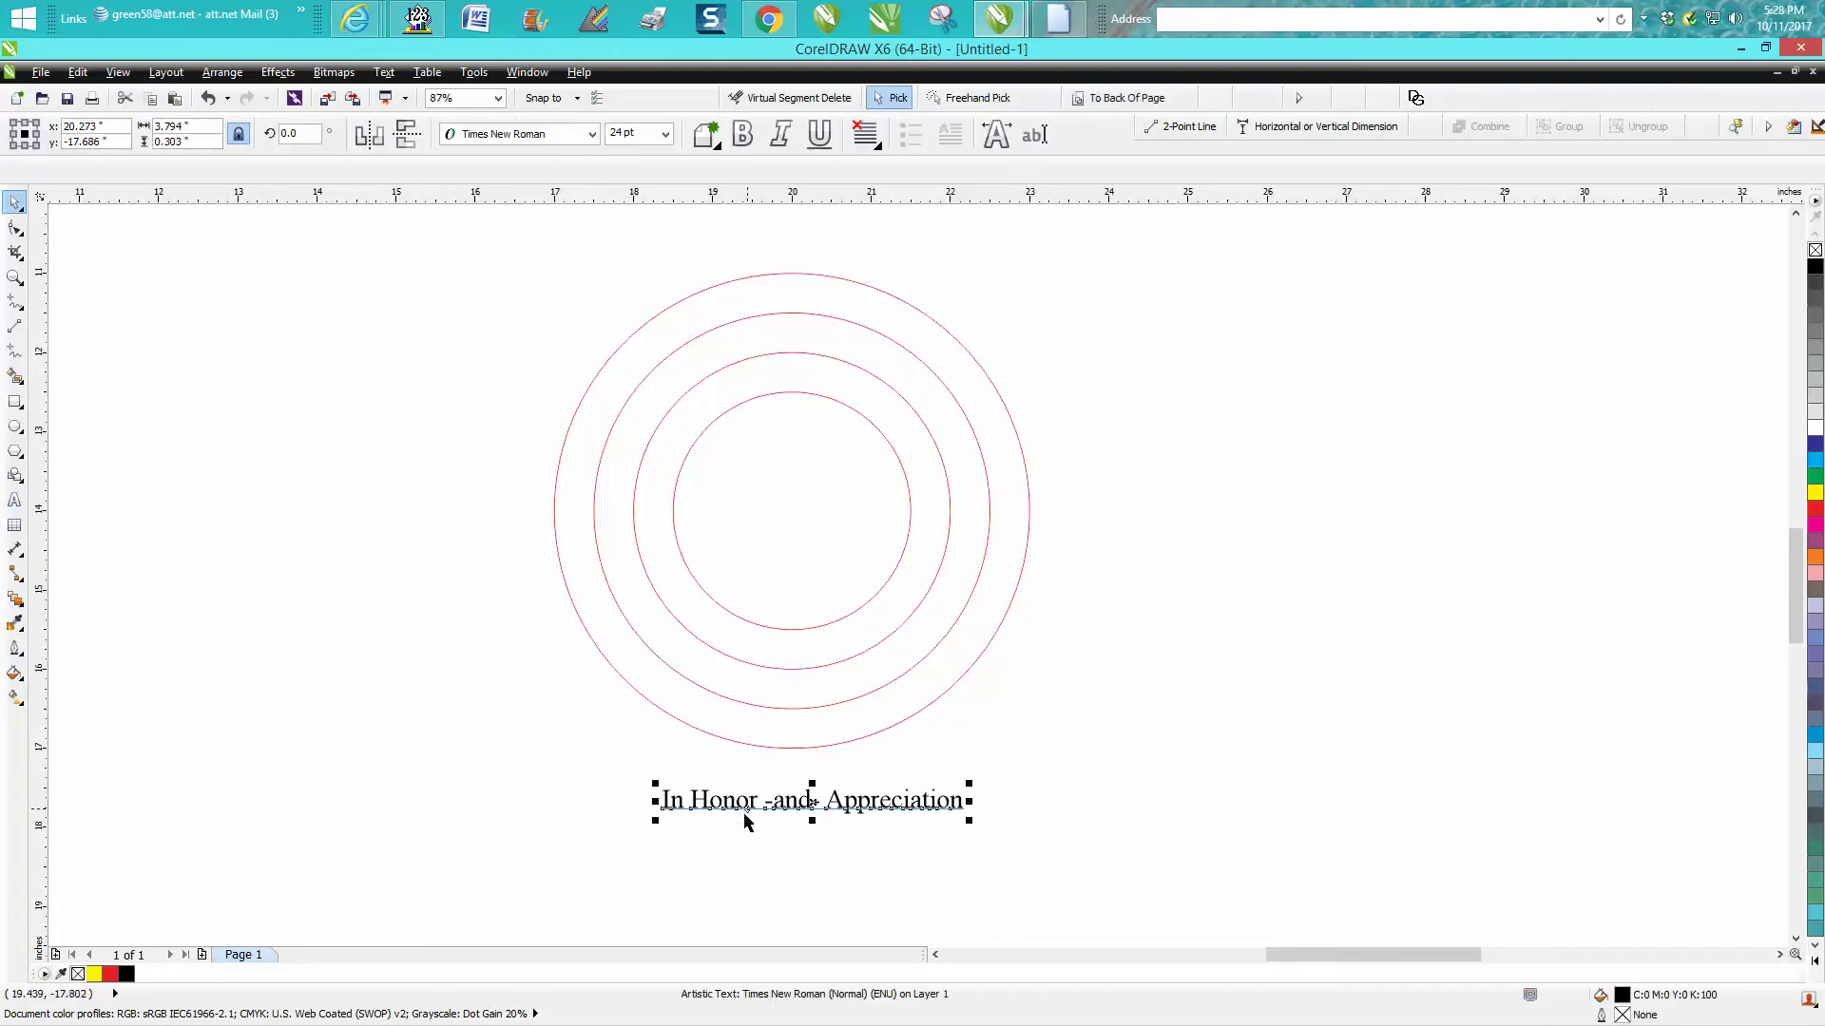
click(220, 73)
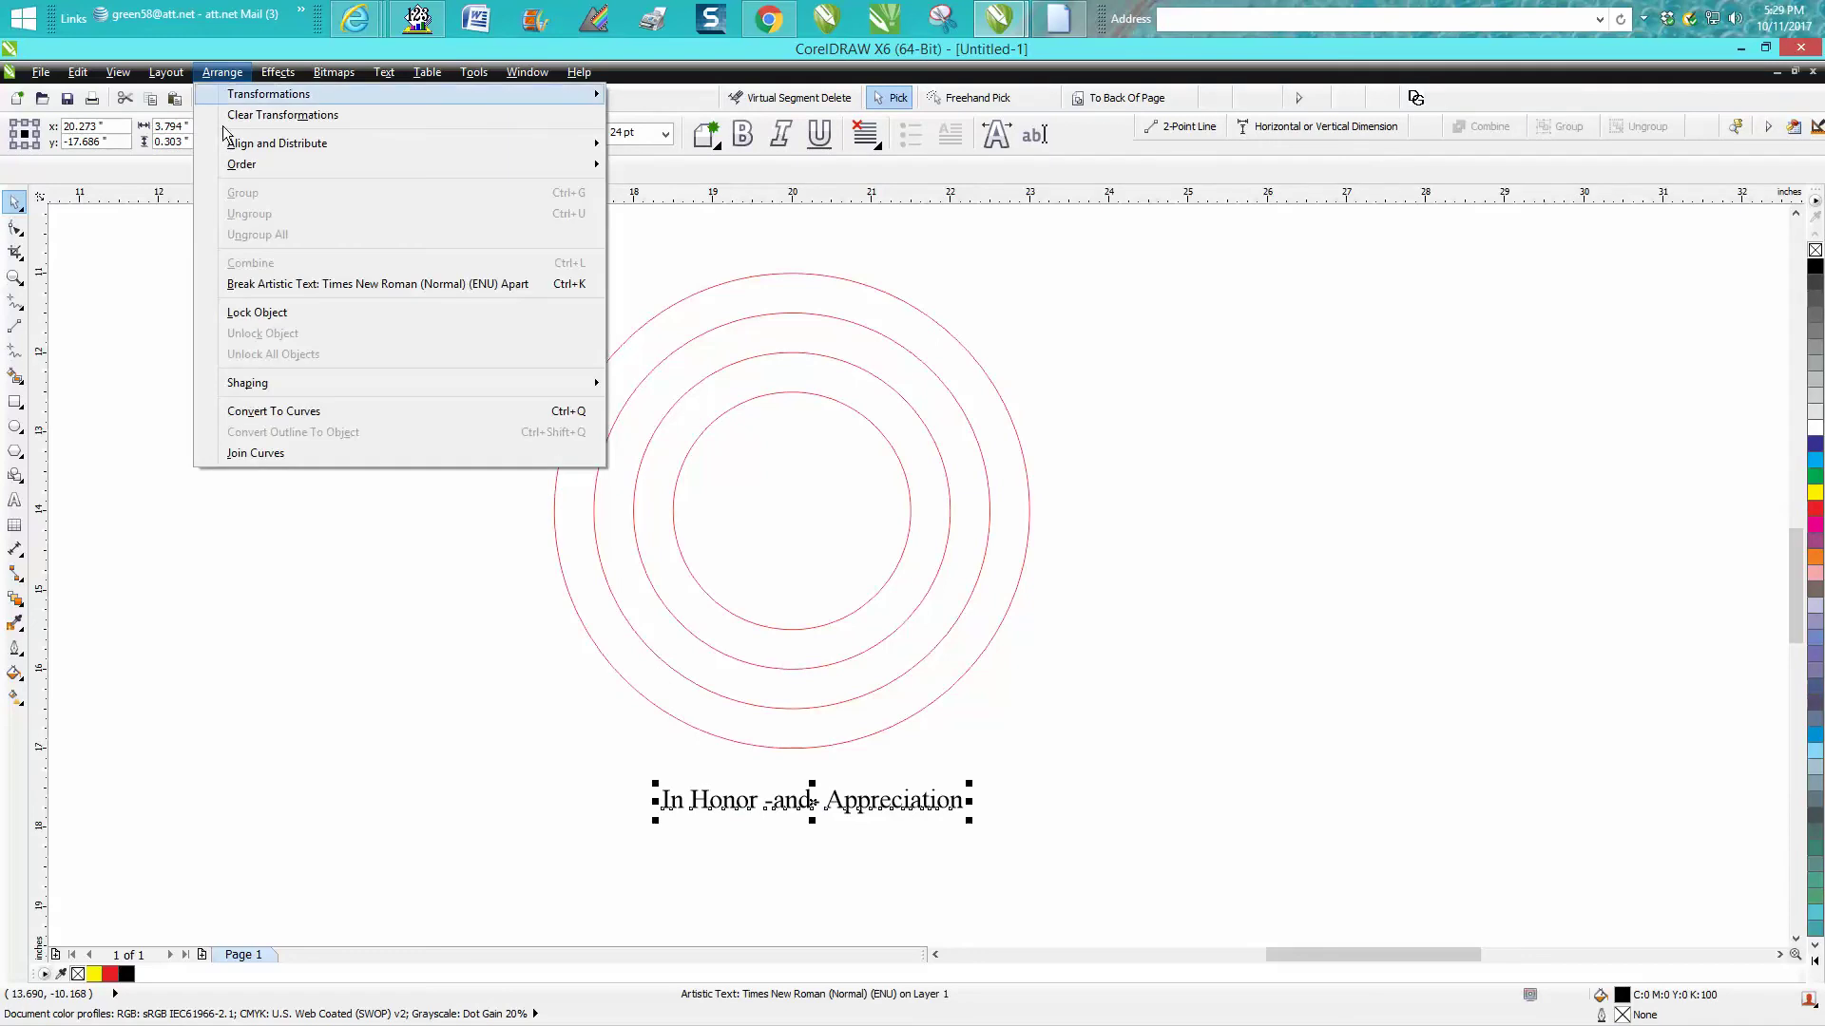
click(299, 285)
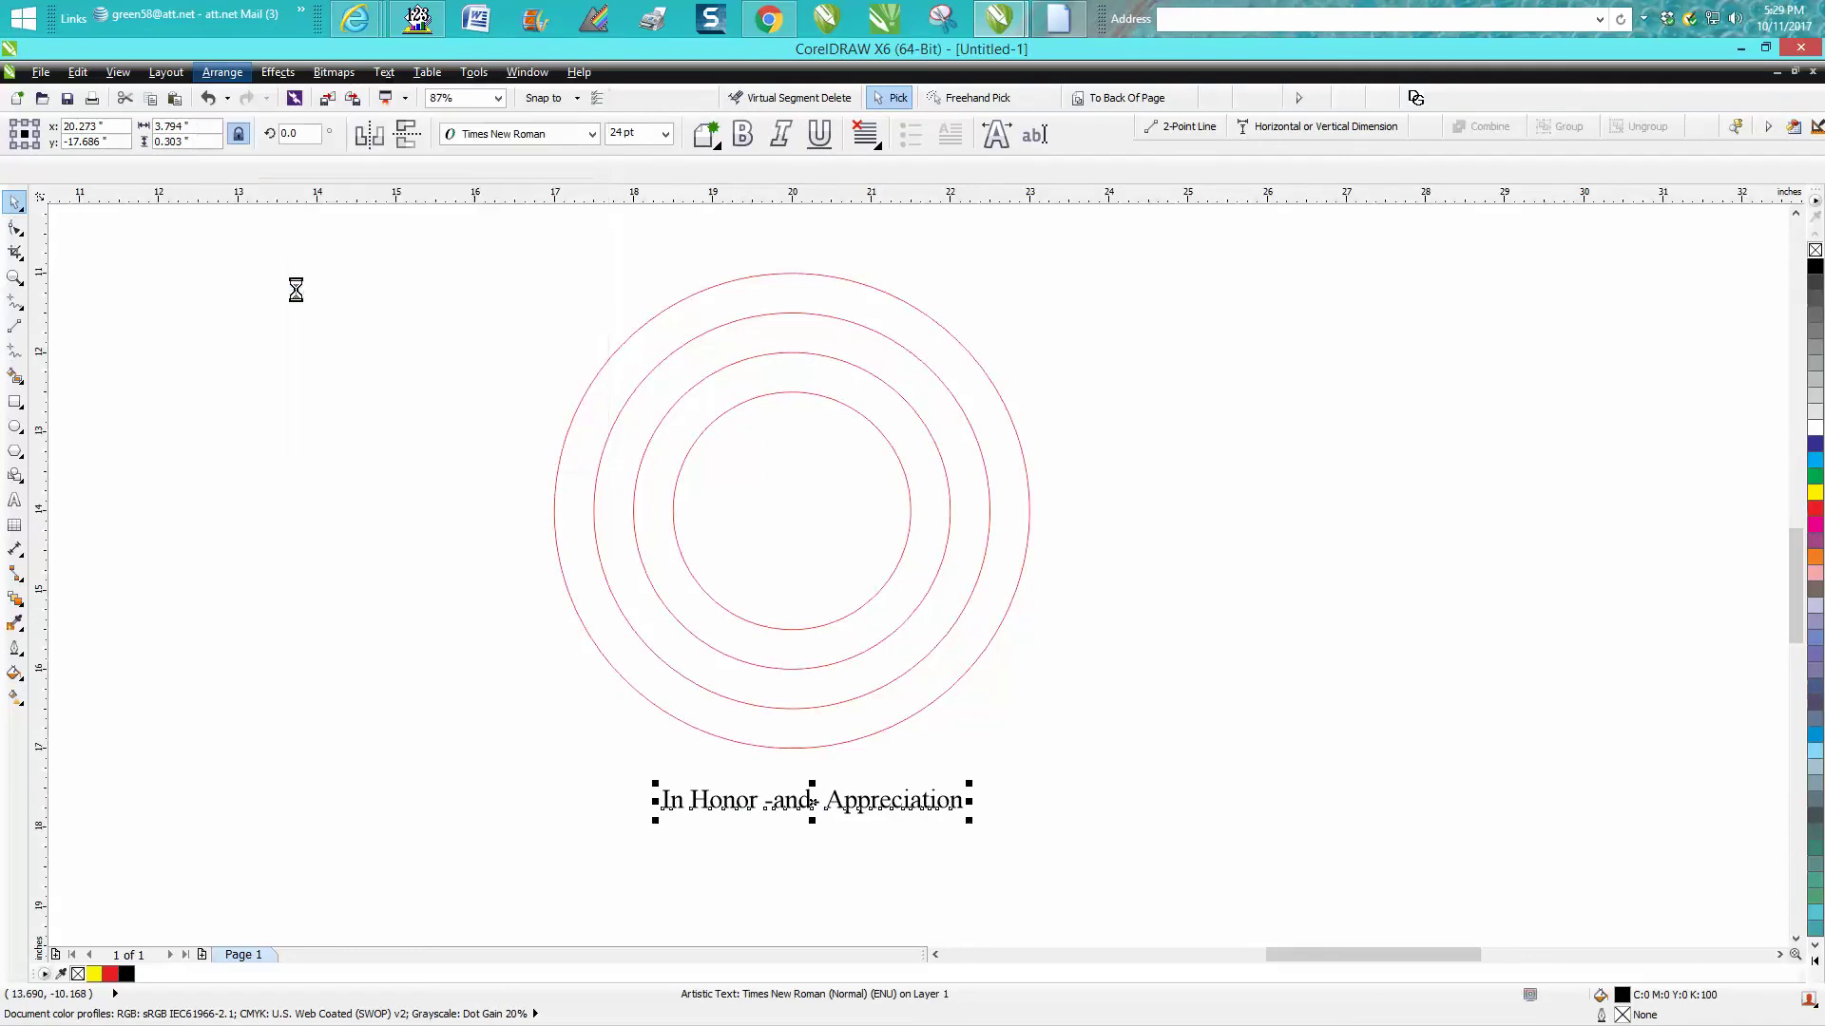
click(321, 393)
click(763, 816)
click(794, 812)
click(858, 815)
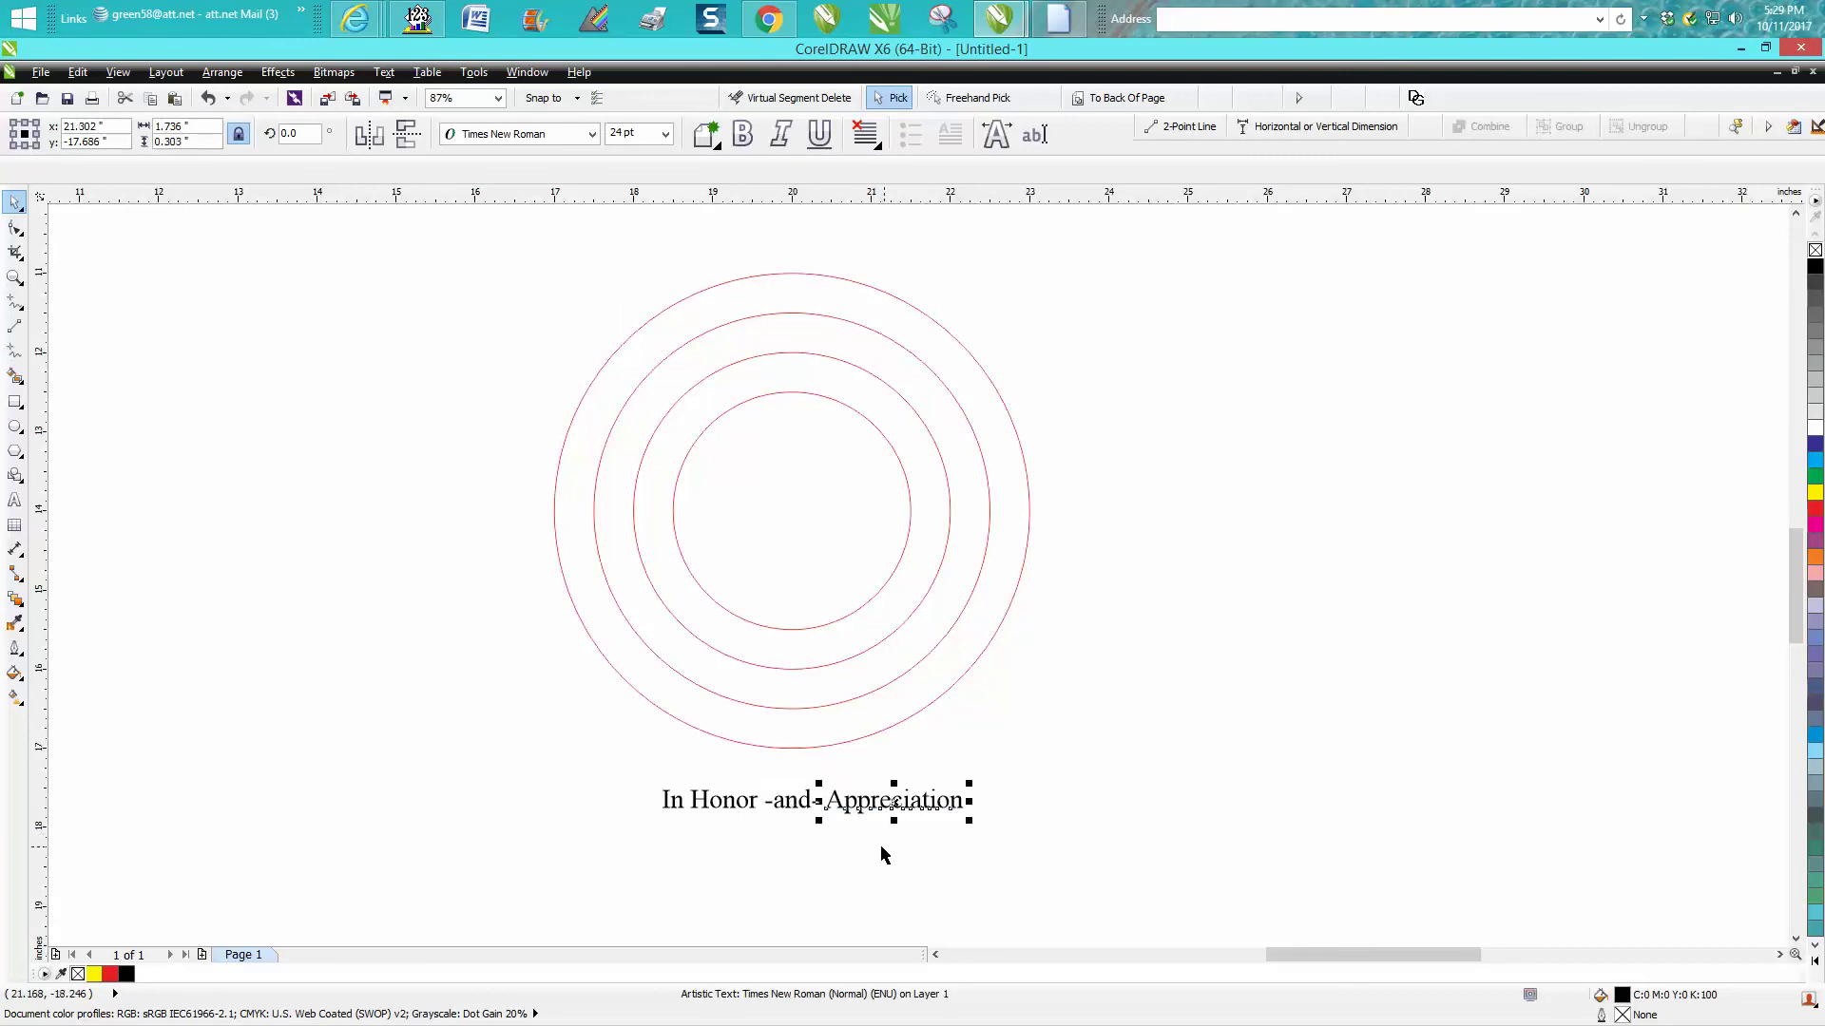
Step: Fit the word In onto the inner circle and Honor onto the second circle
click(677, 811)
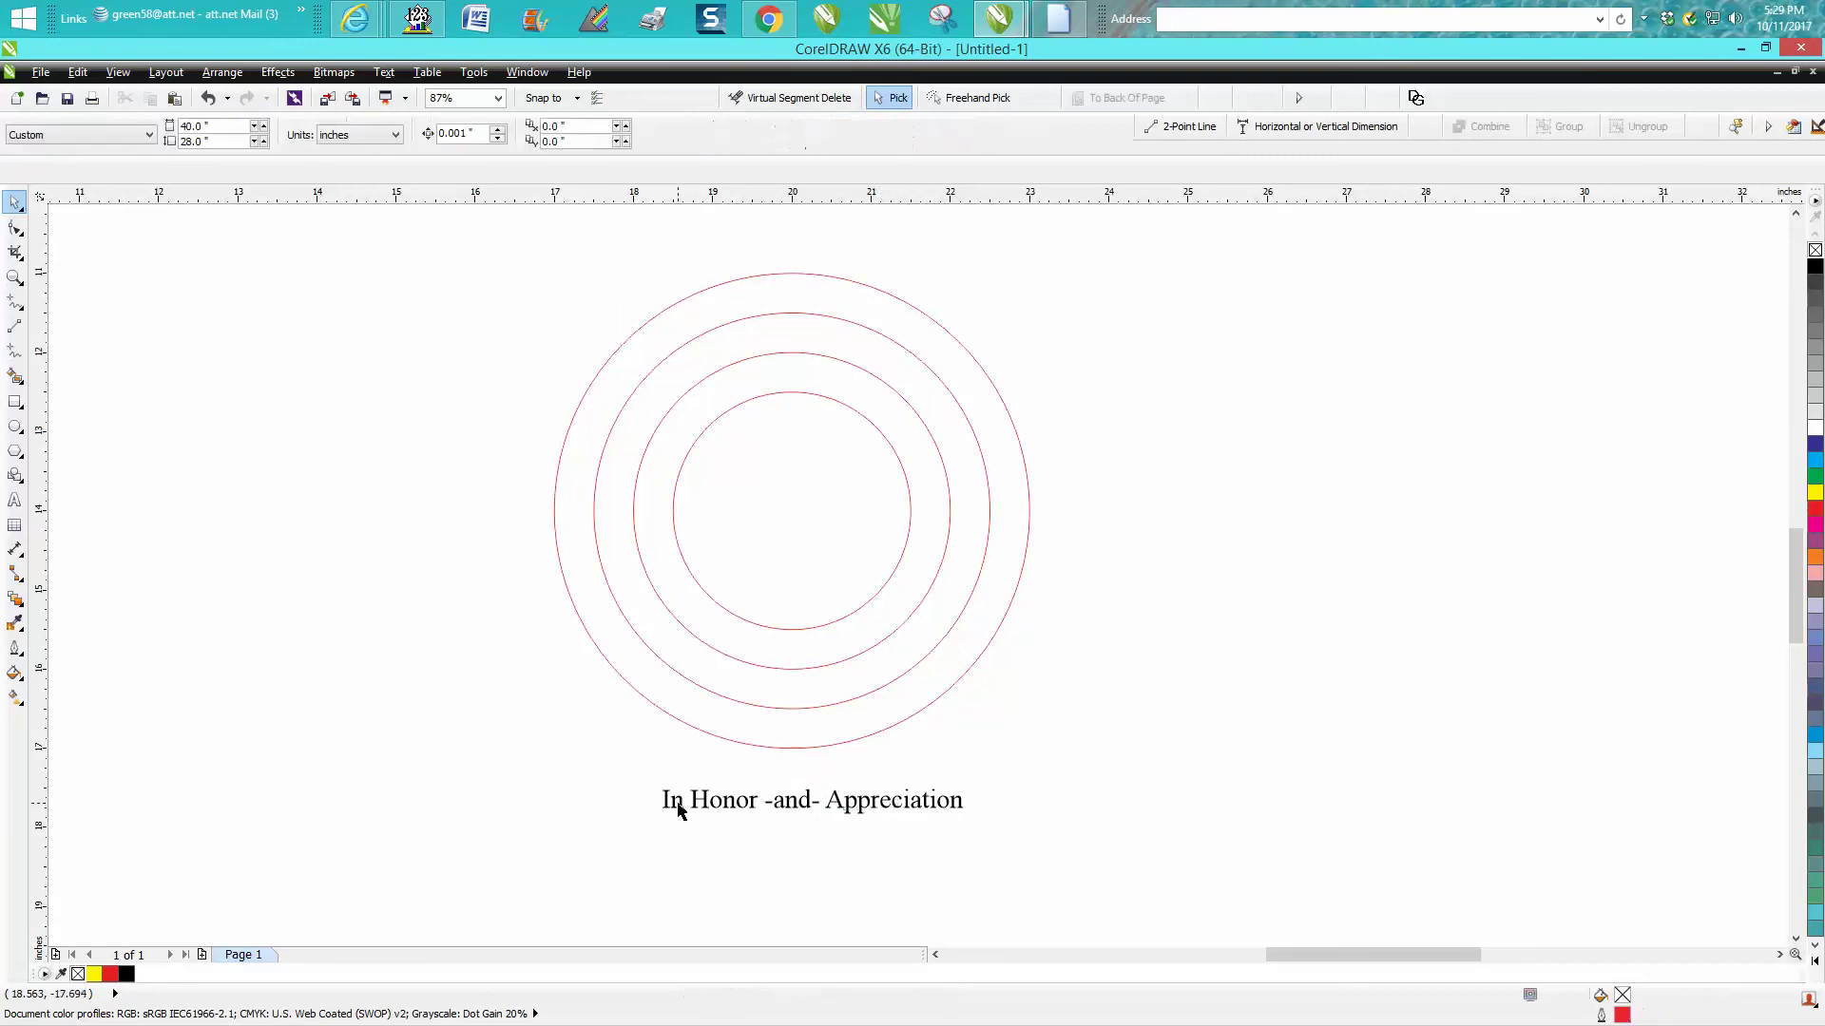
click(675, 809)
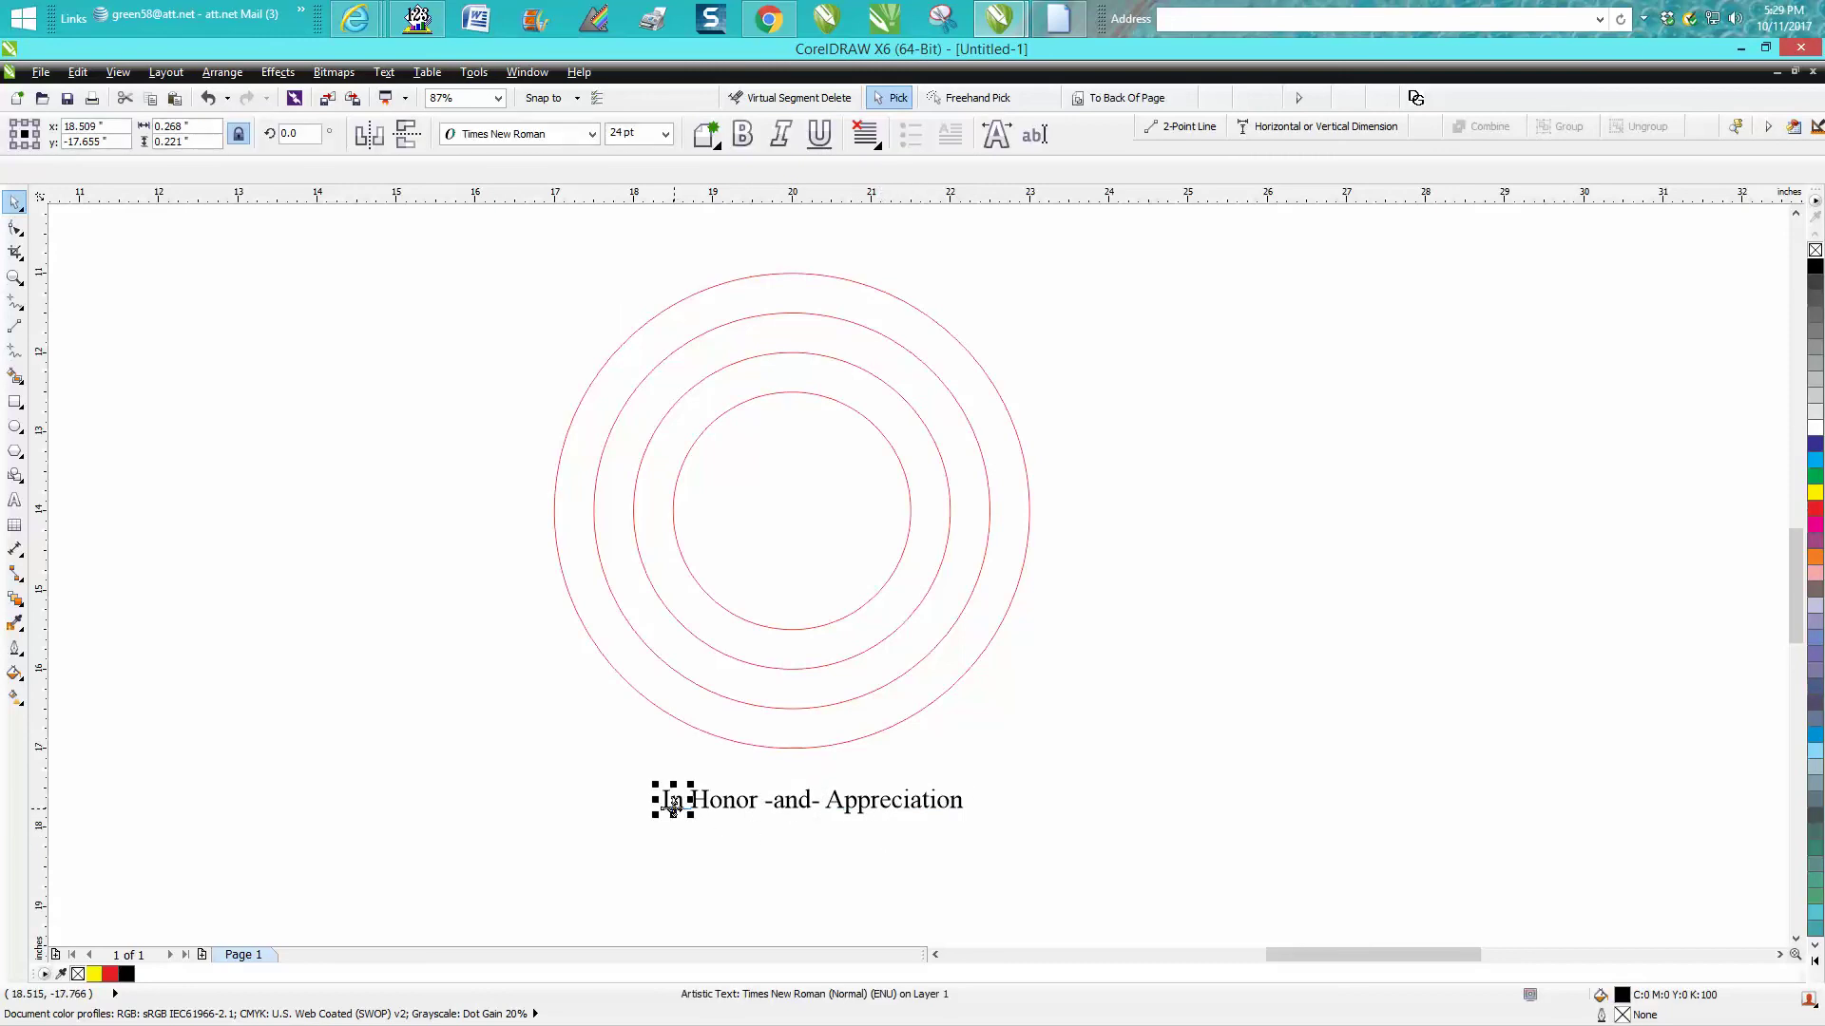
click(378, 76)
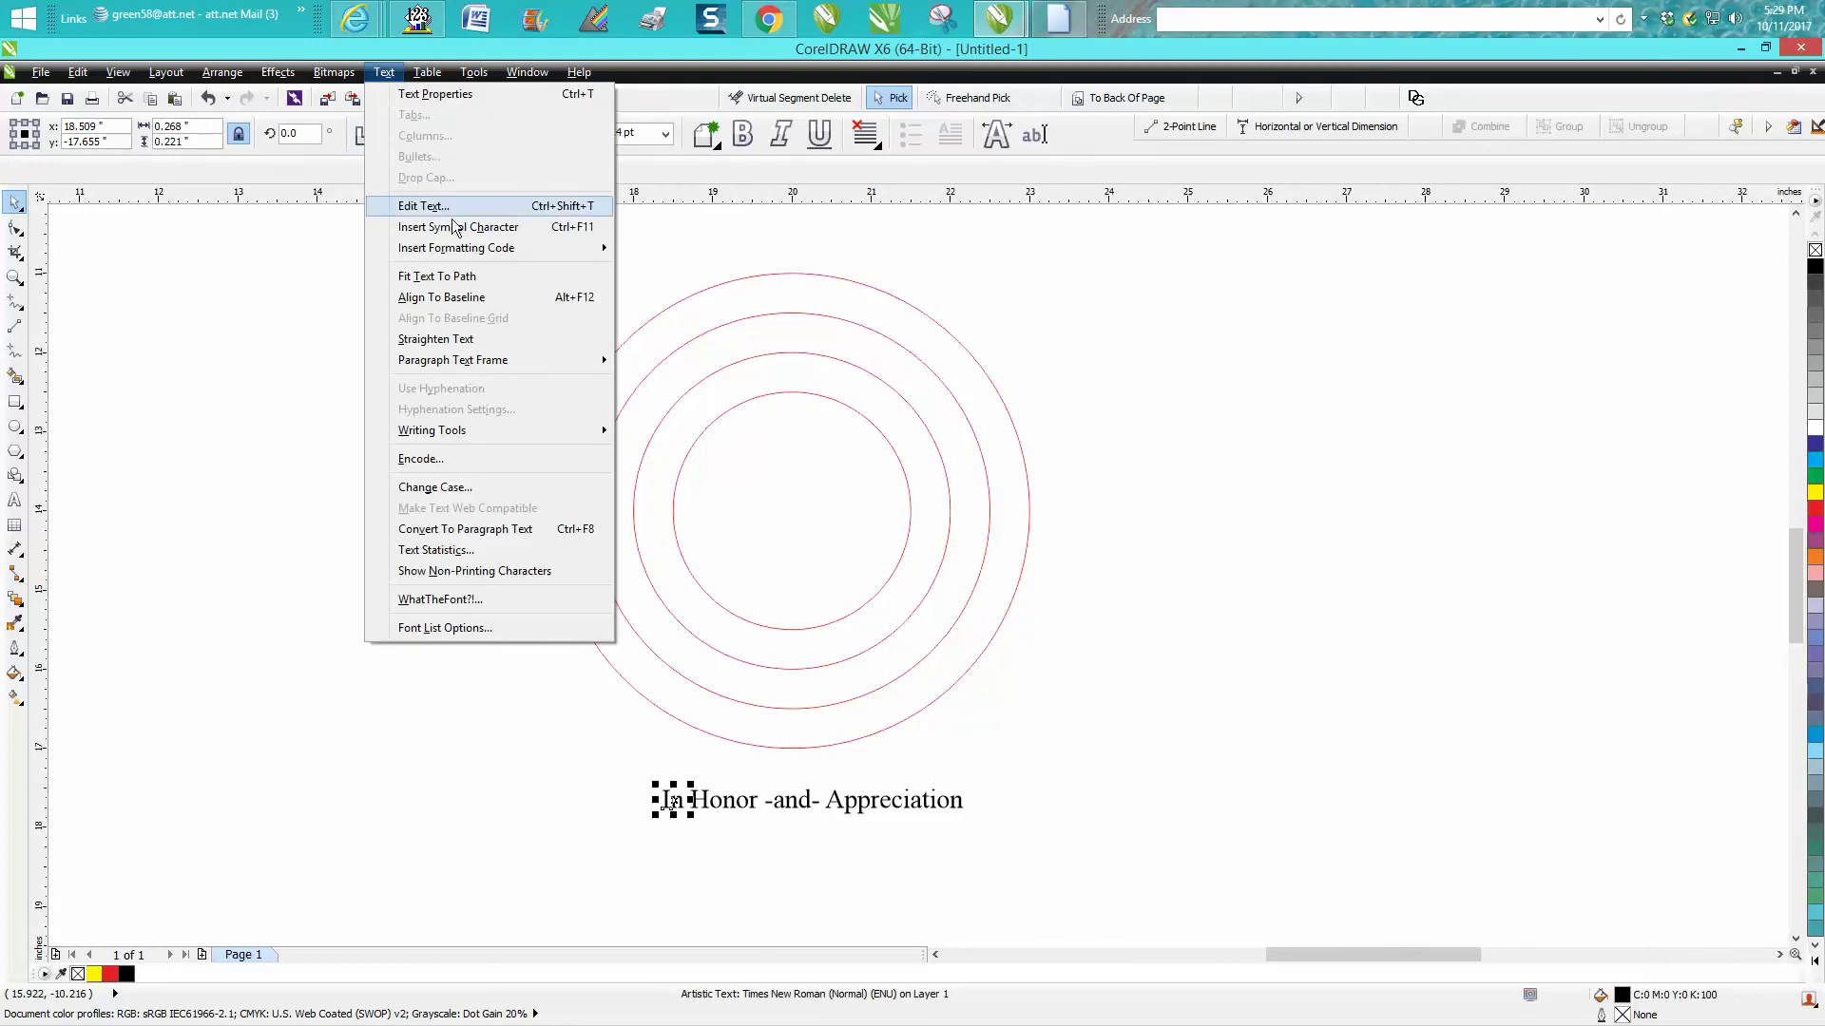
click(460, 277)
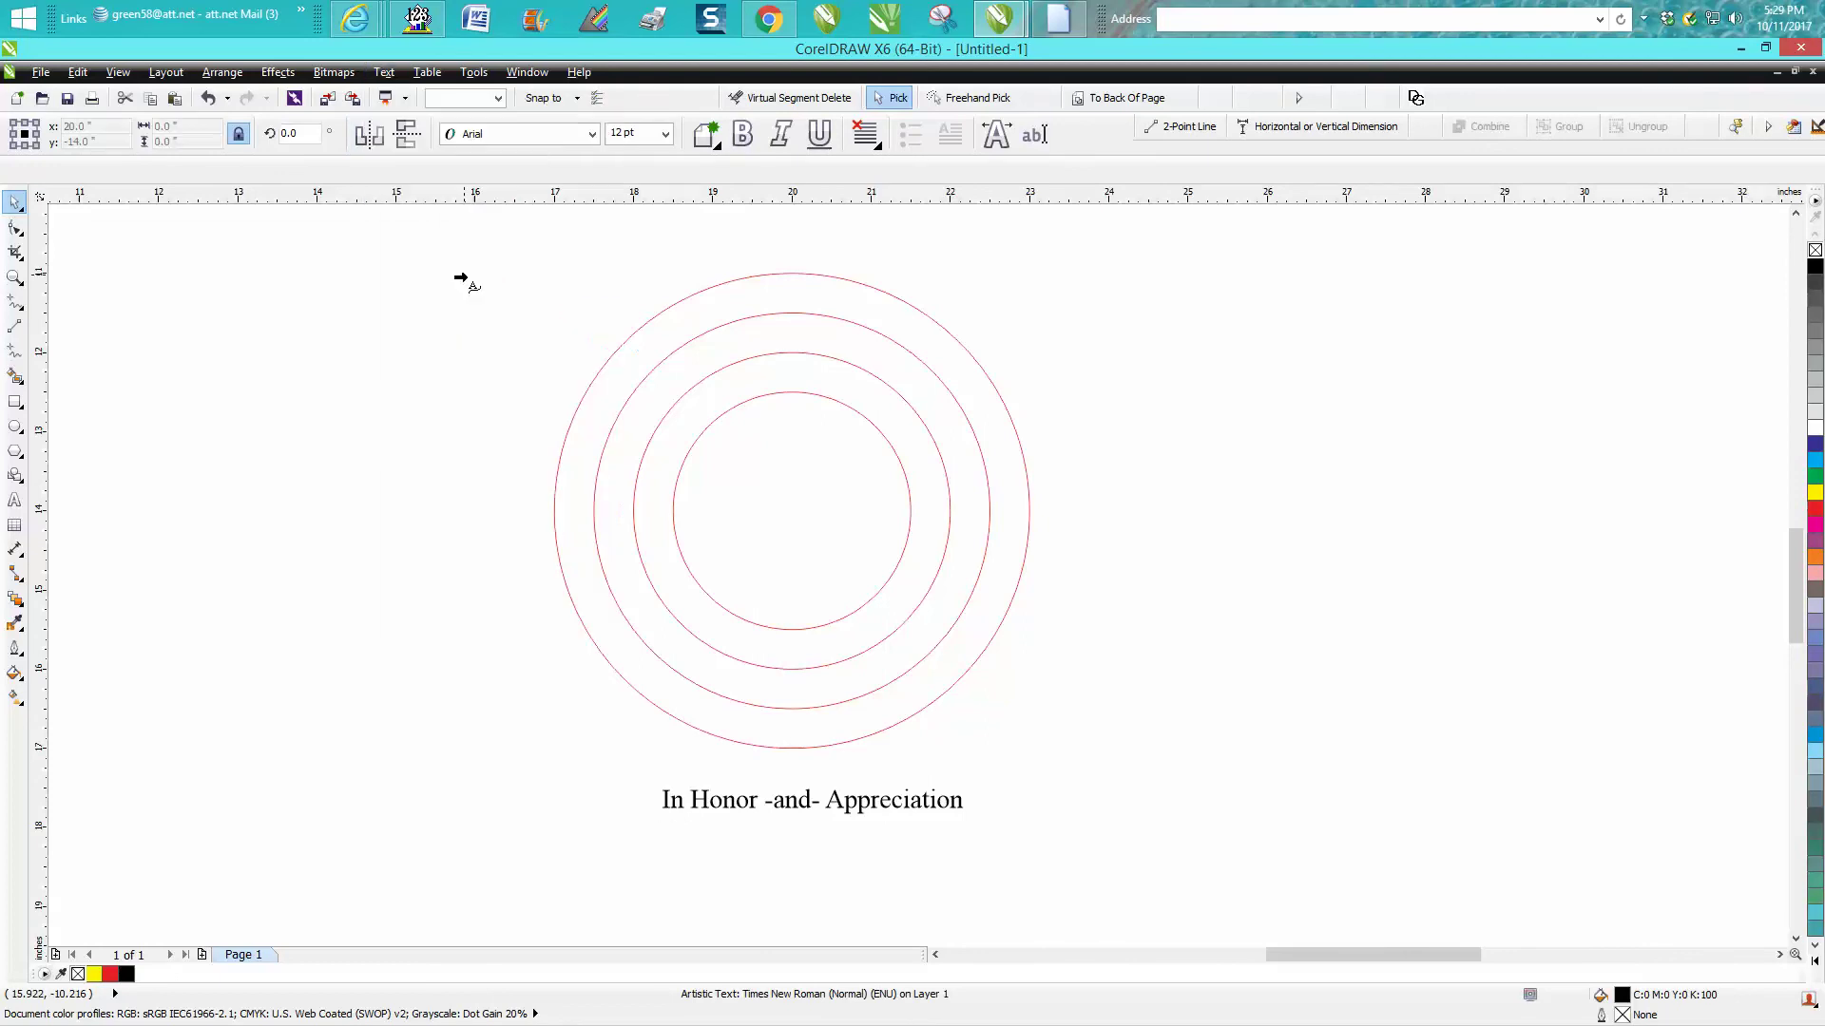
click(792, 618)
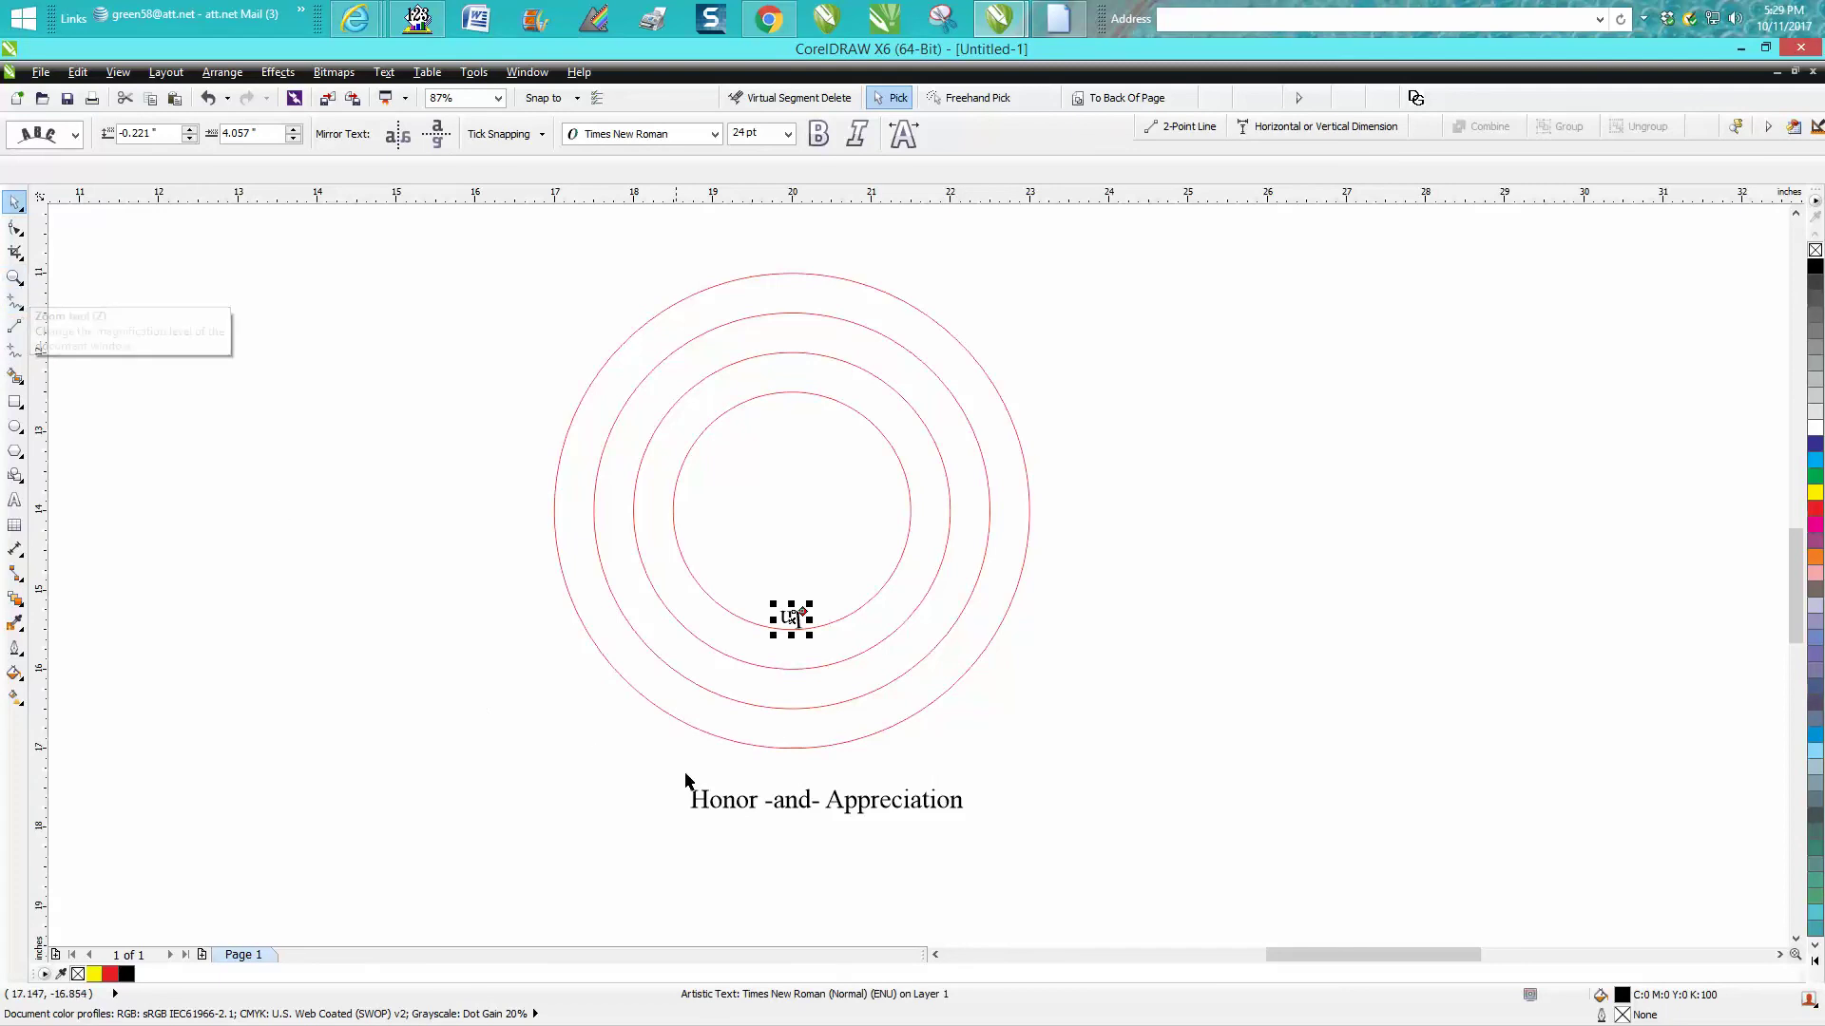
click(727, 806)
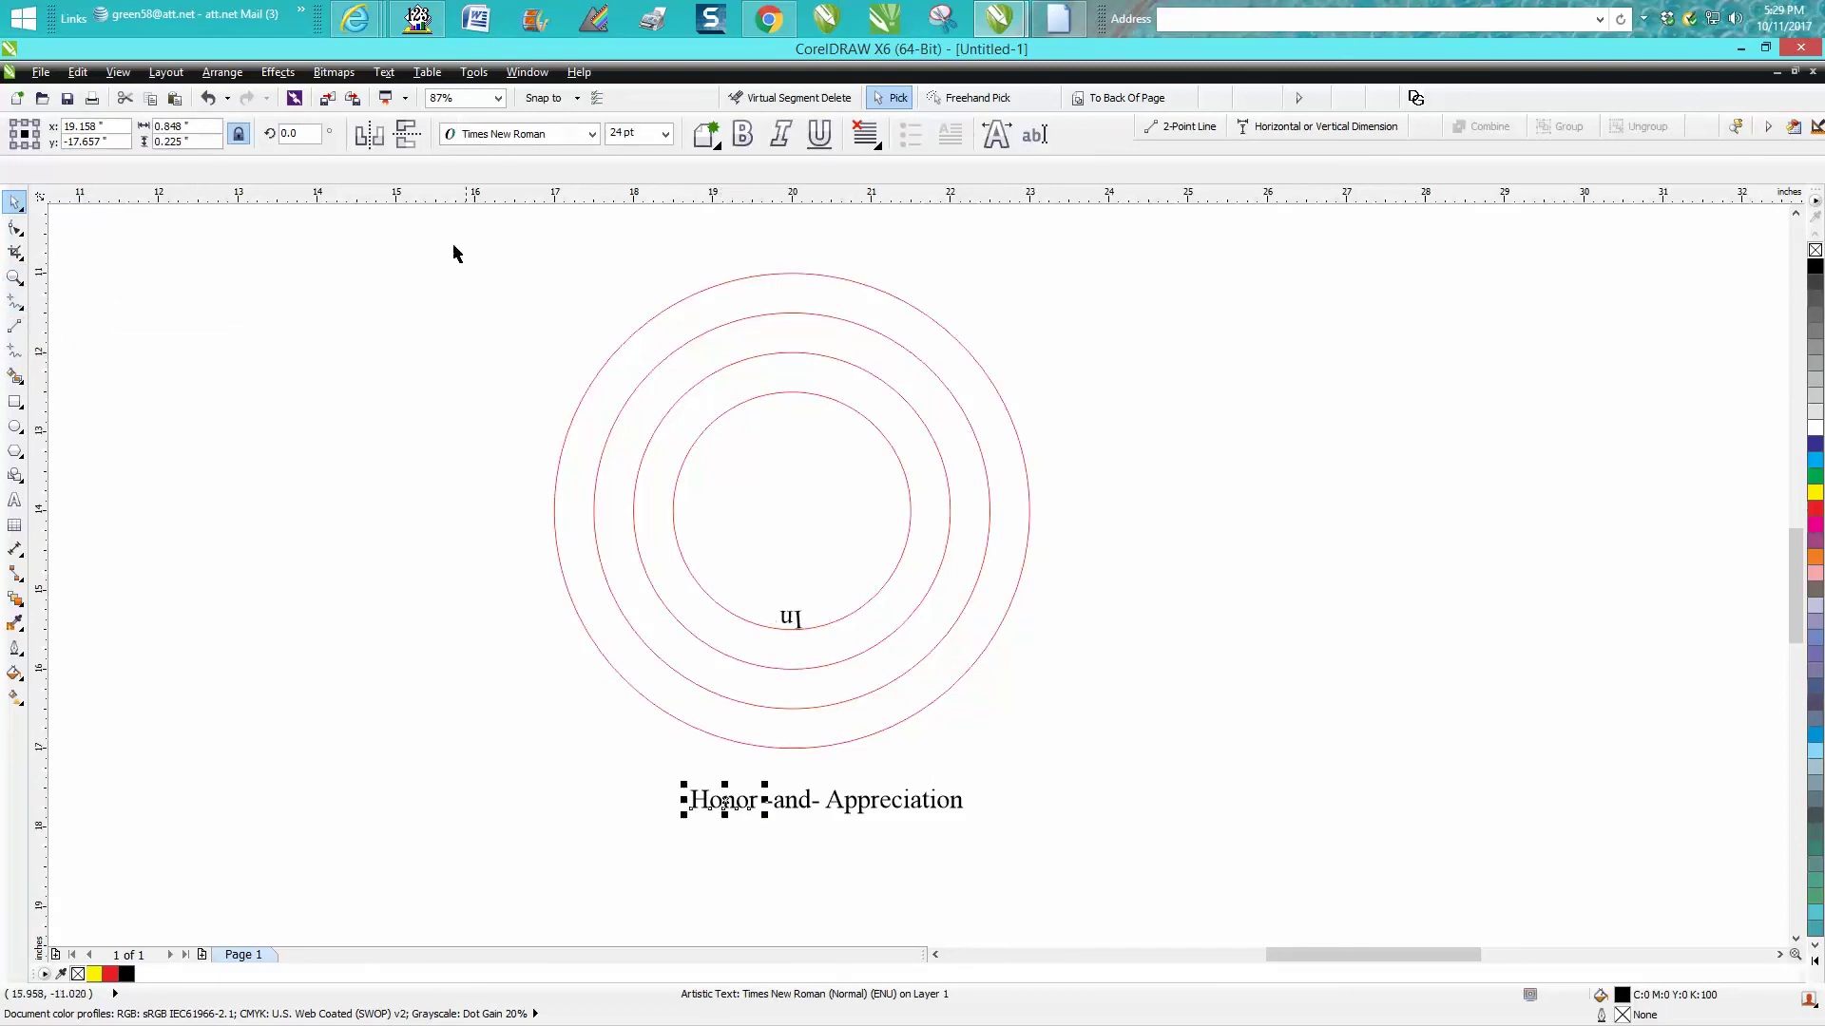
click(383, 72)
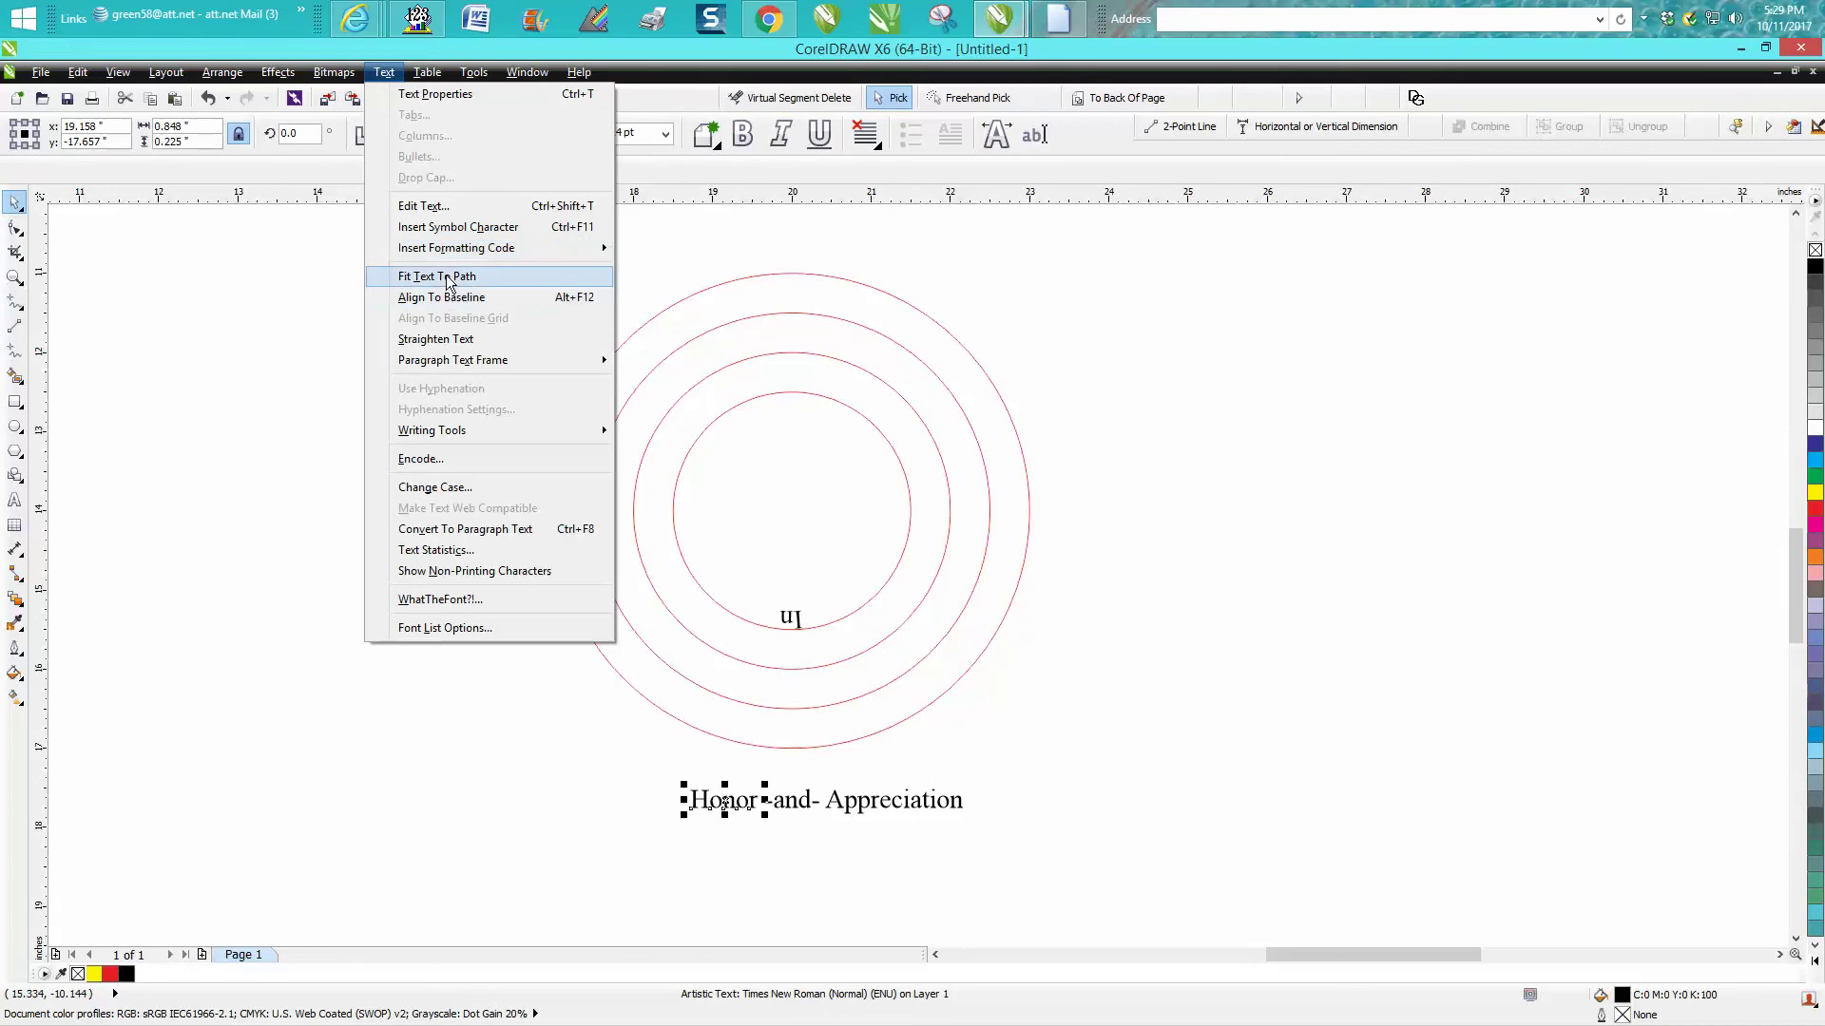
click(418, 274)
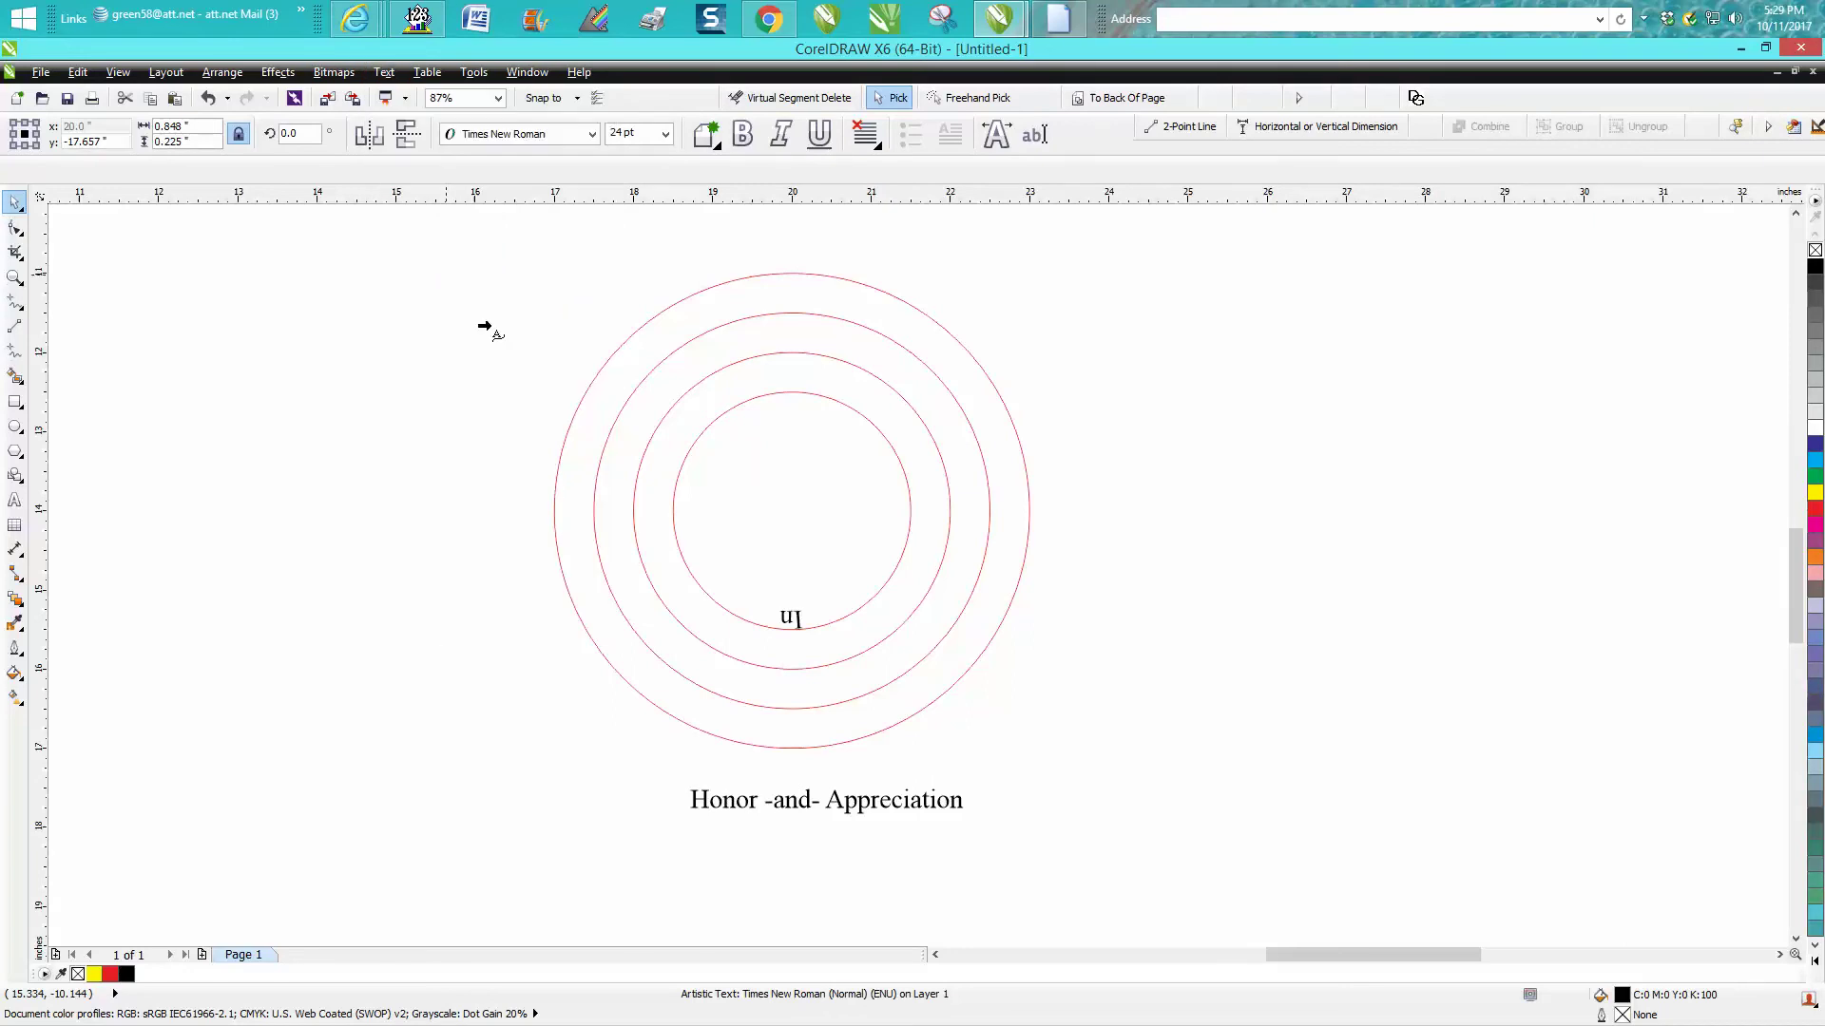
click(796, 665)
Step: Fit -and- onto the third circle and Appreciation onto the outer circle
click(797, 804)
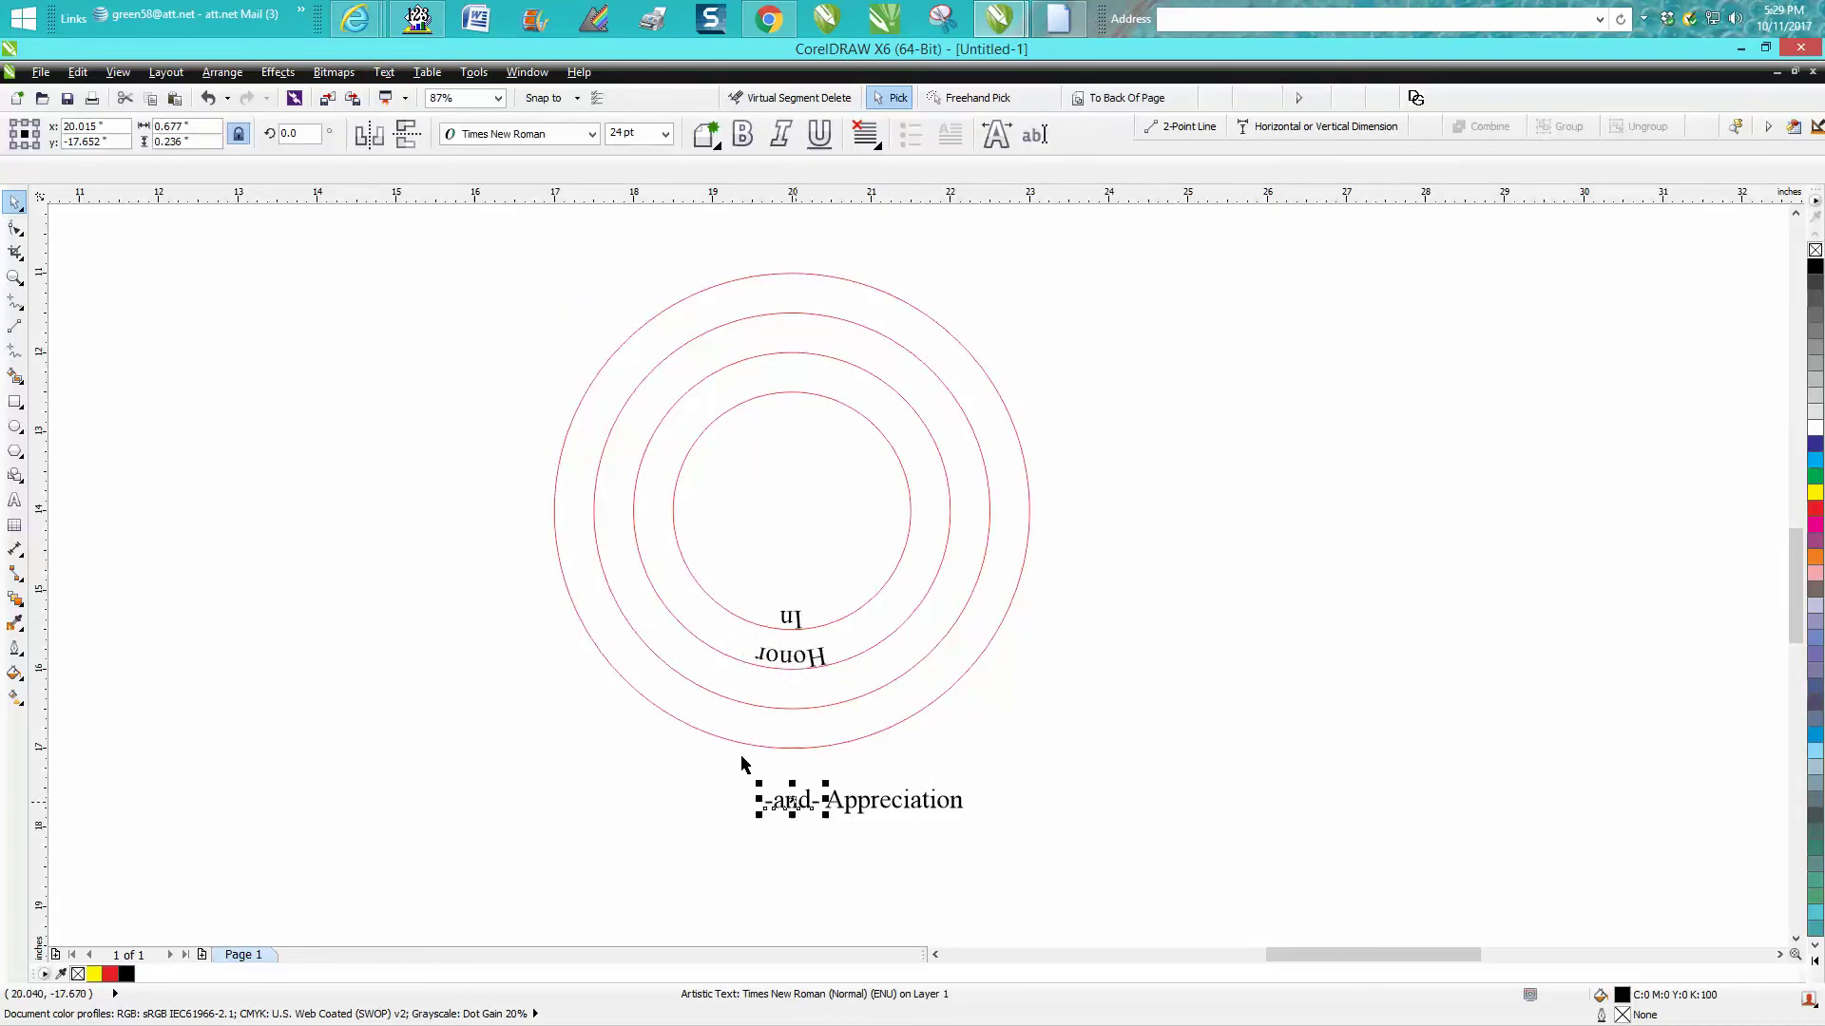
click(384, 72)
click(442, 273)
click(778, 711)
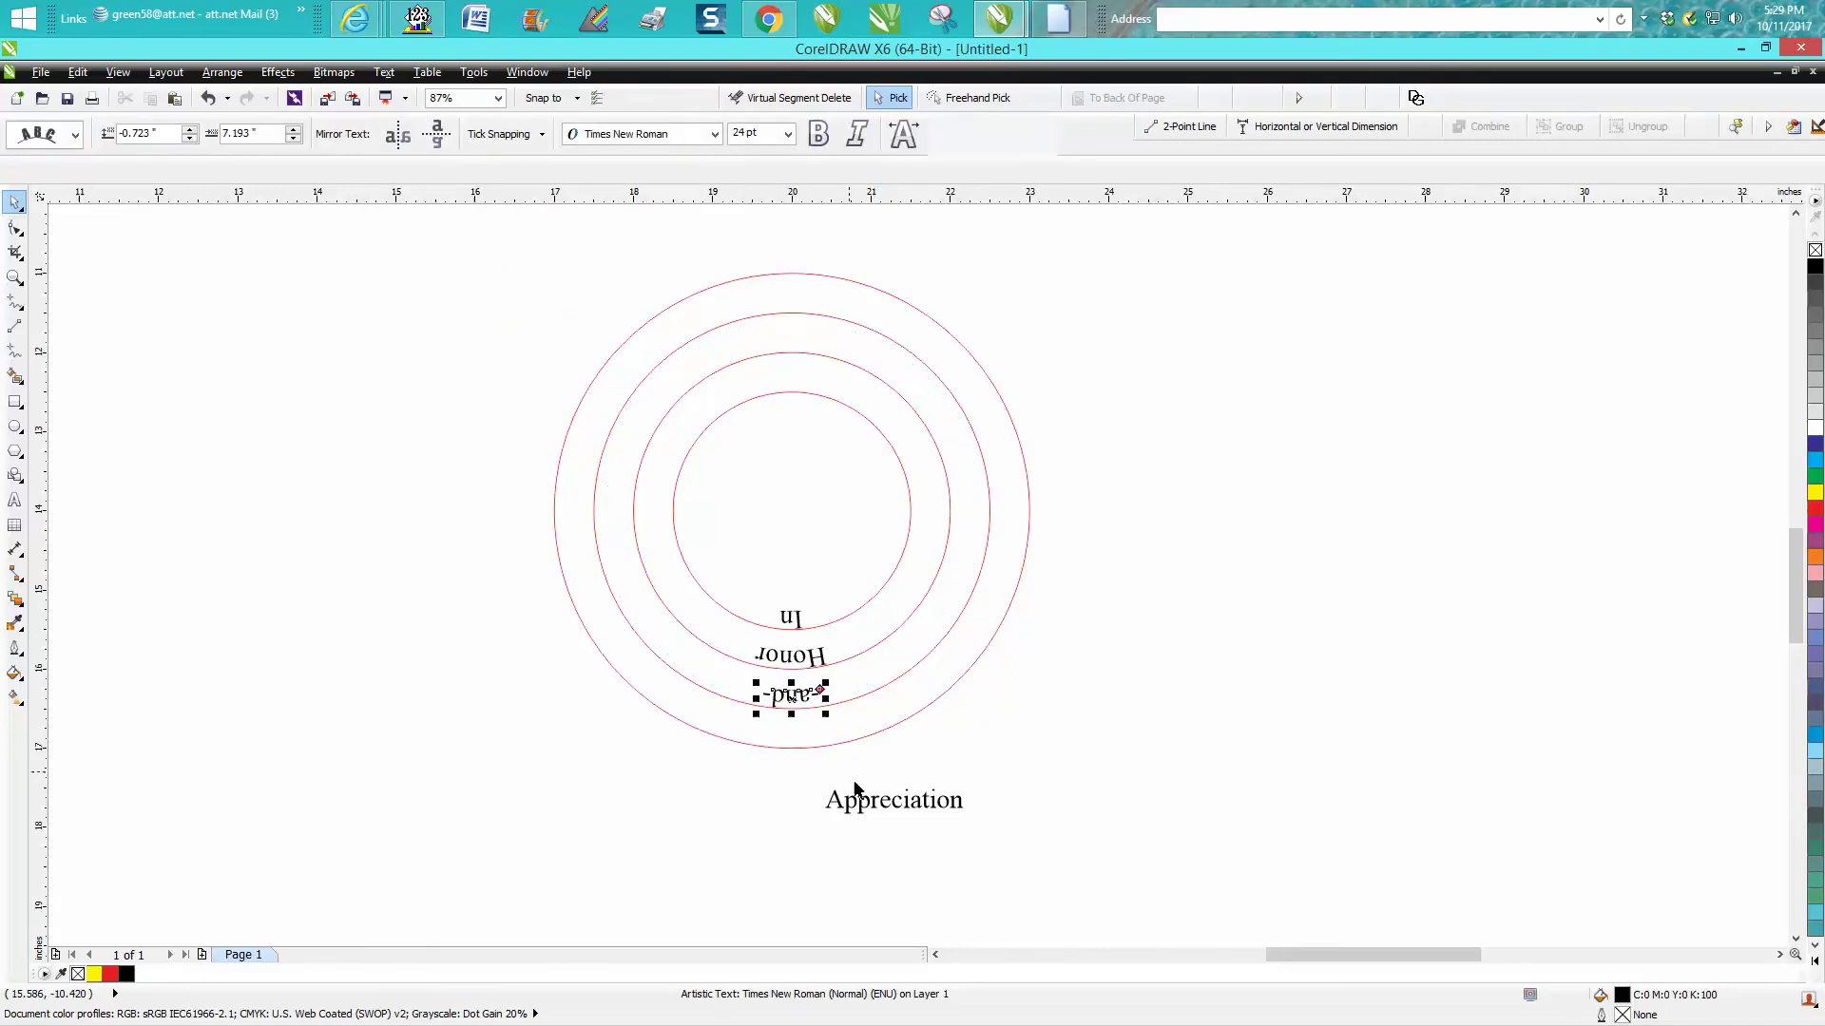
click(856, 811)
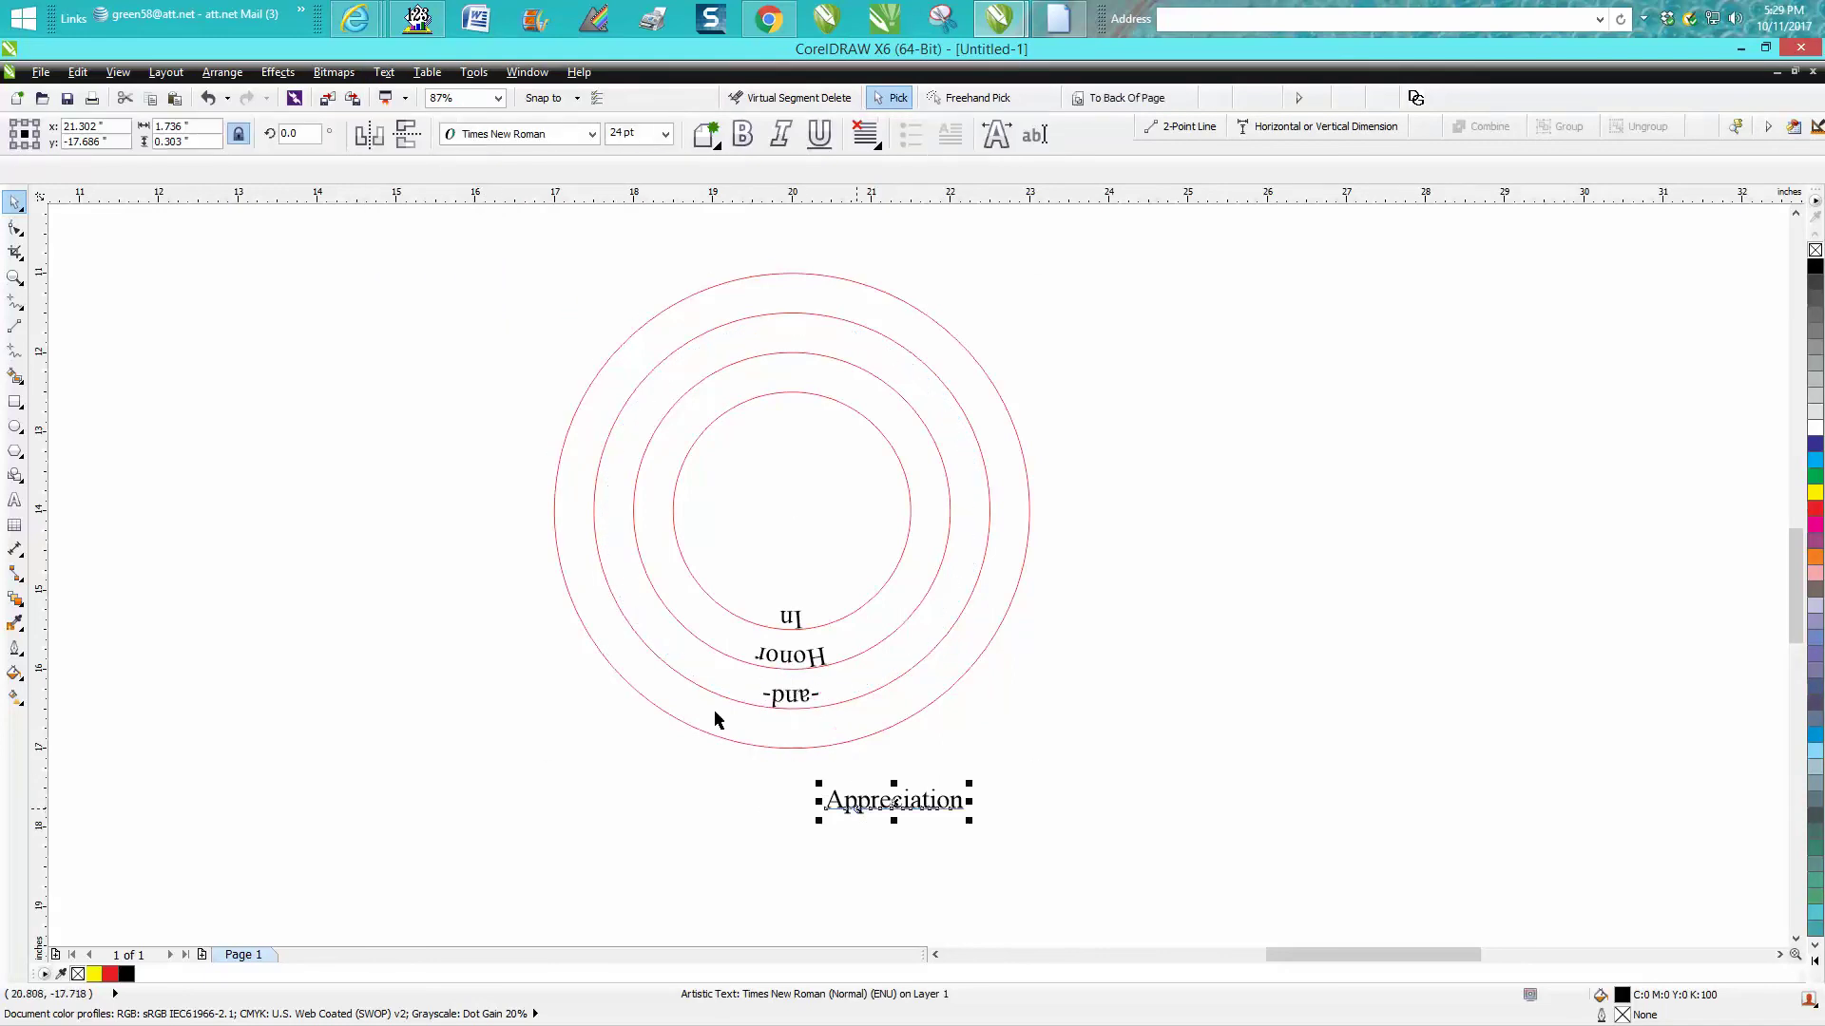
click(384, 72)
click(452, 276)
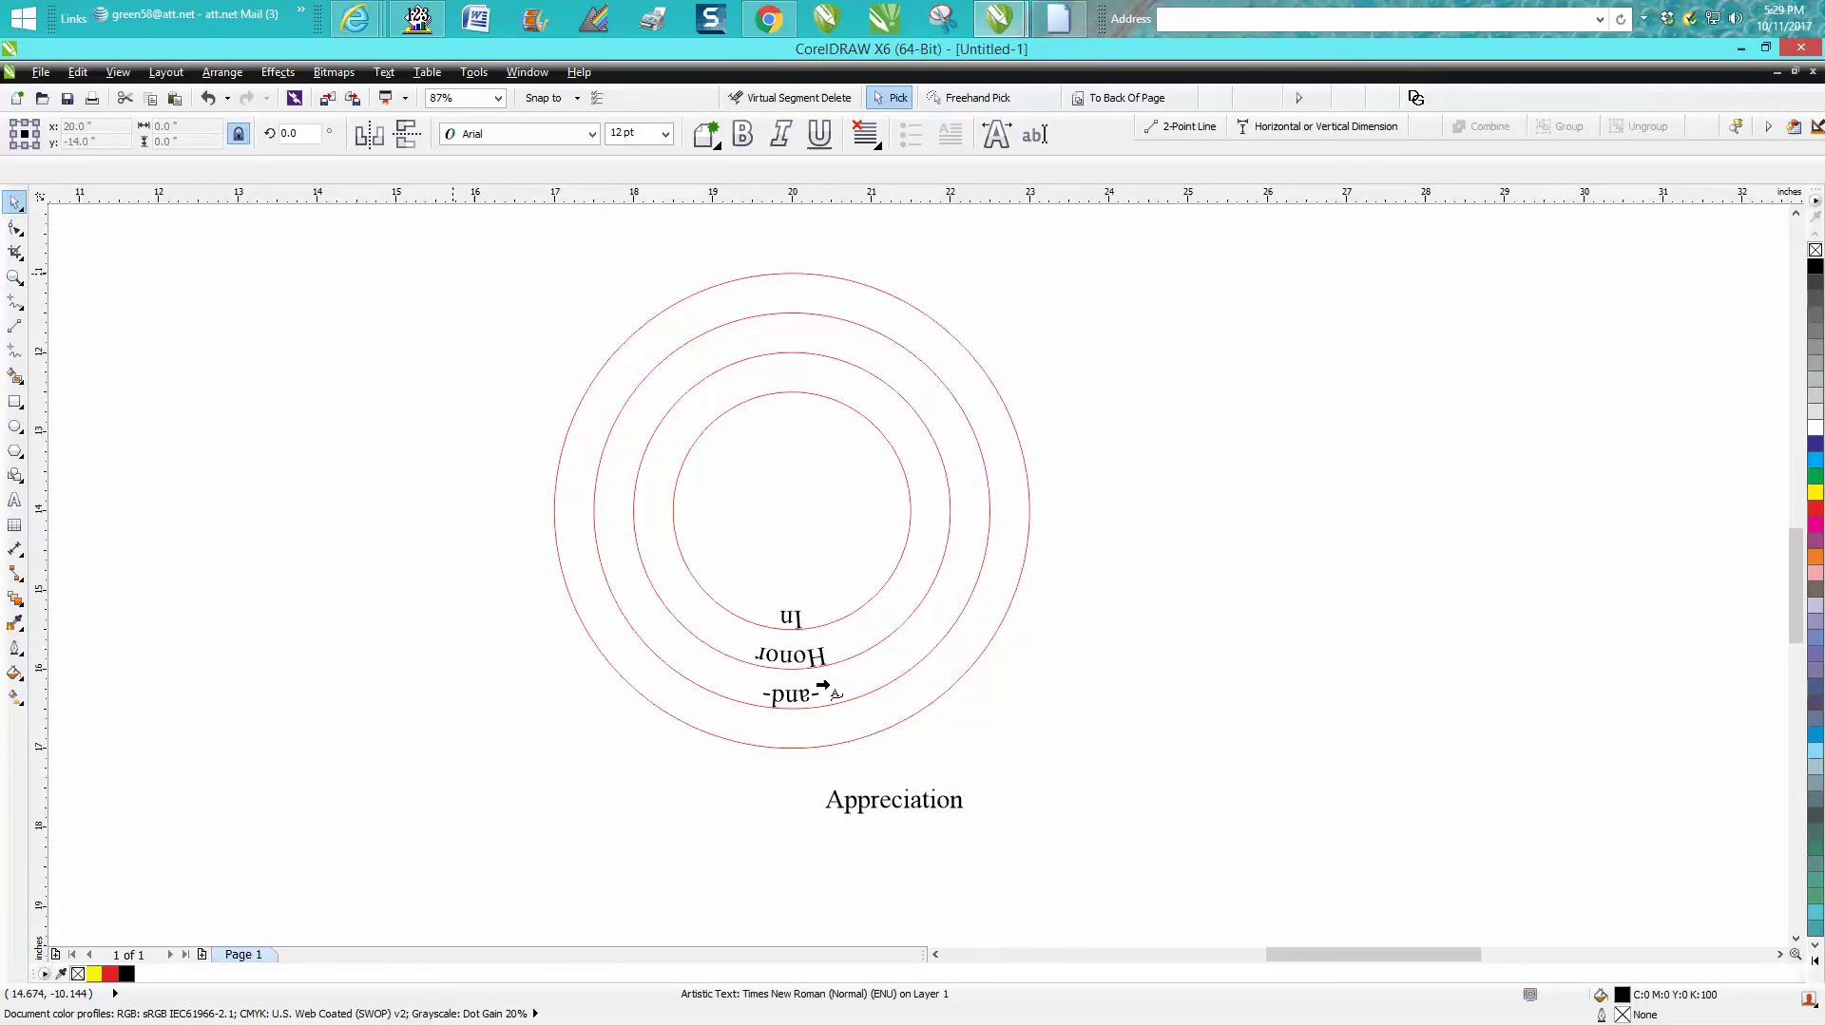
click(793, 737)
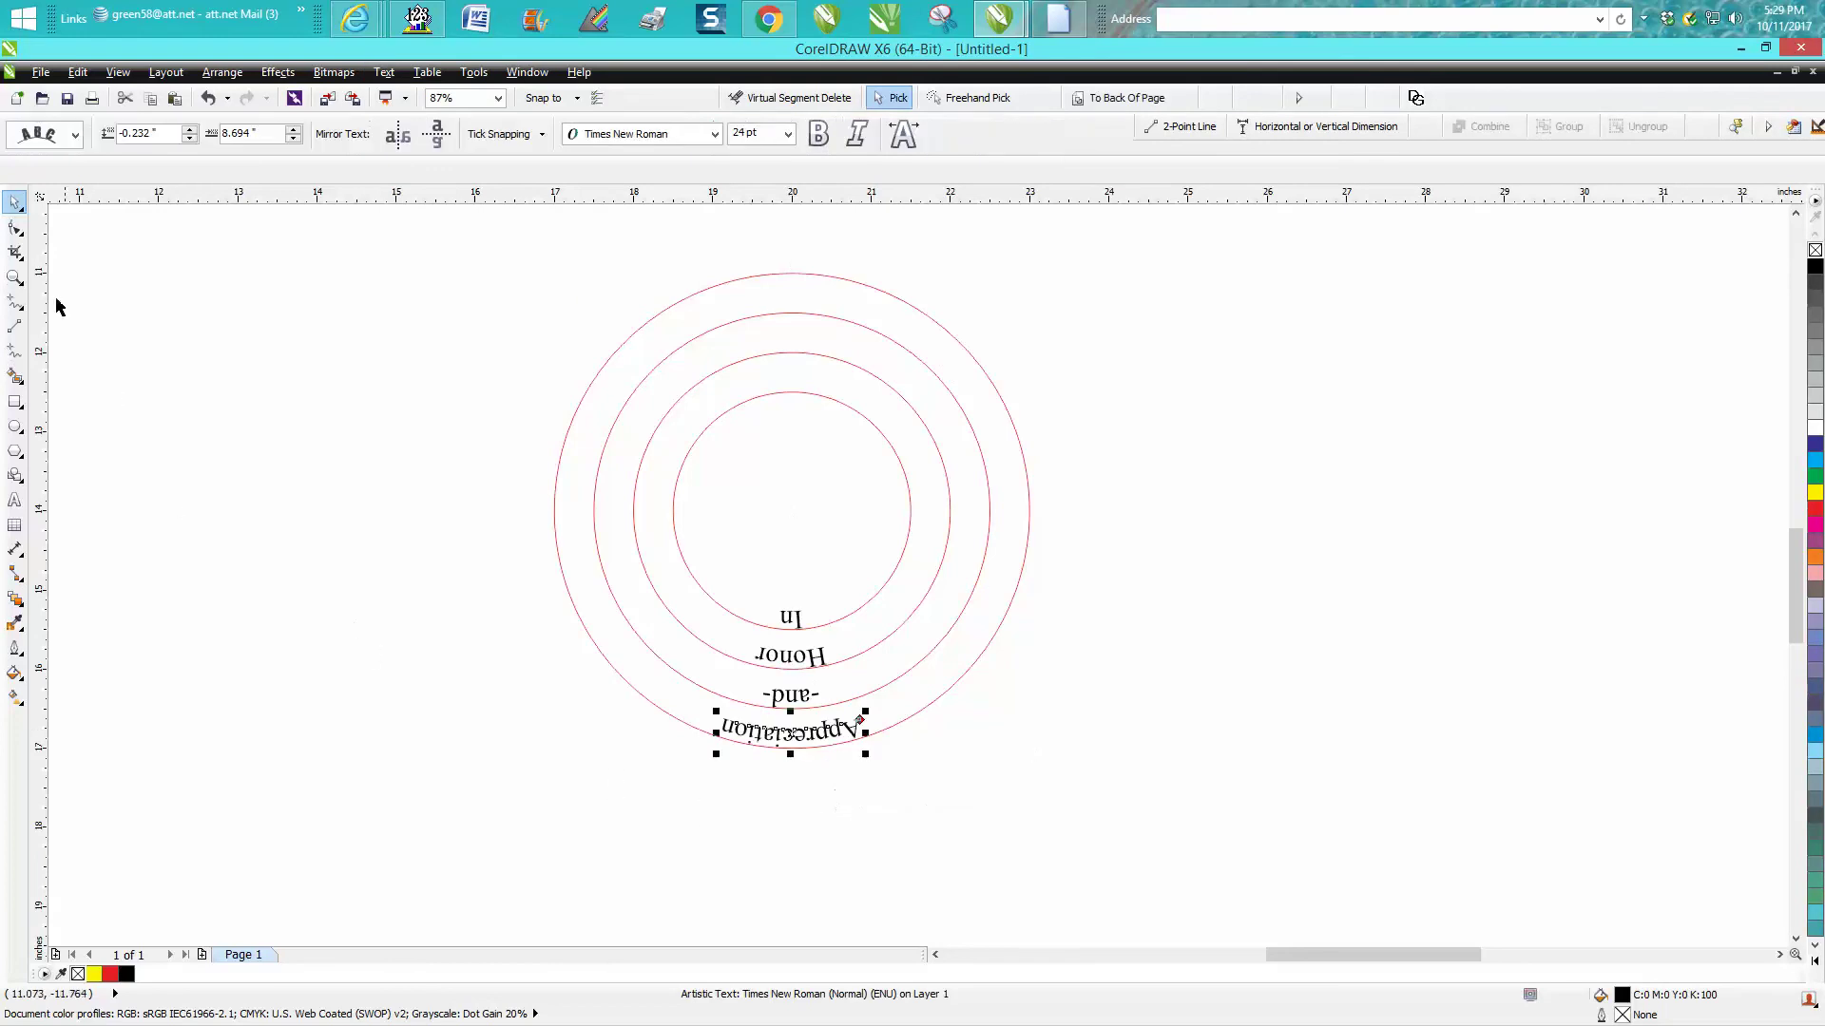
Step: Mirror Appreciation horizontally and vertically so it reads upright, then adjust its offset inside the outer circle
click(15, 276)
drag(607, 507, 1022, 829)
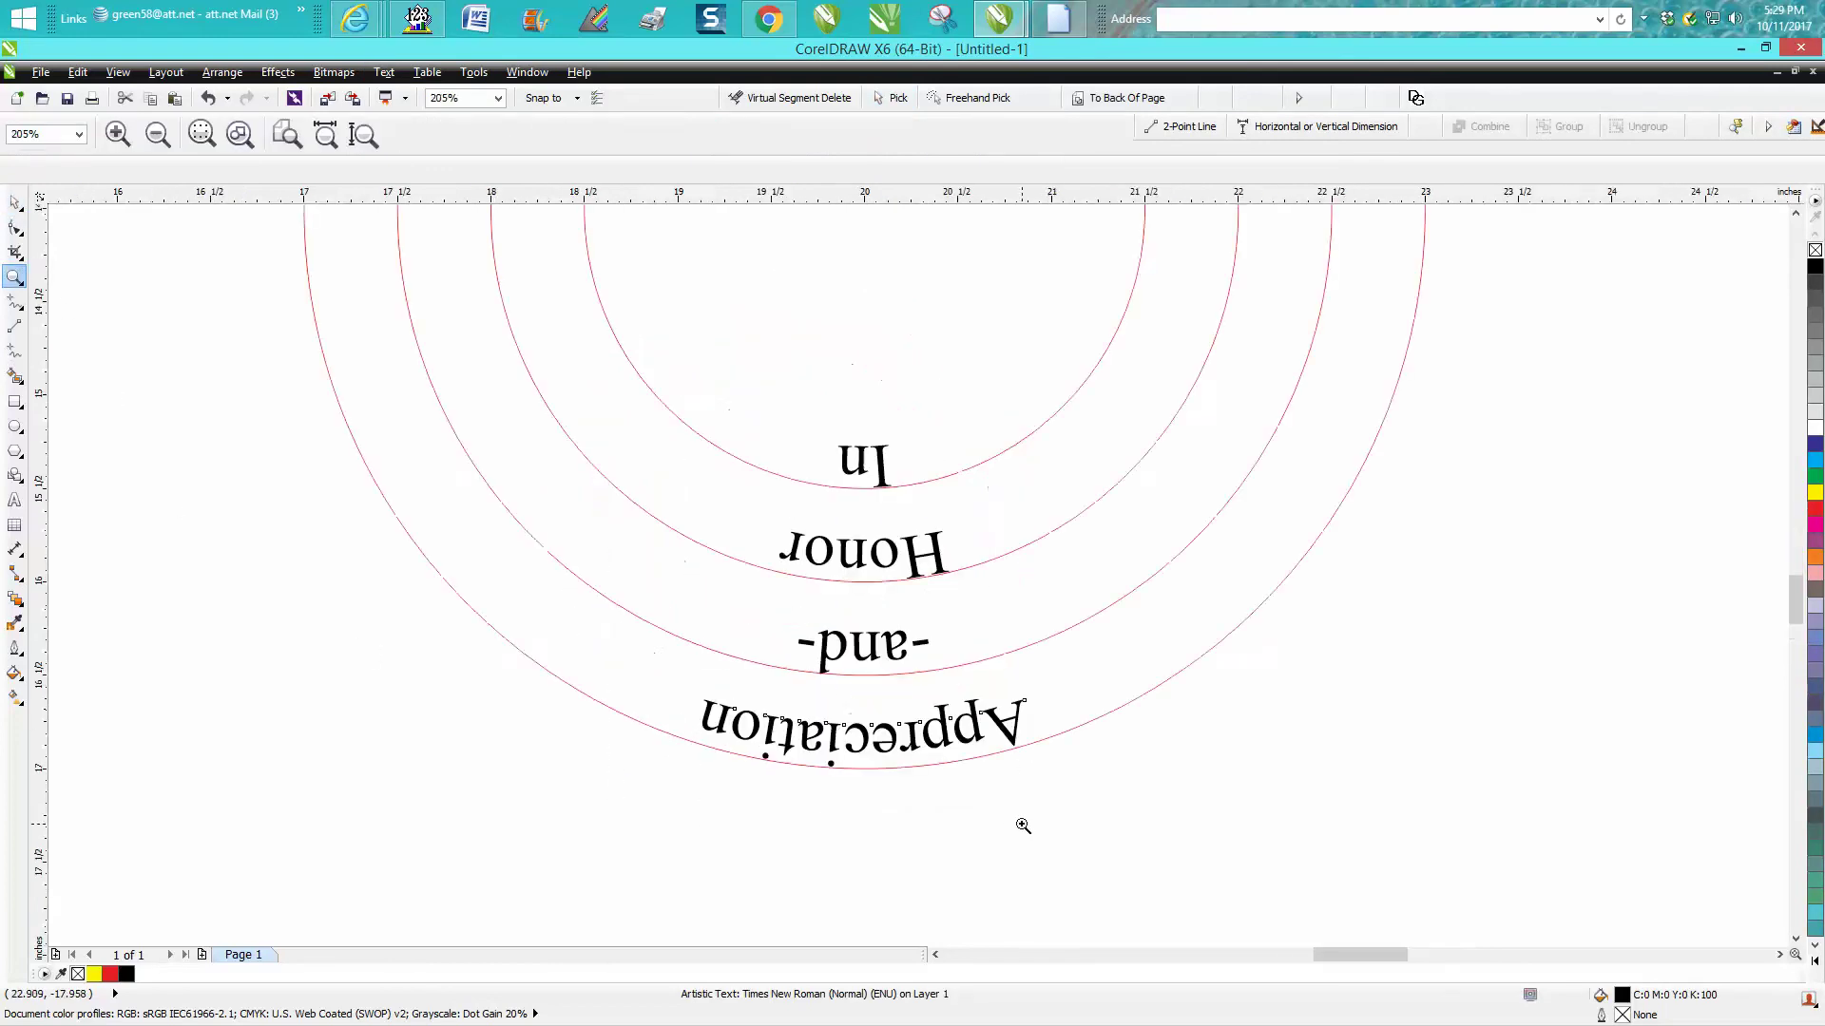
click(15, 203)
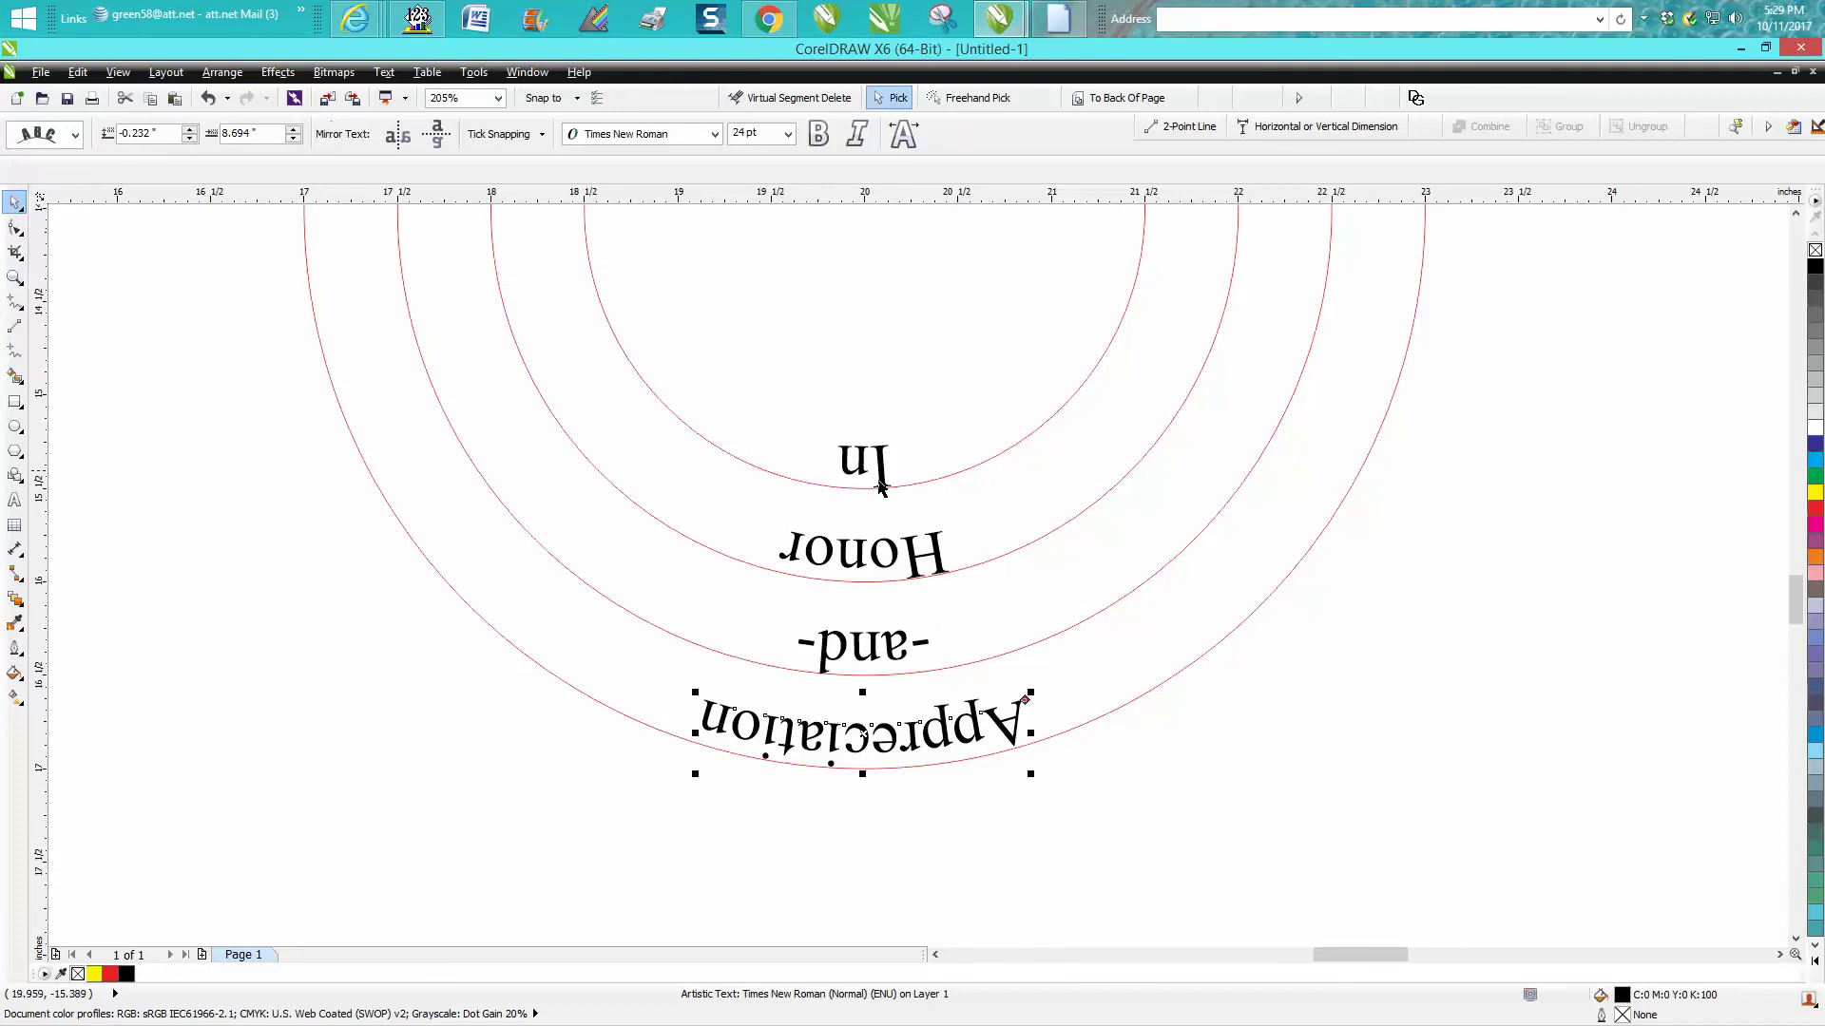
click(400, 138)
click(436, 135)
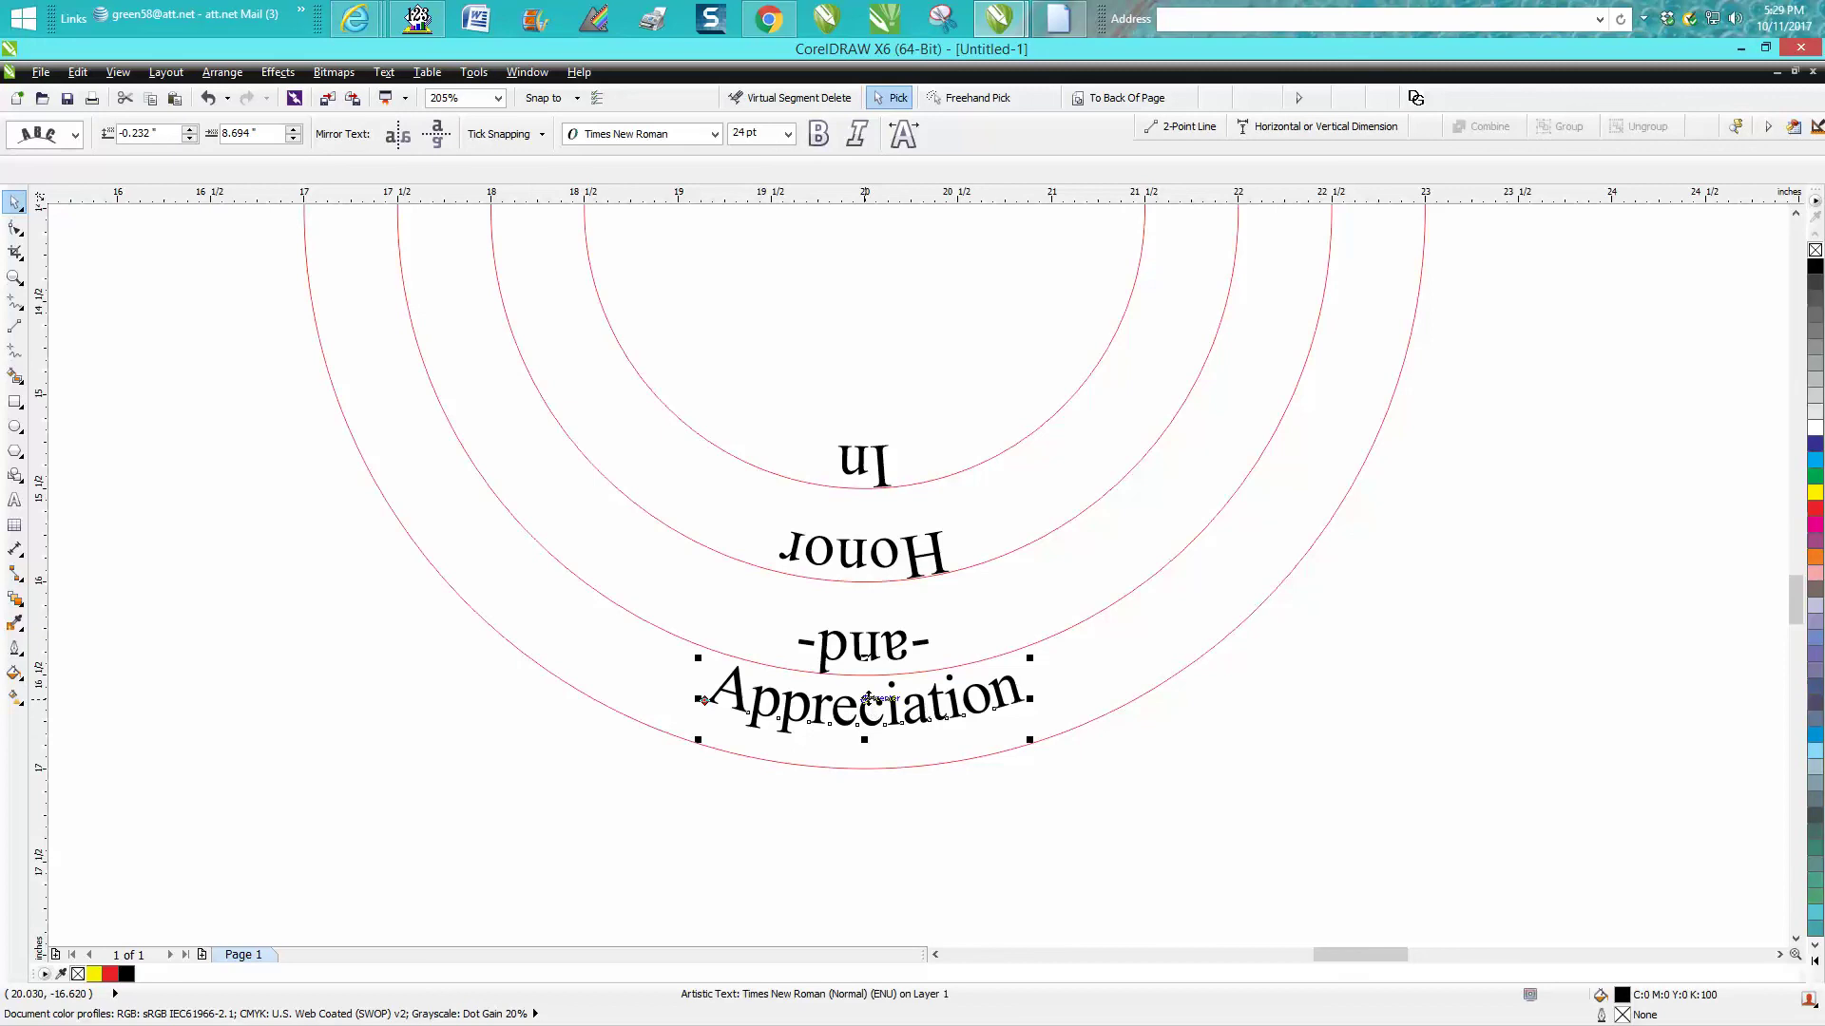
drag(867, 710, 869, 741)
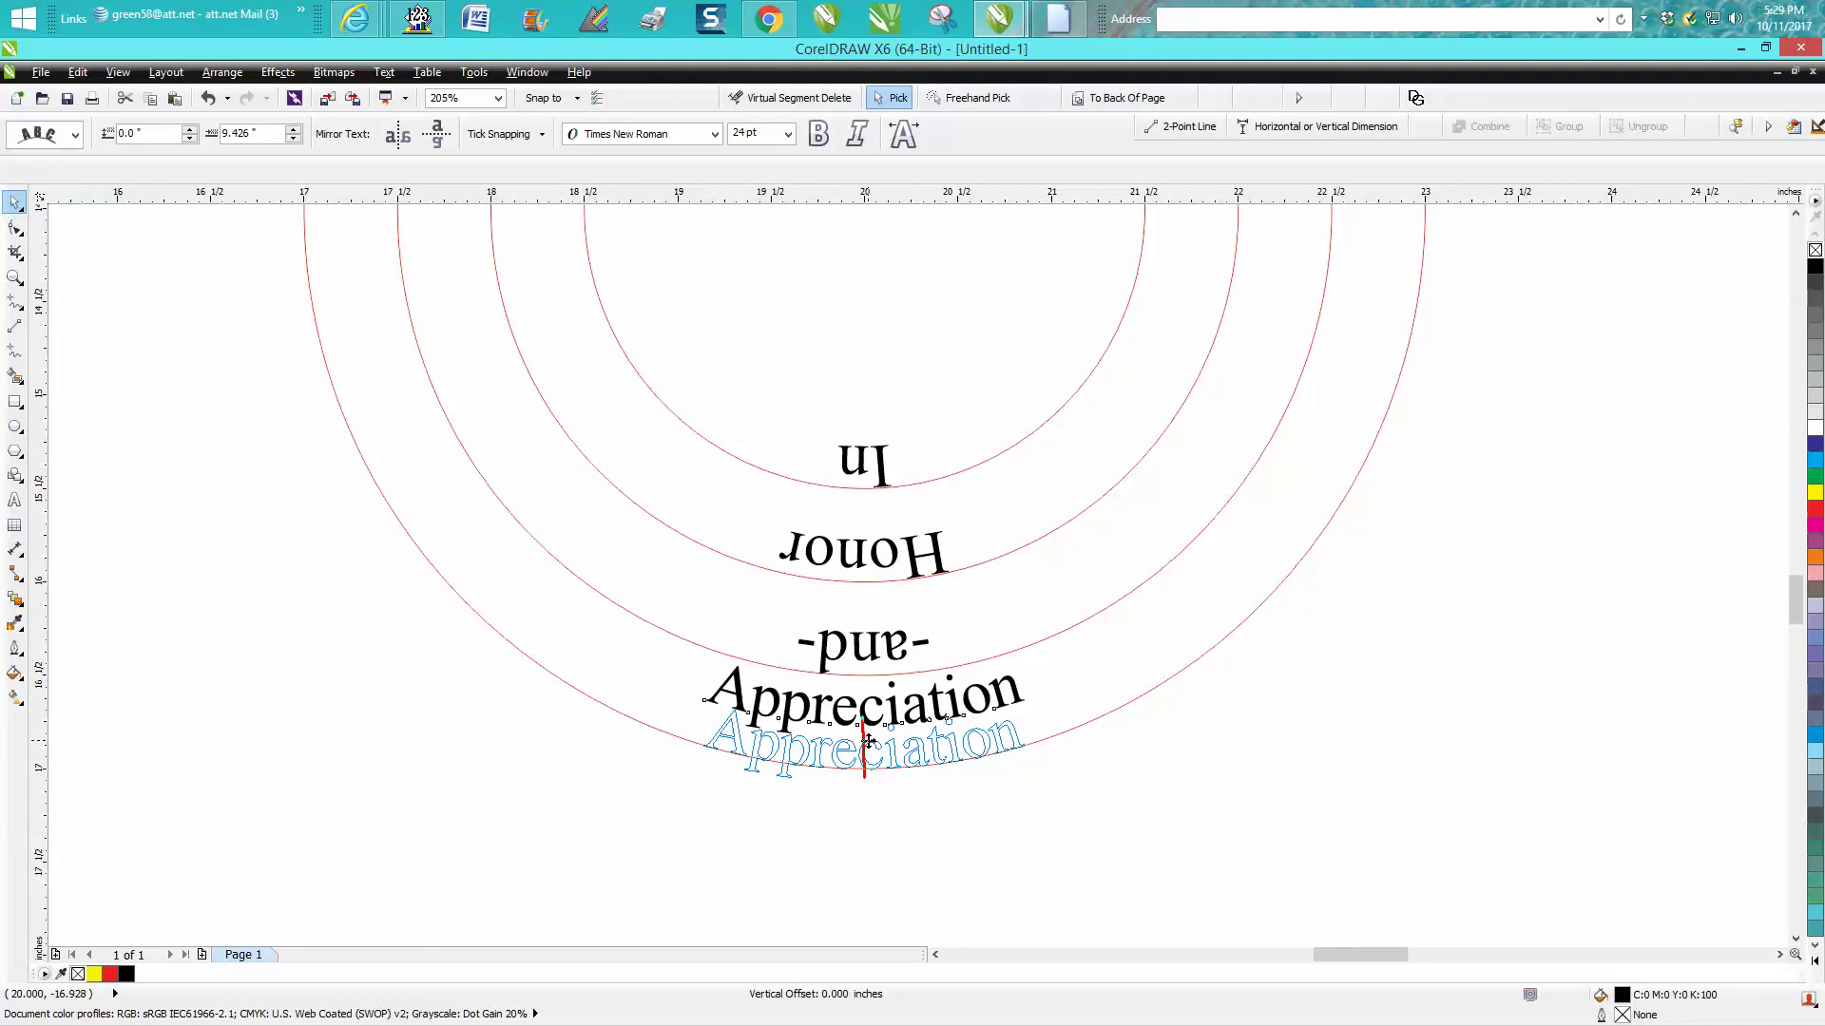
drag(869, 741, 872, 736)
click(916, 795)
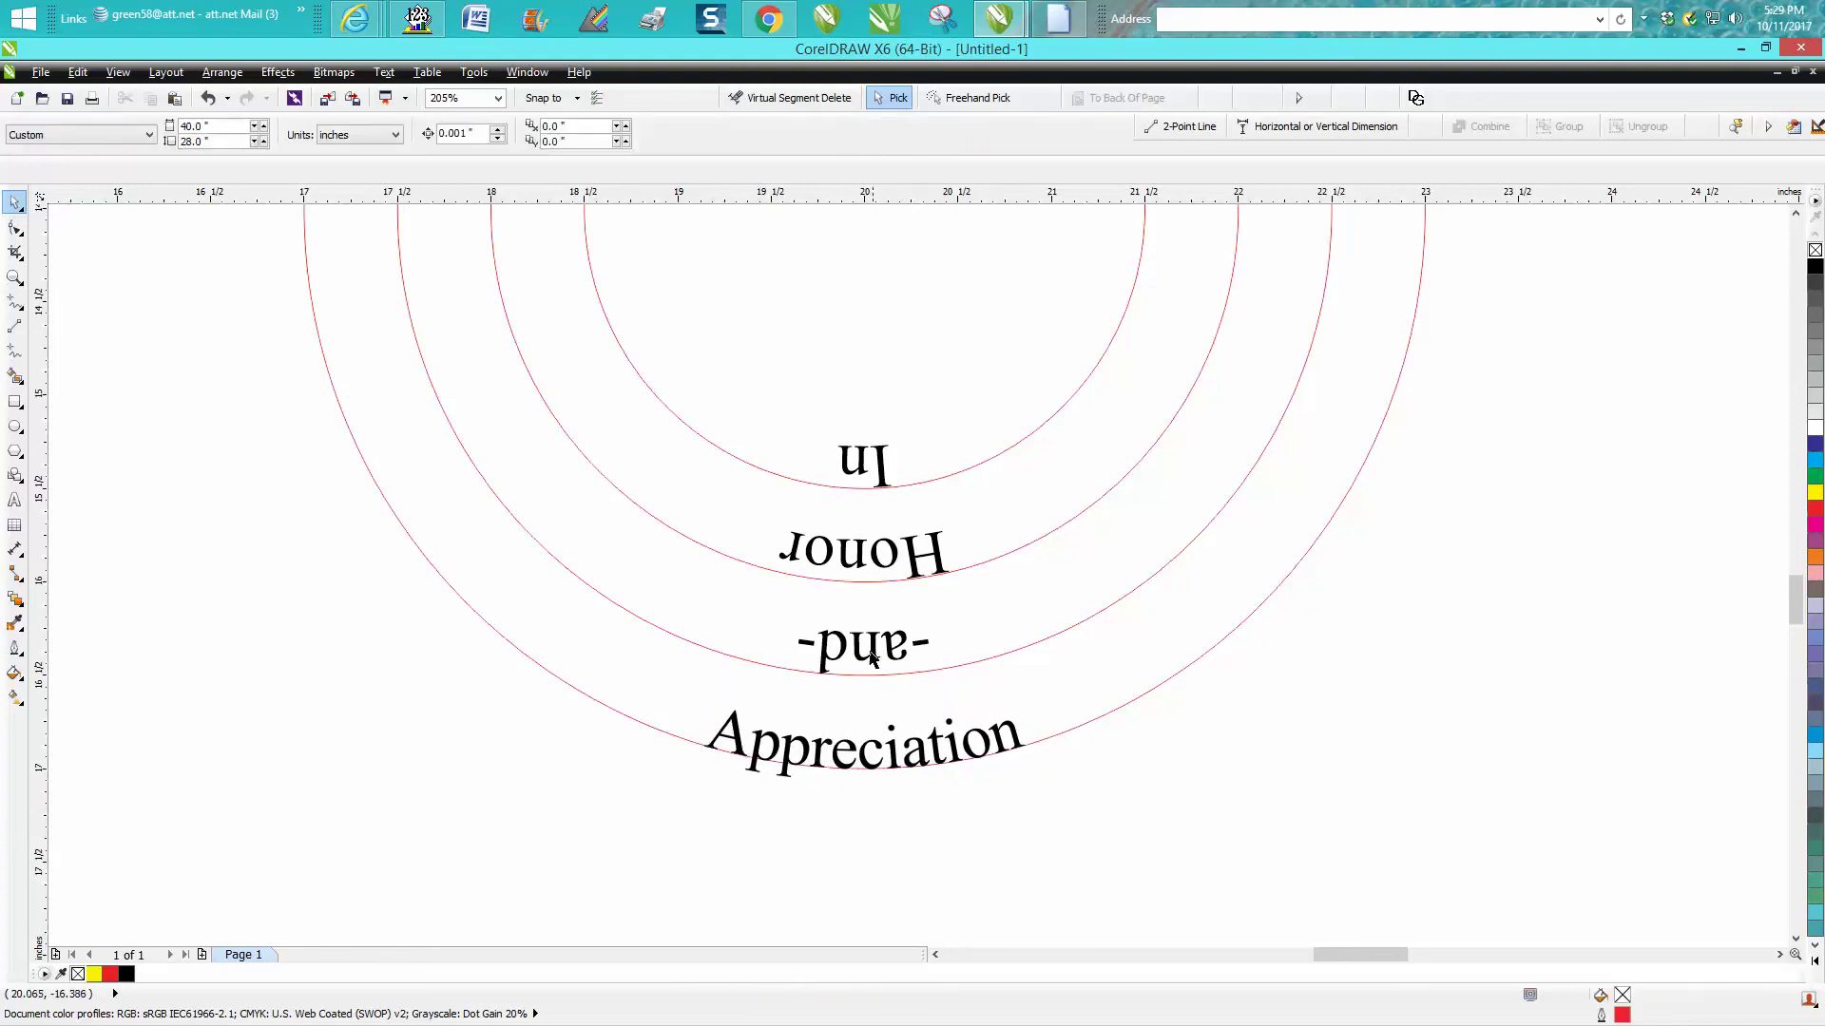
Step: Mirror -and- both ways so it reads upright and drag it down onto the third circle
click(839, 614)
click(436, 867)
click(822, 668)
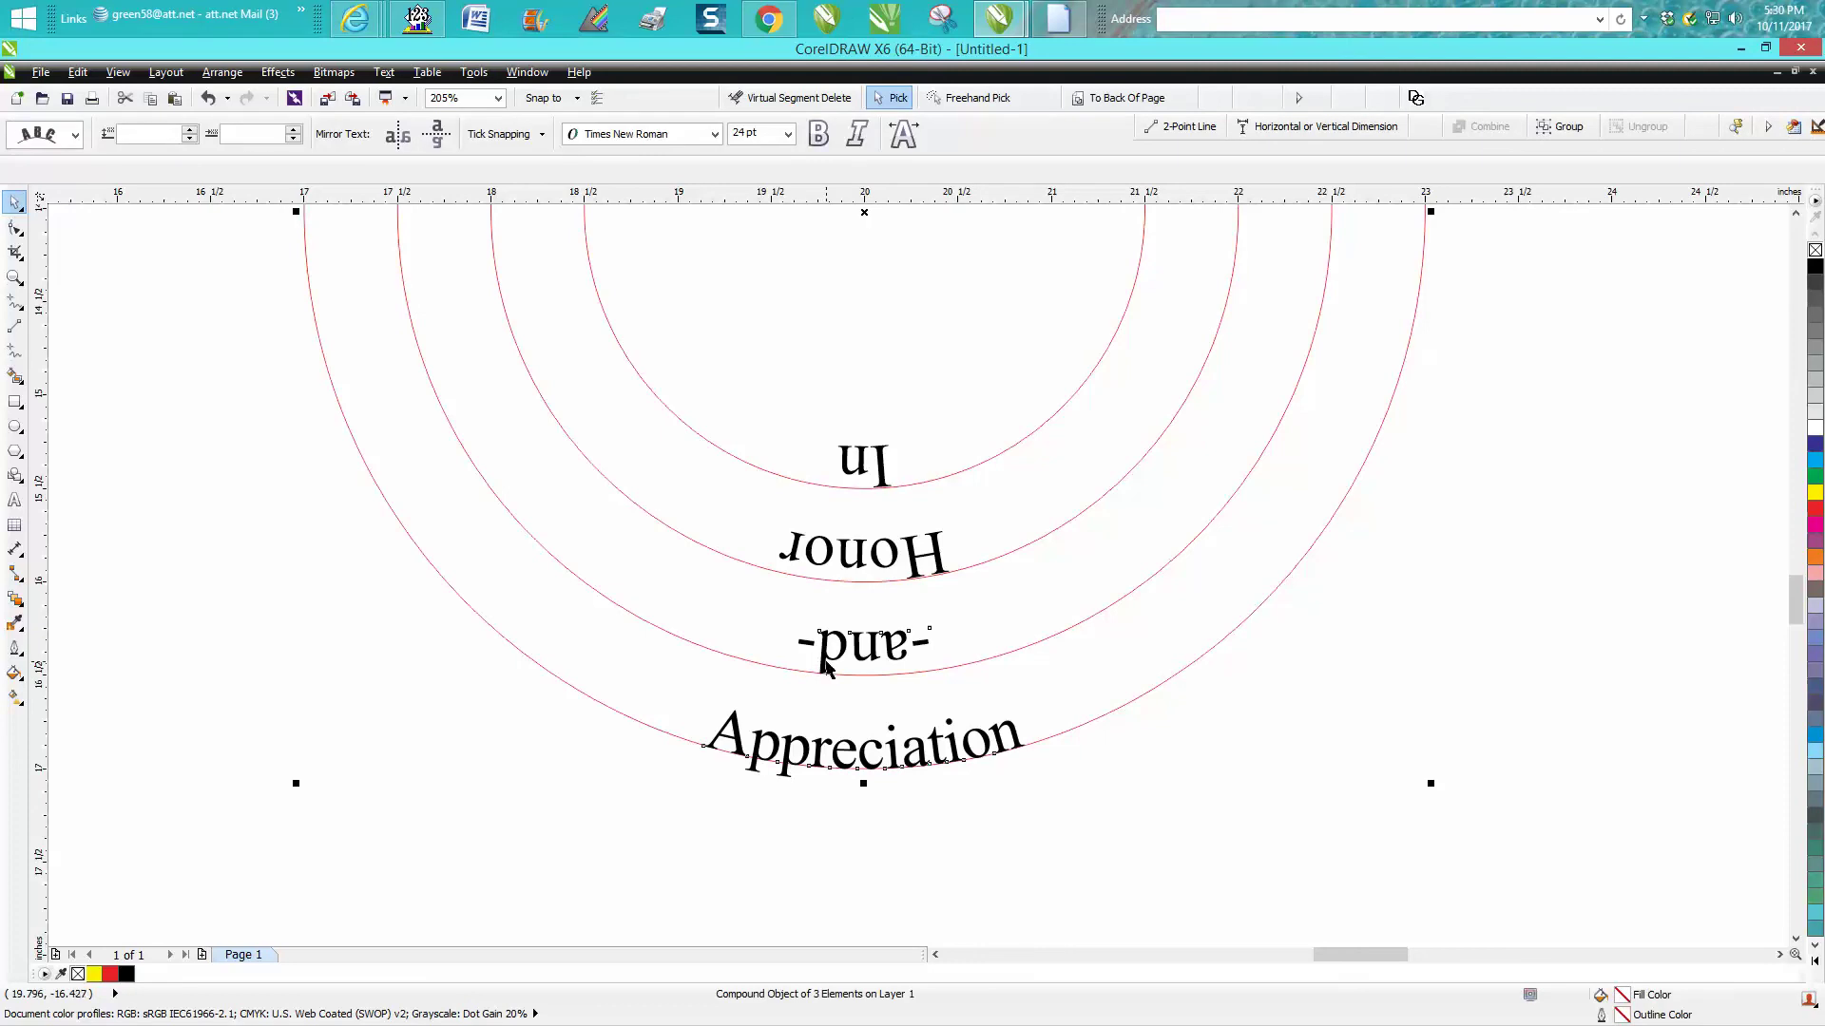
ctrl+click(825, 667)
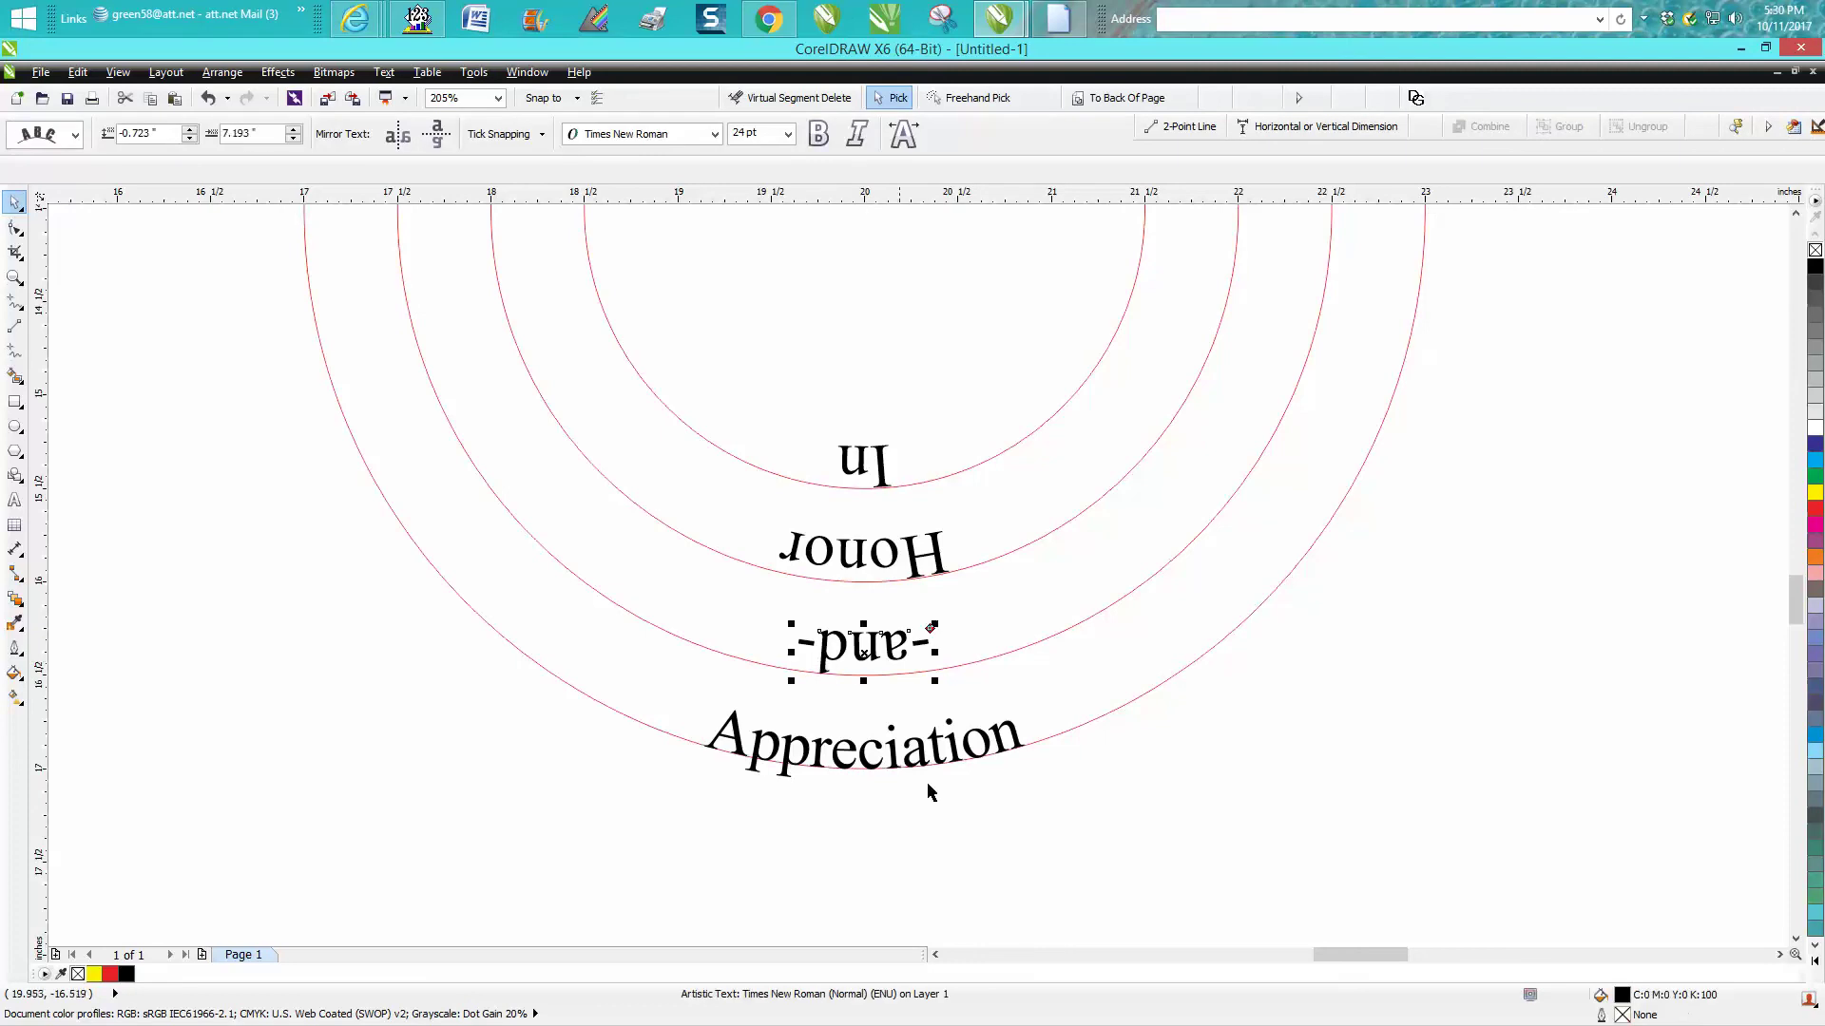
click(397, 136)
click(437, 133)
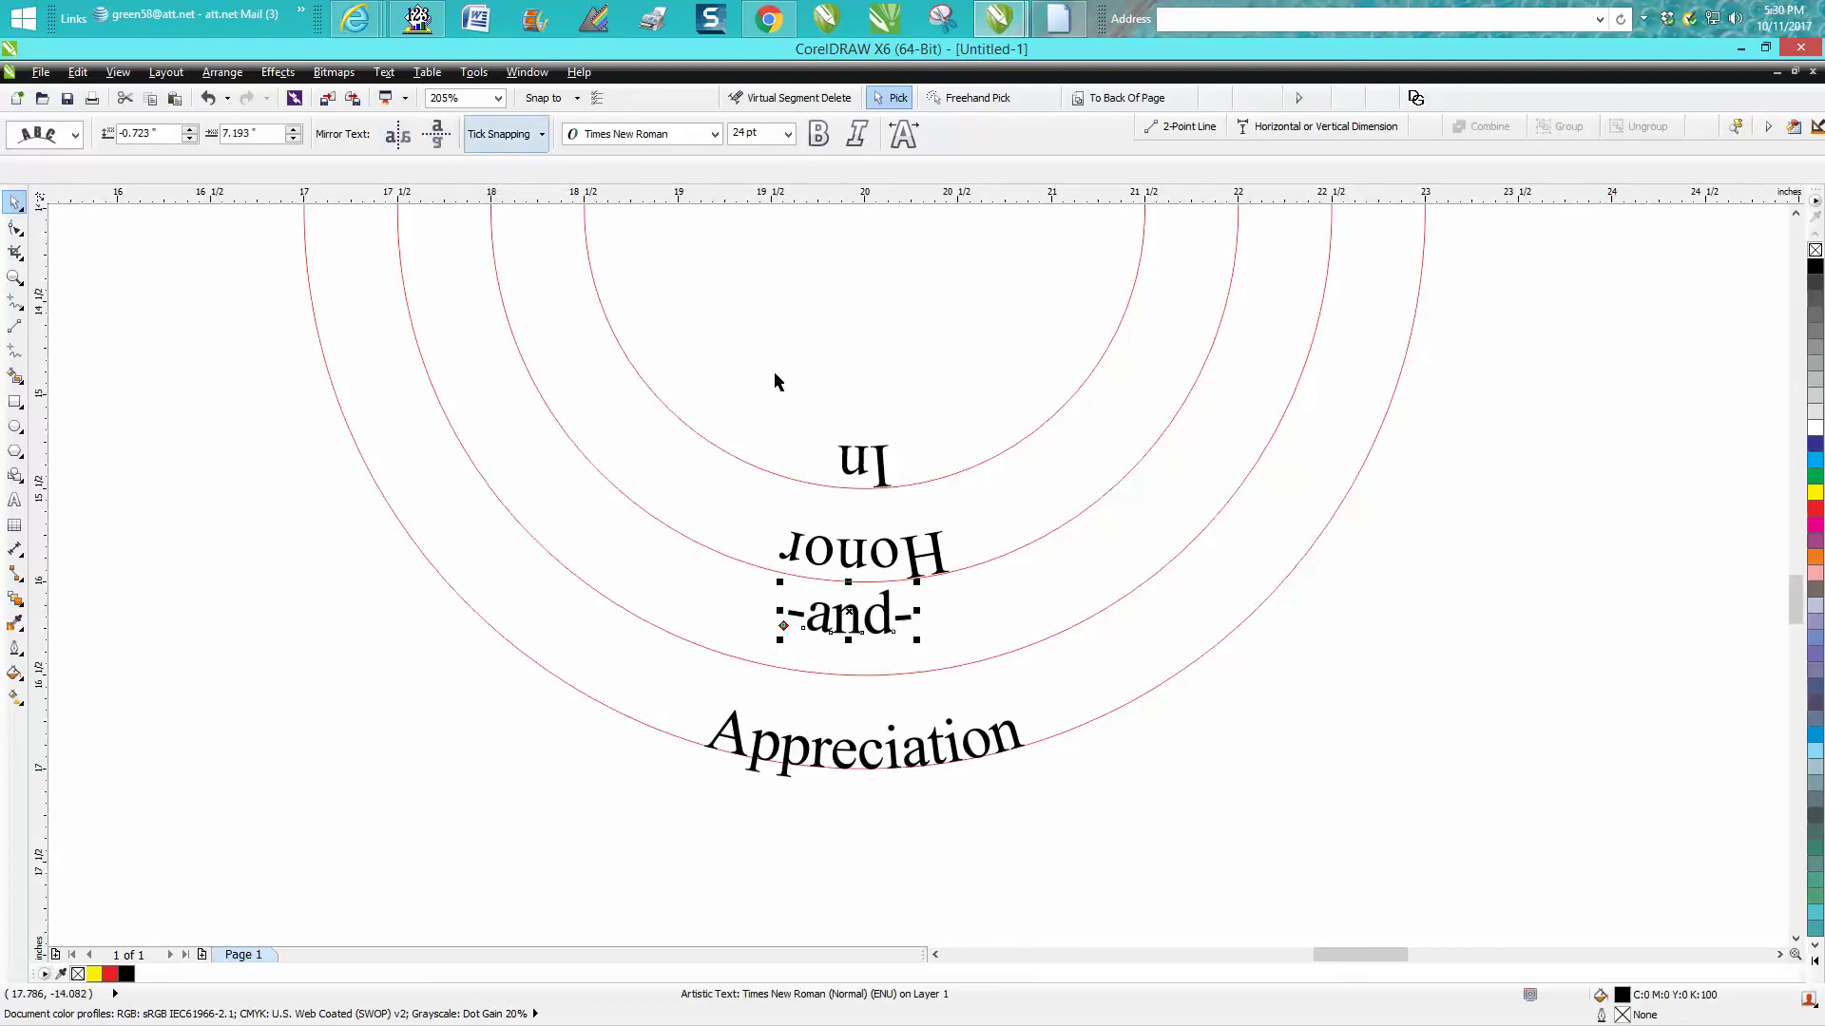
drag(853, 618, 861, 659)
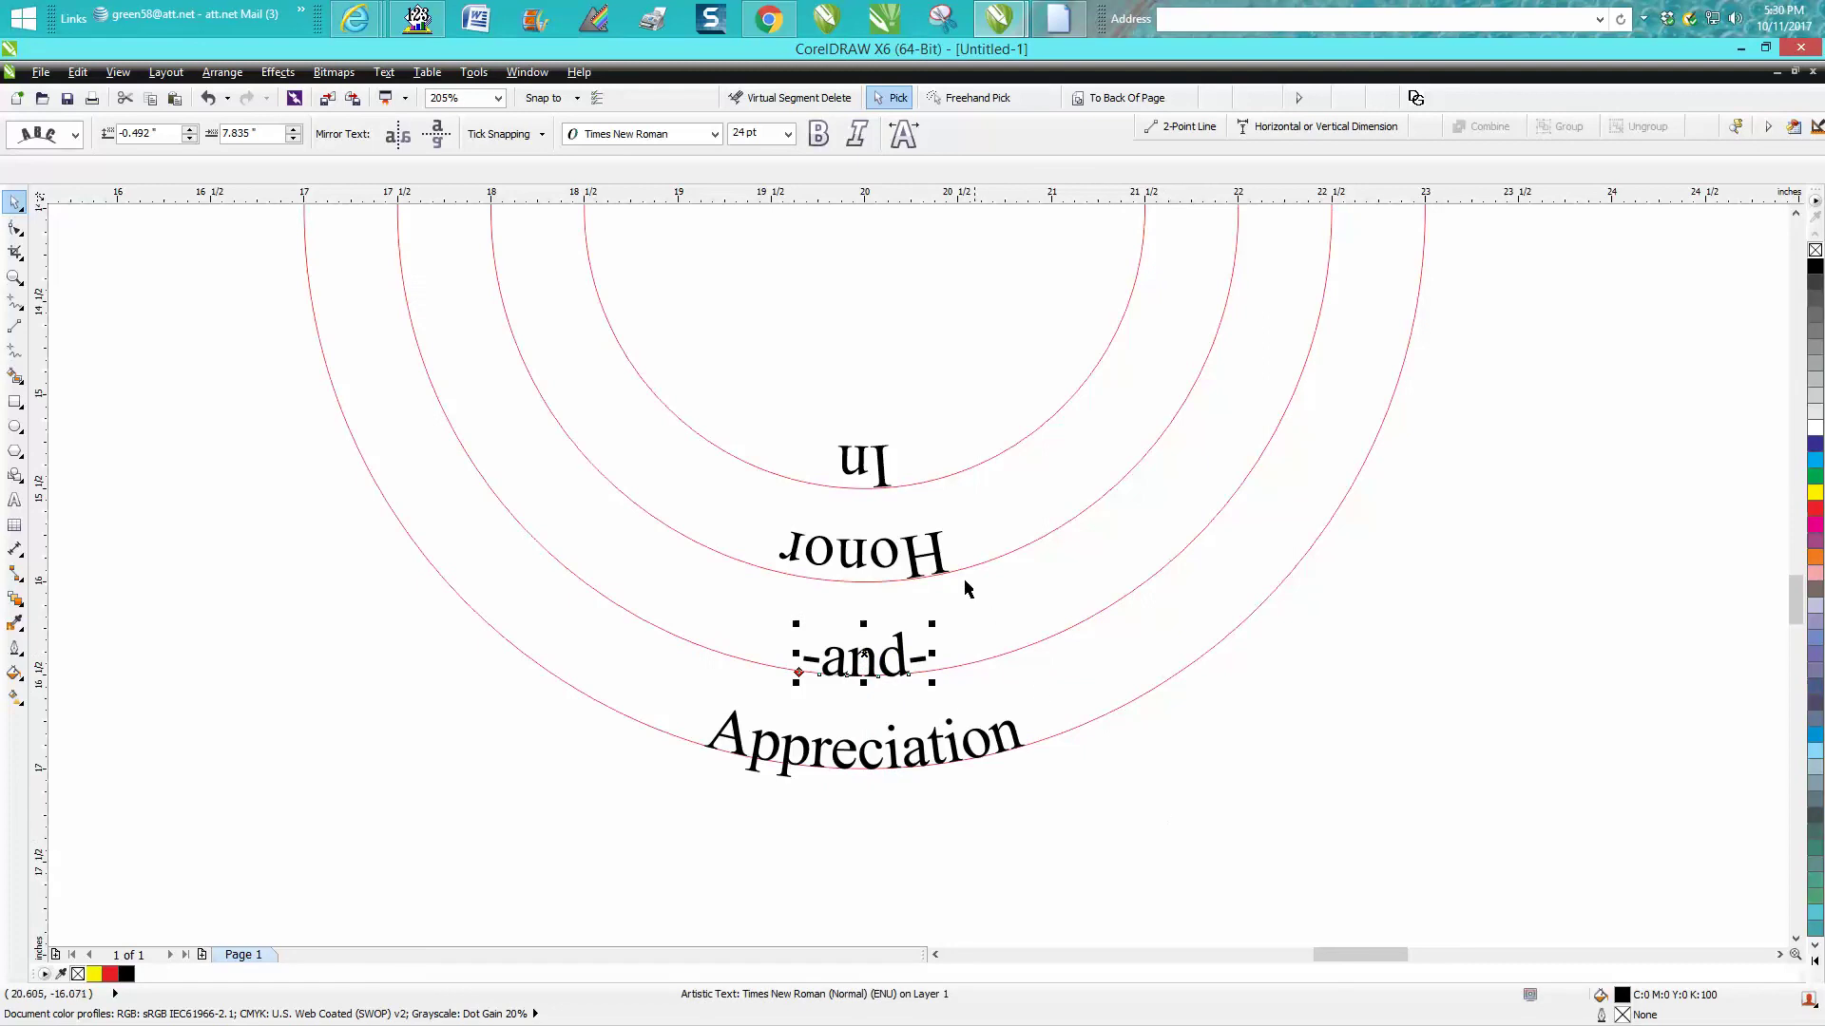
Step: Mirror Honor horizontally and vertically so it reads upright and drag it down onto the second circle
click(938, 561)
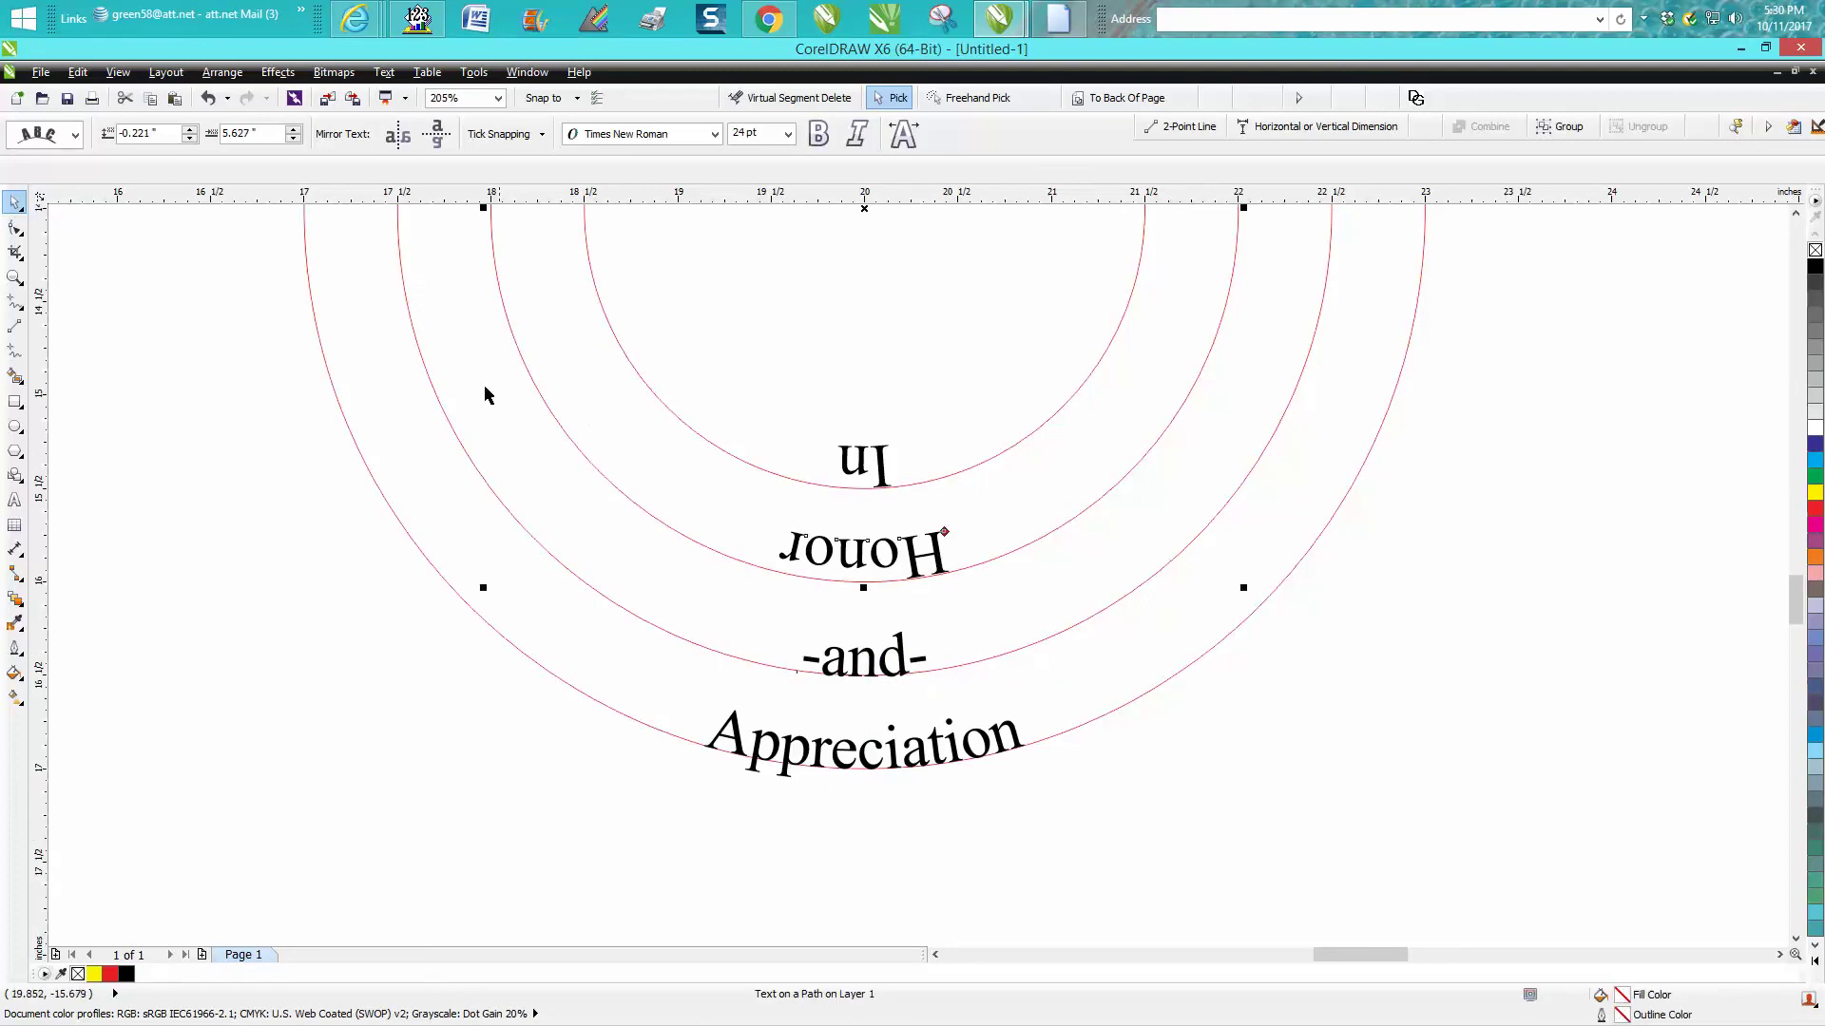
ctrl+click(793, 551)
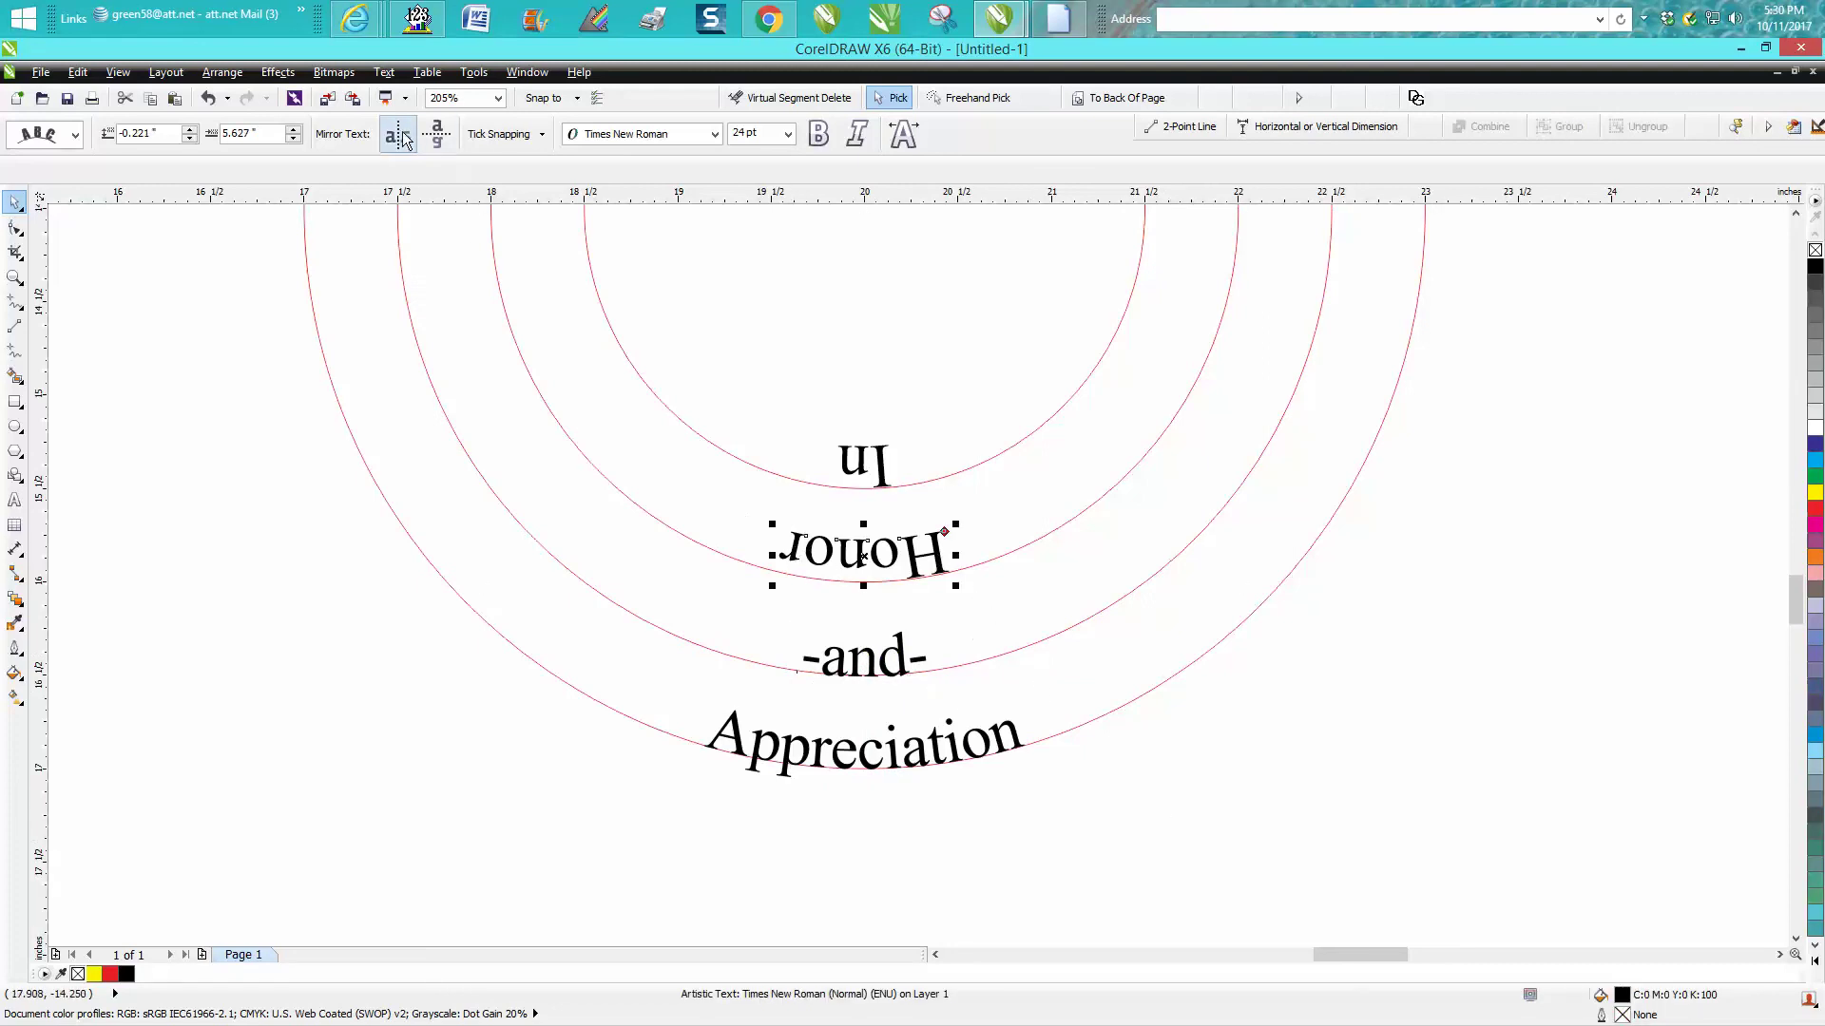
click(450, 137)
click(439, 135)
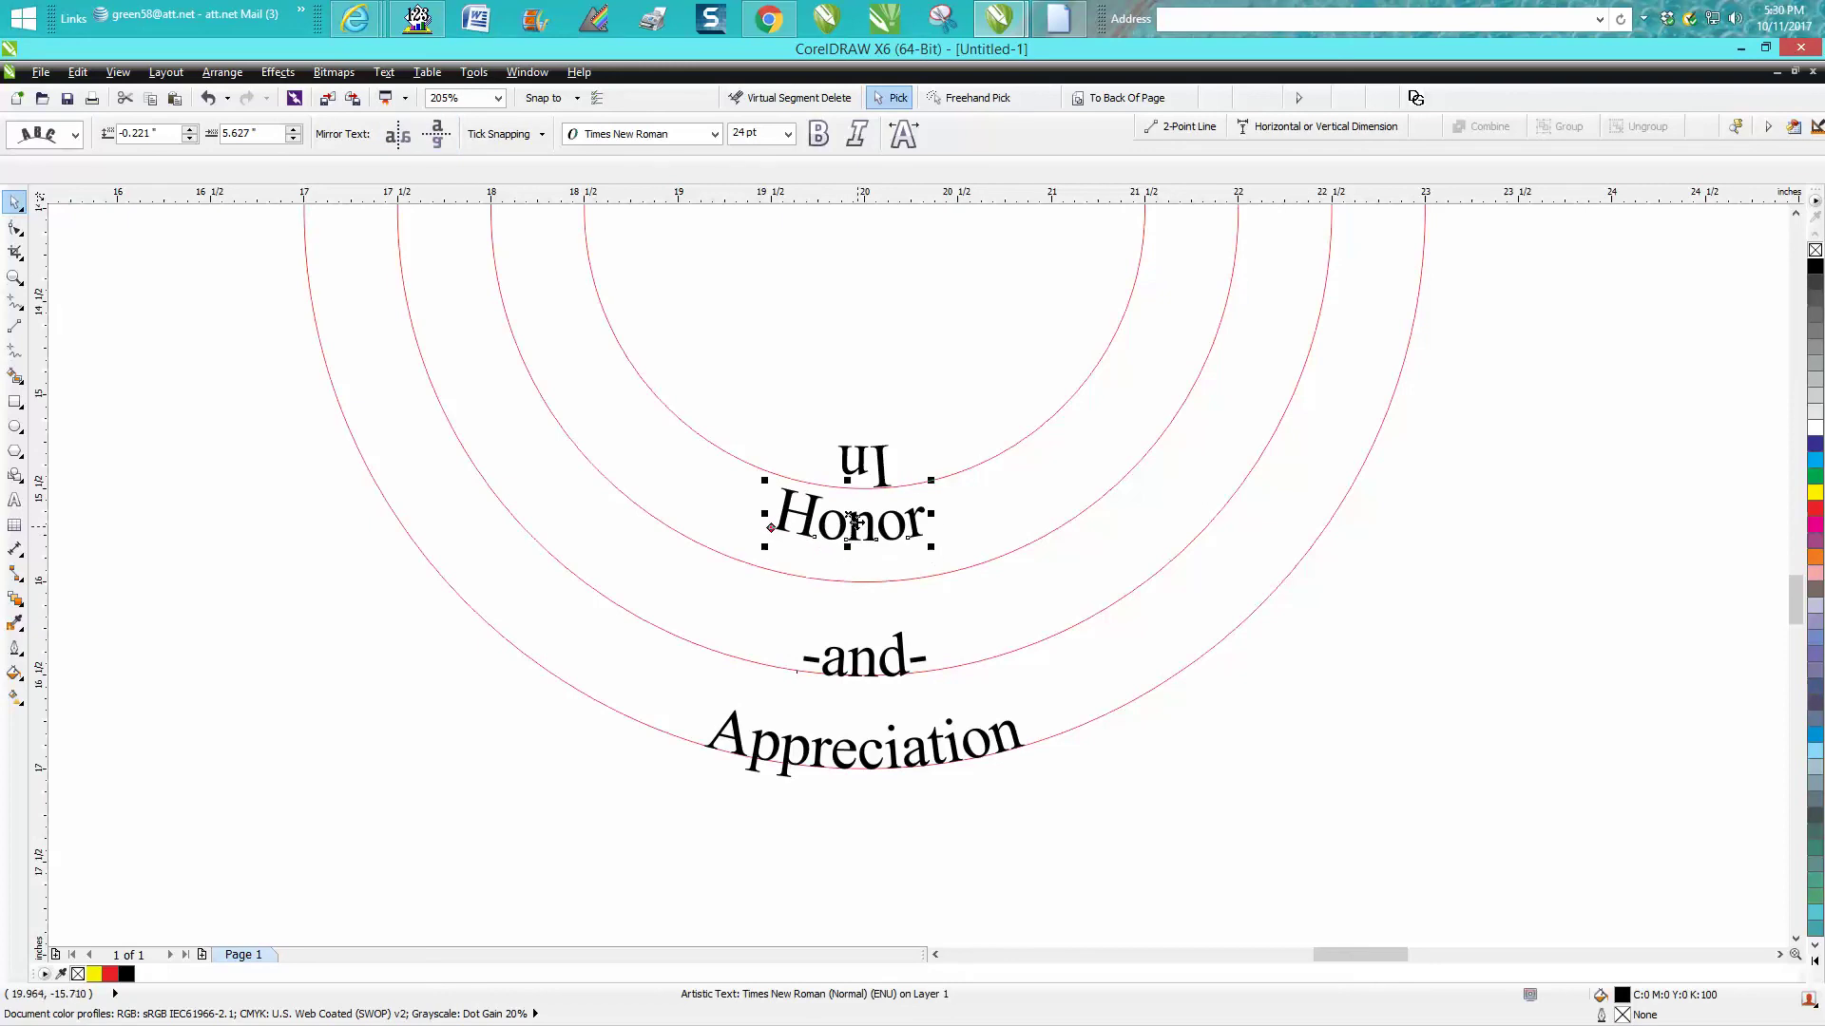
drag(854, 530, 866, 571)
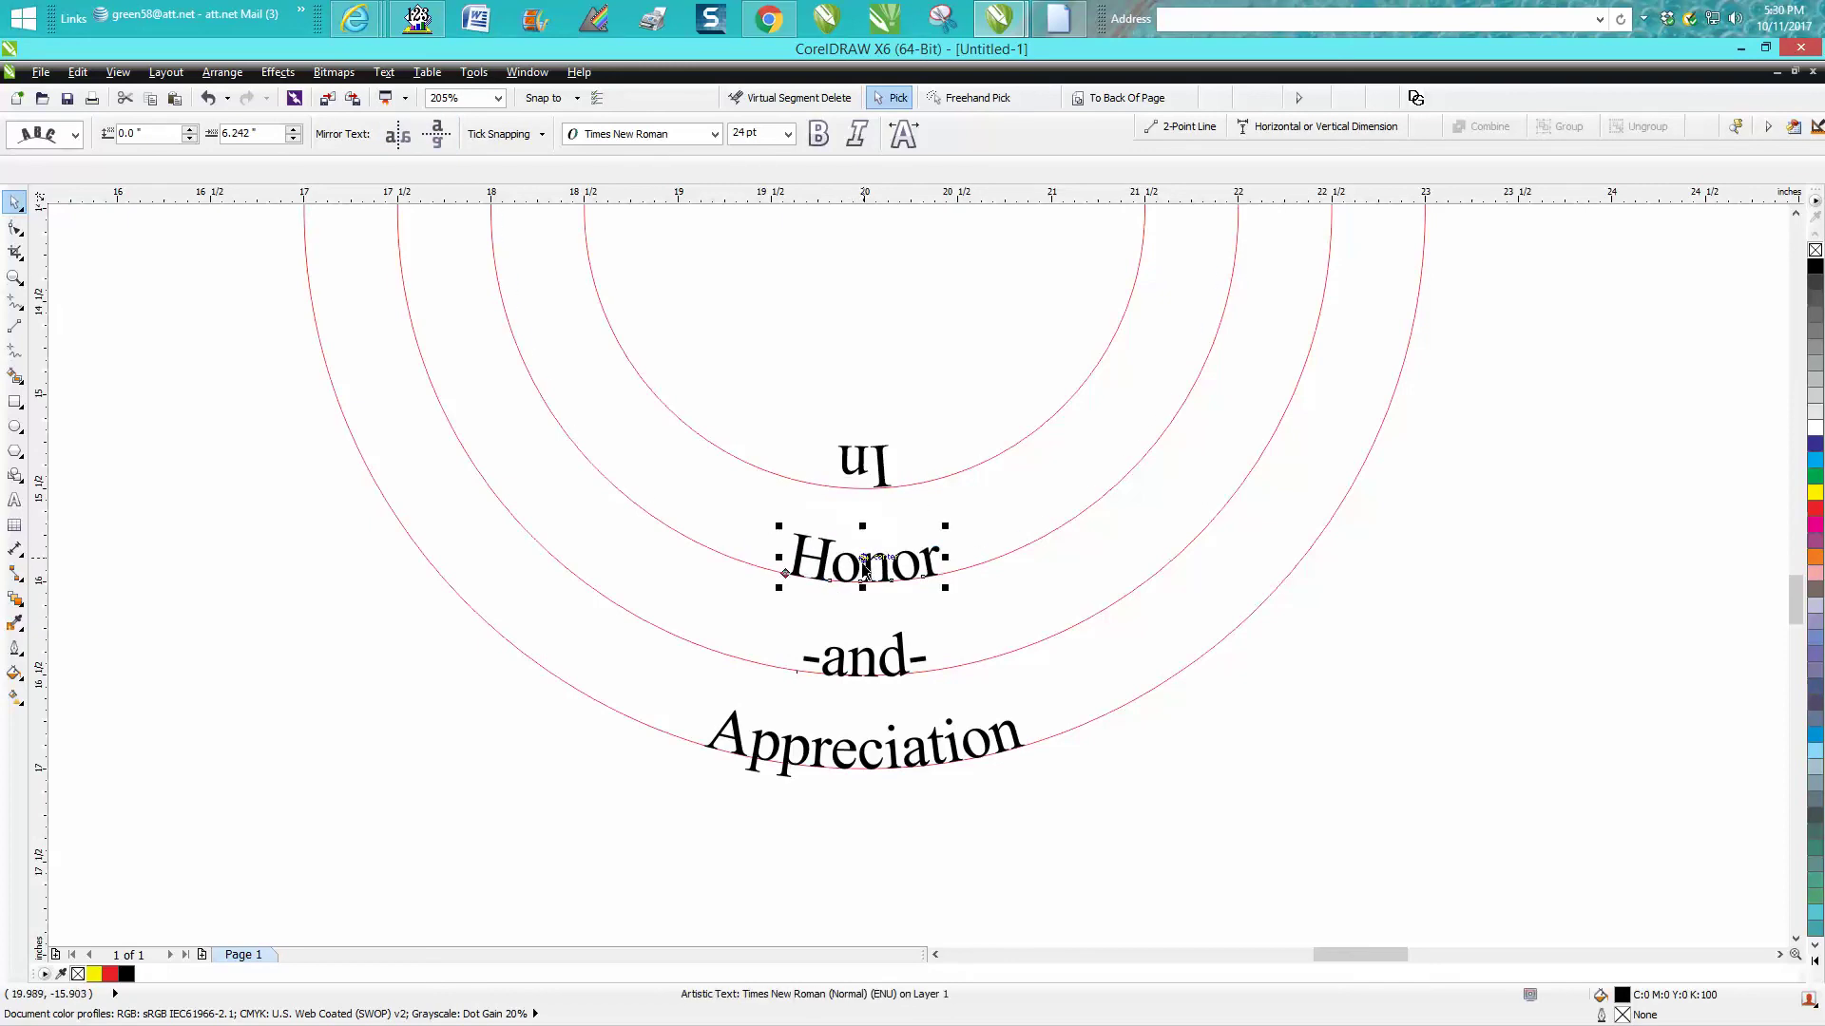
click(882, 488)
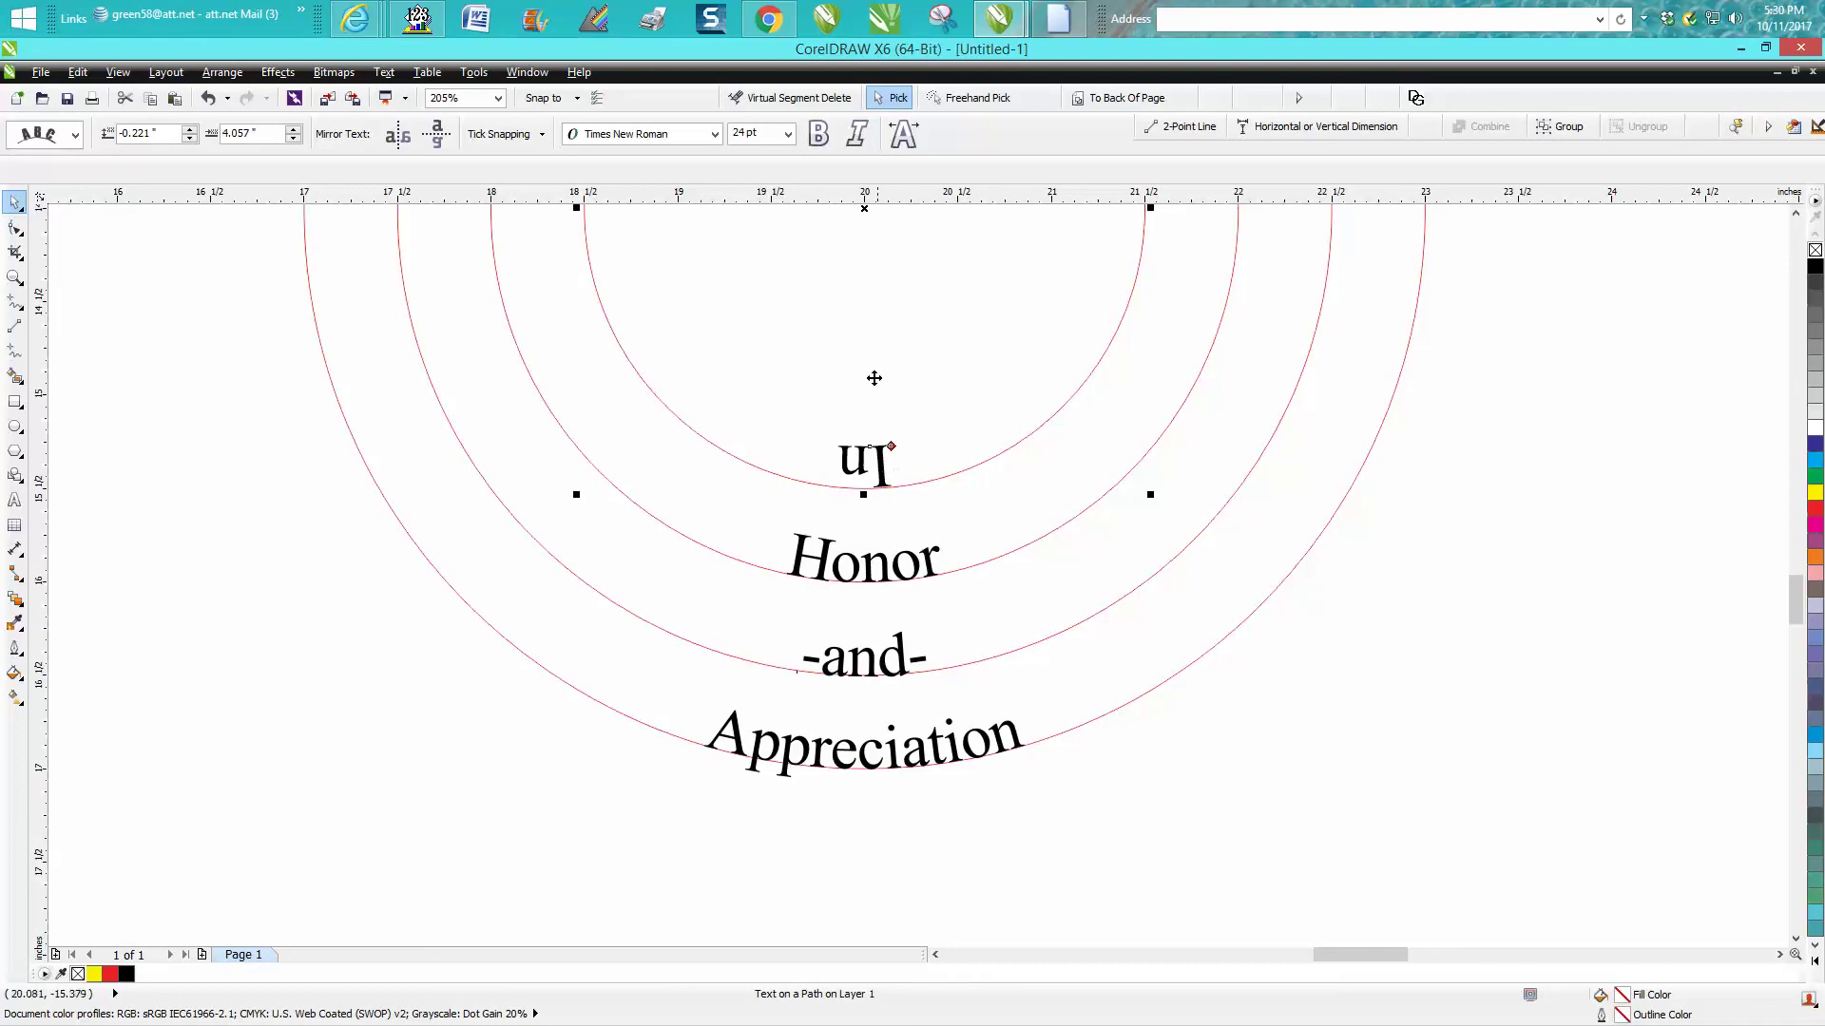
Step: Select the word In by itself on the inner circle path
click(884, 466)
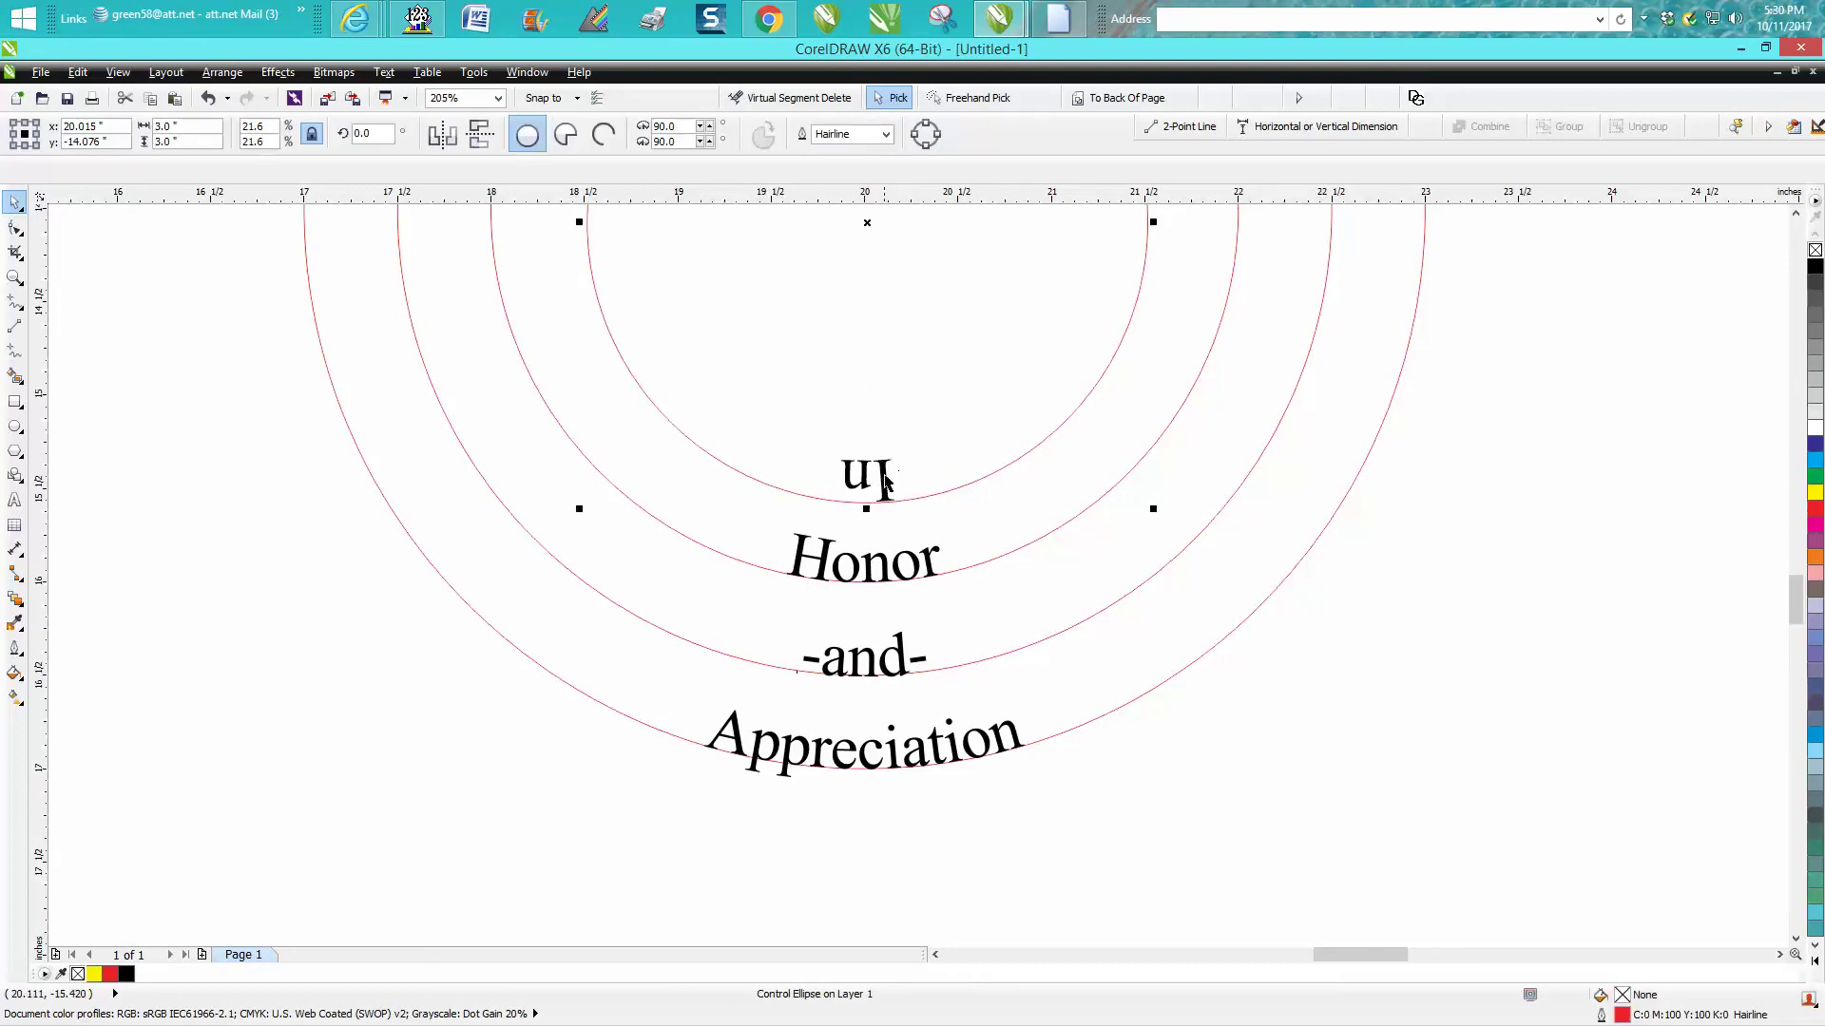
click(884, 480)
click(864, 518)
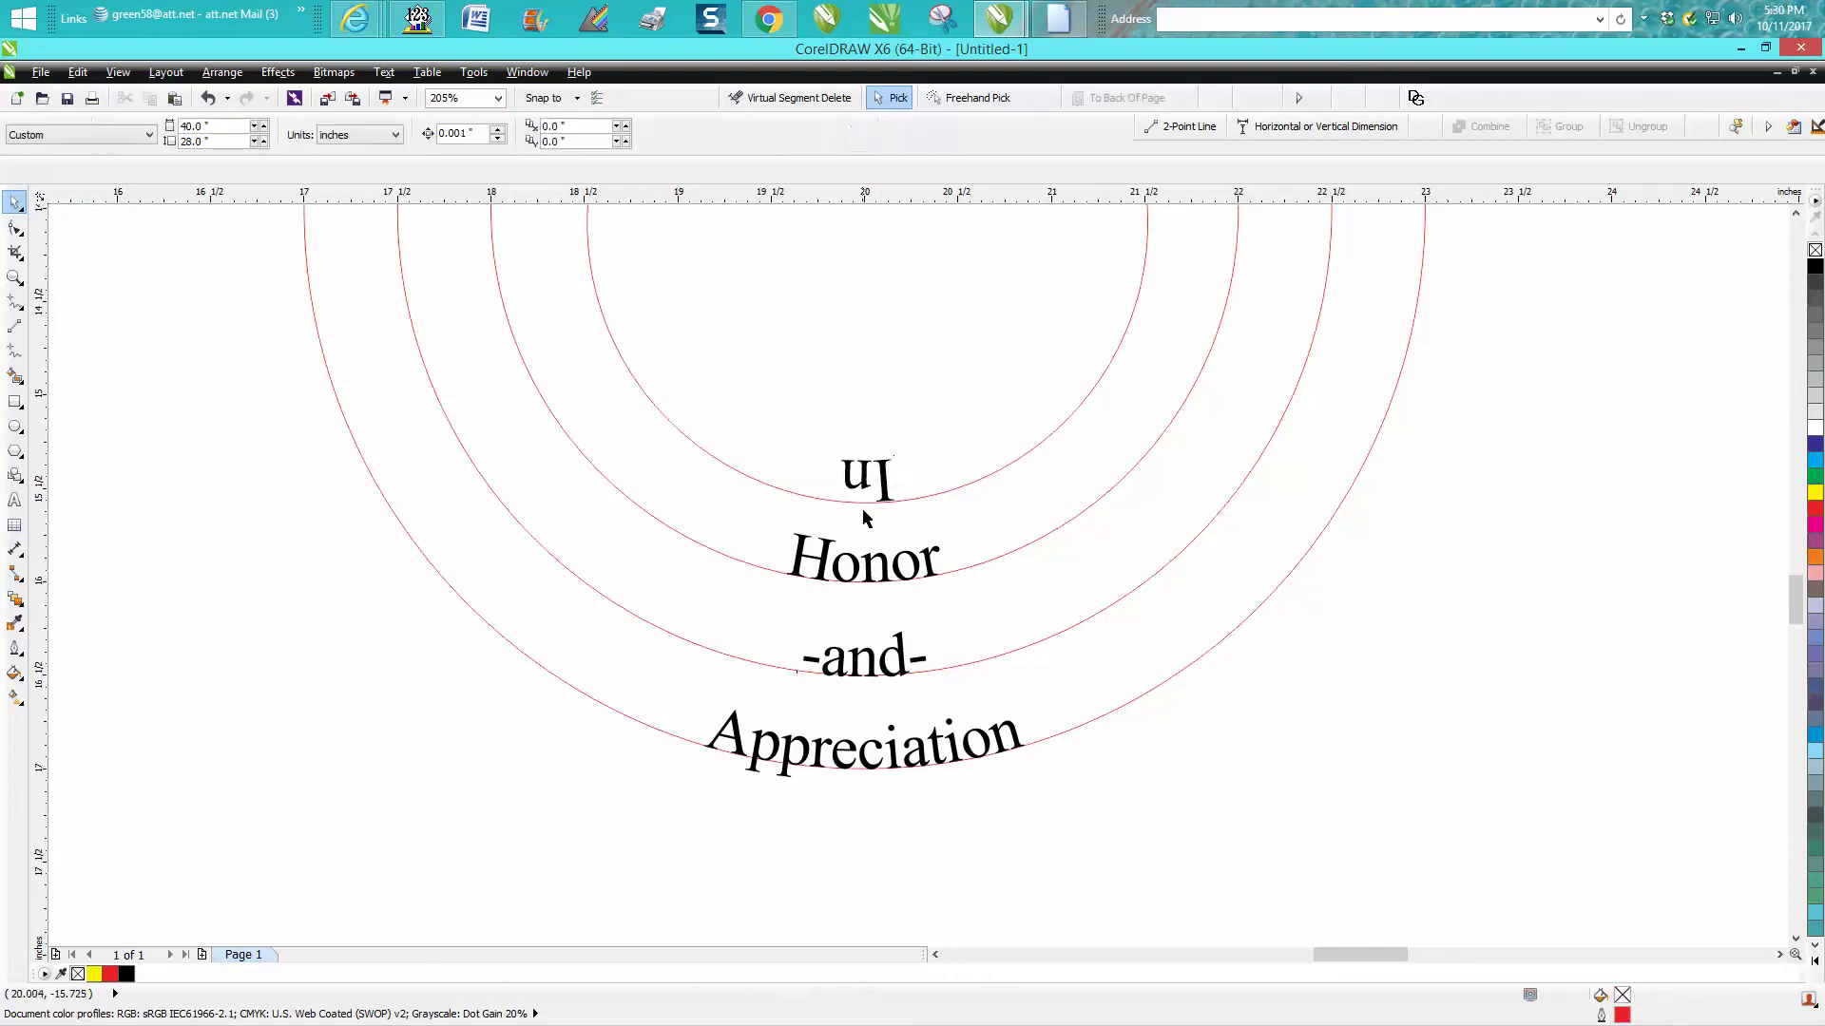
click(865, 485)
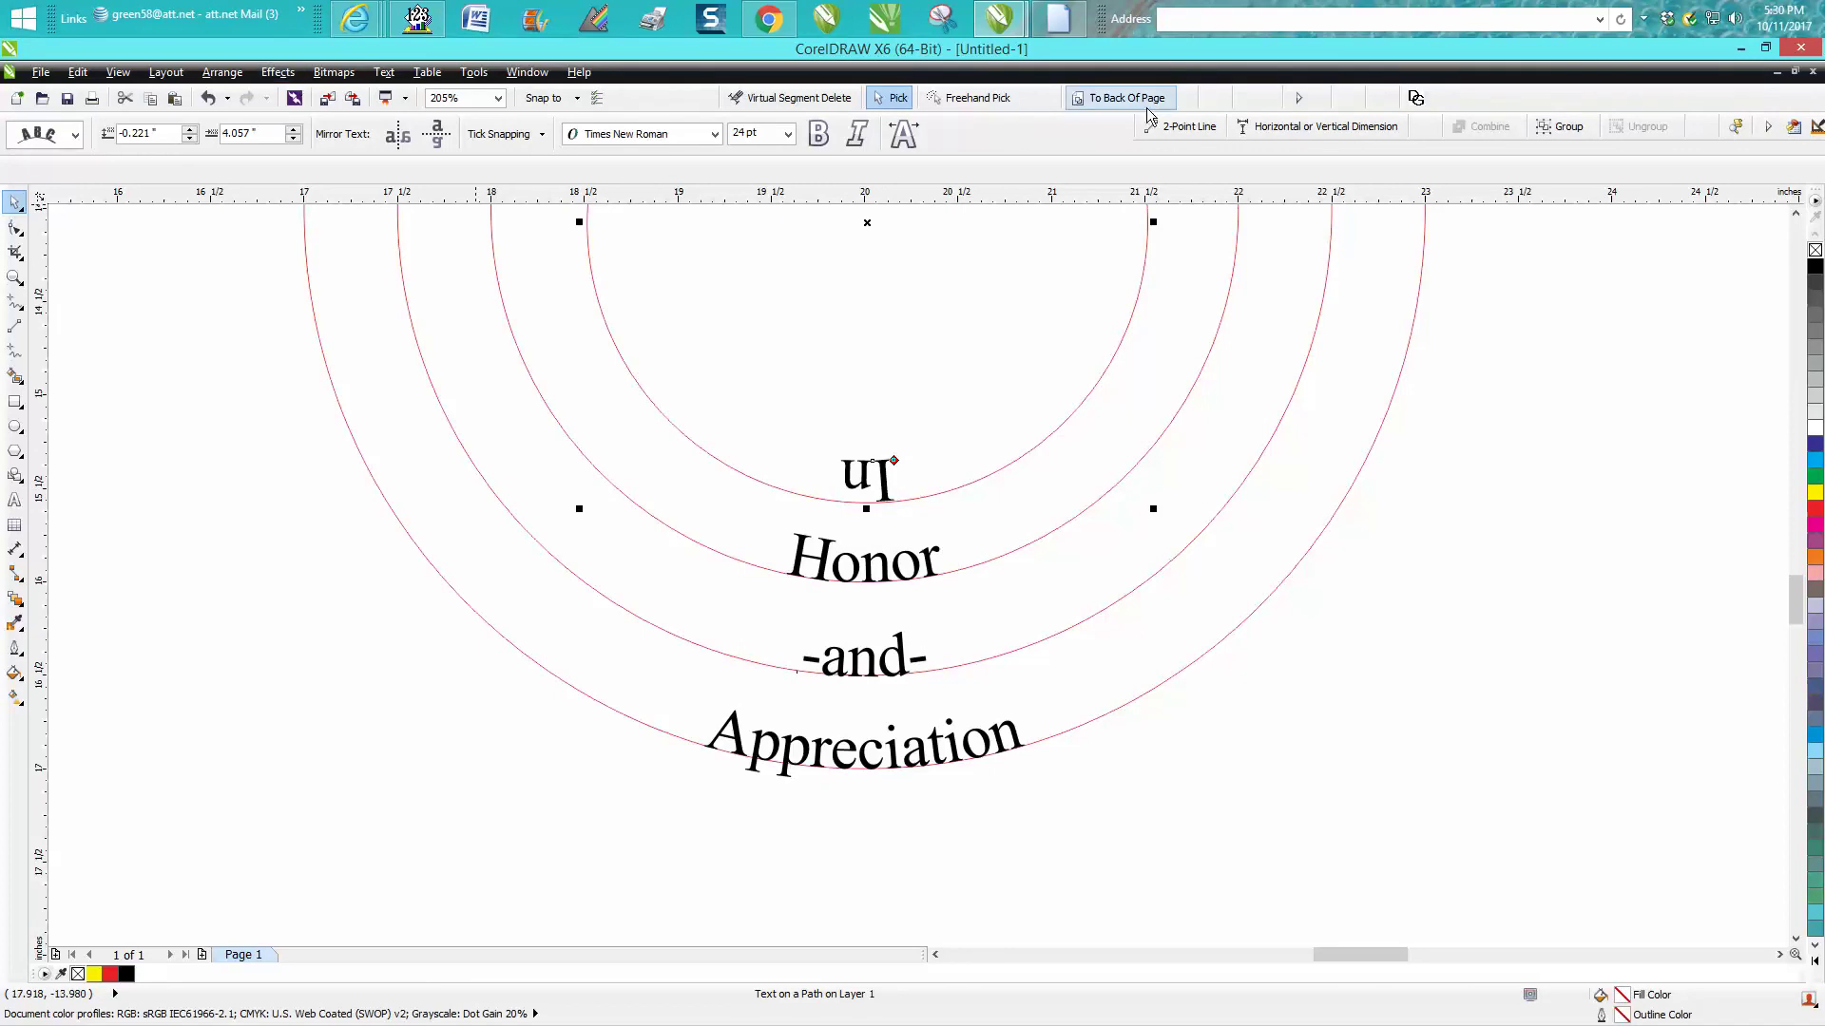
click(929, 494)
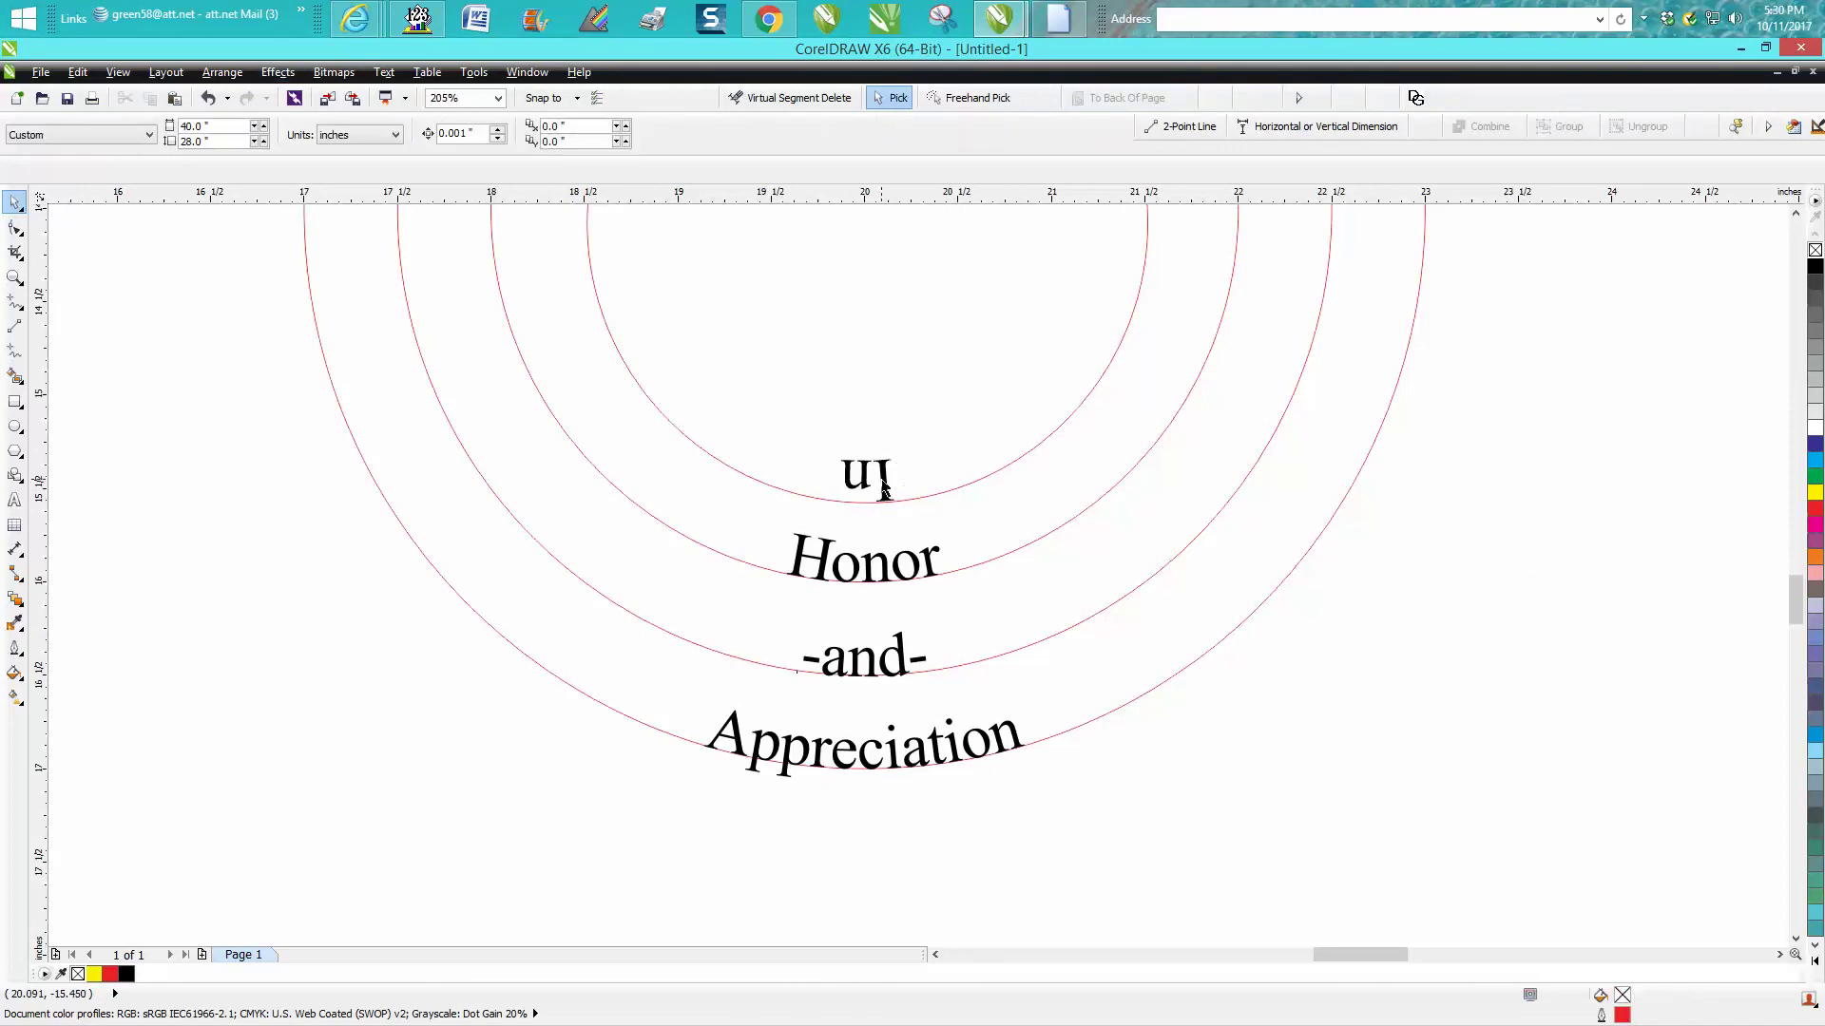
click(885, 483)
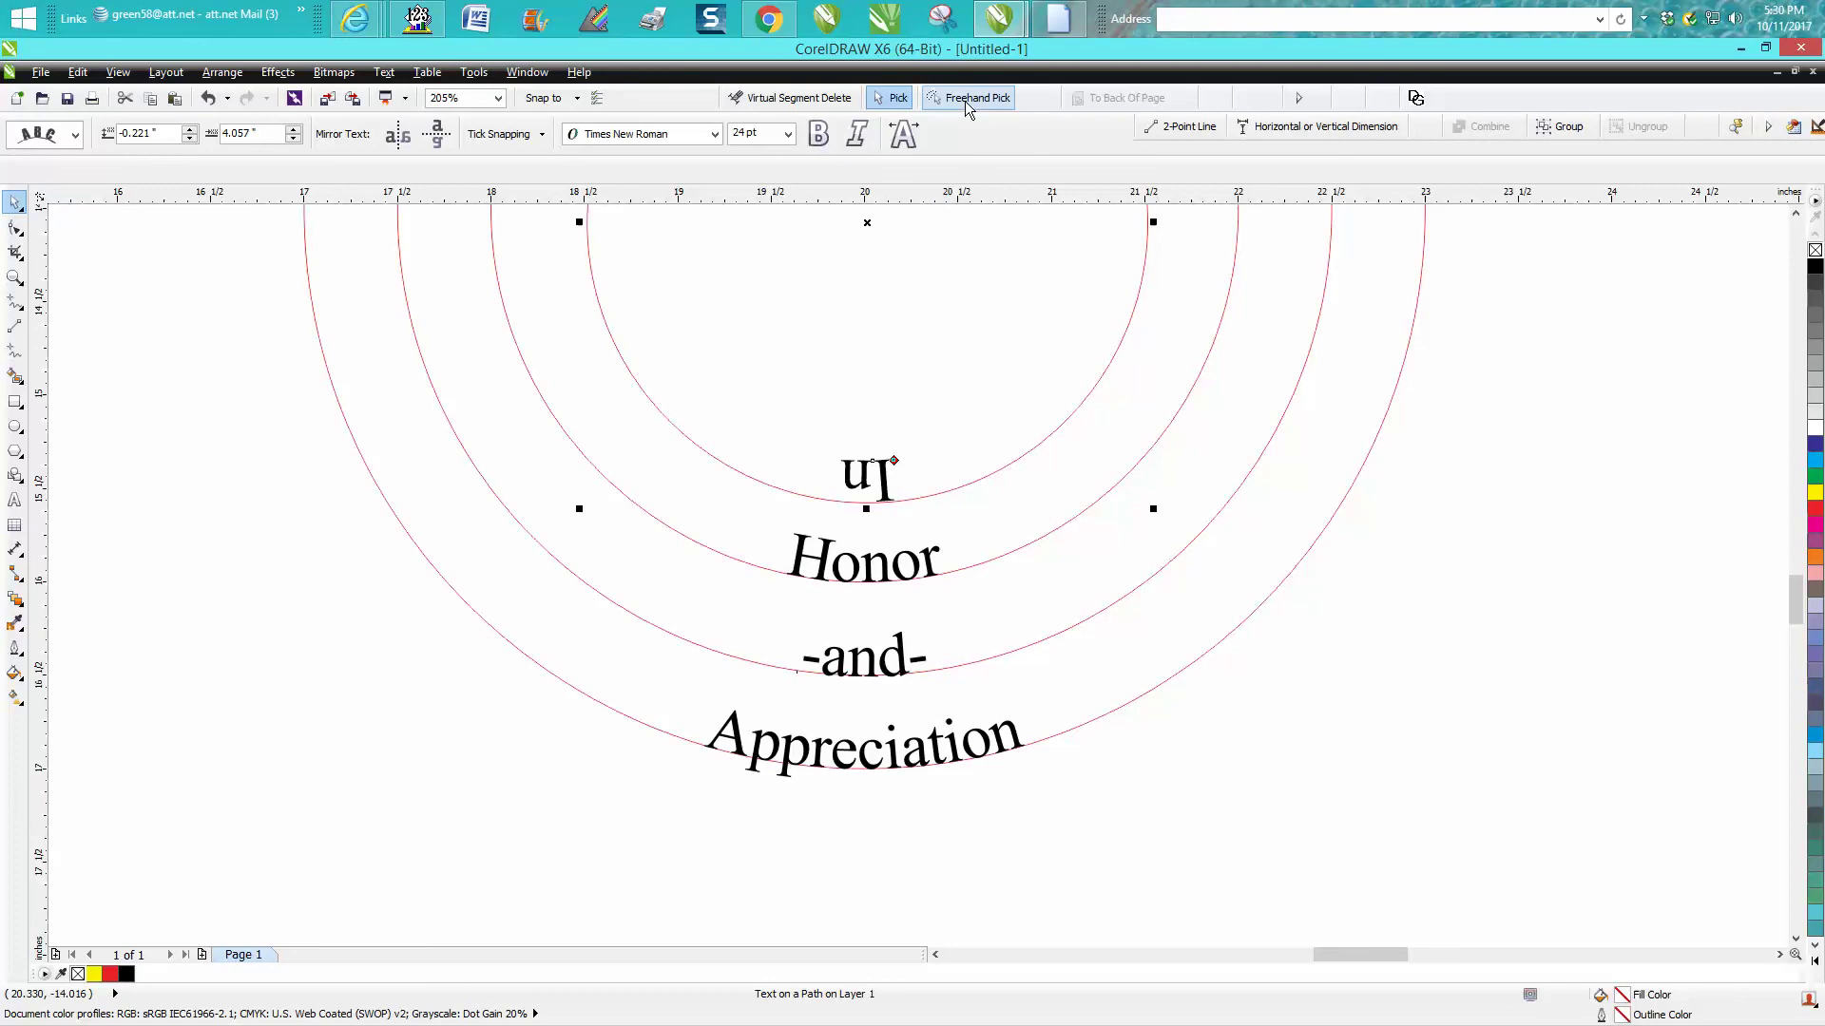
key(Tab)
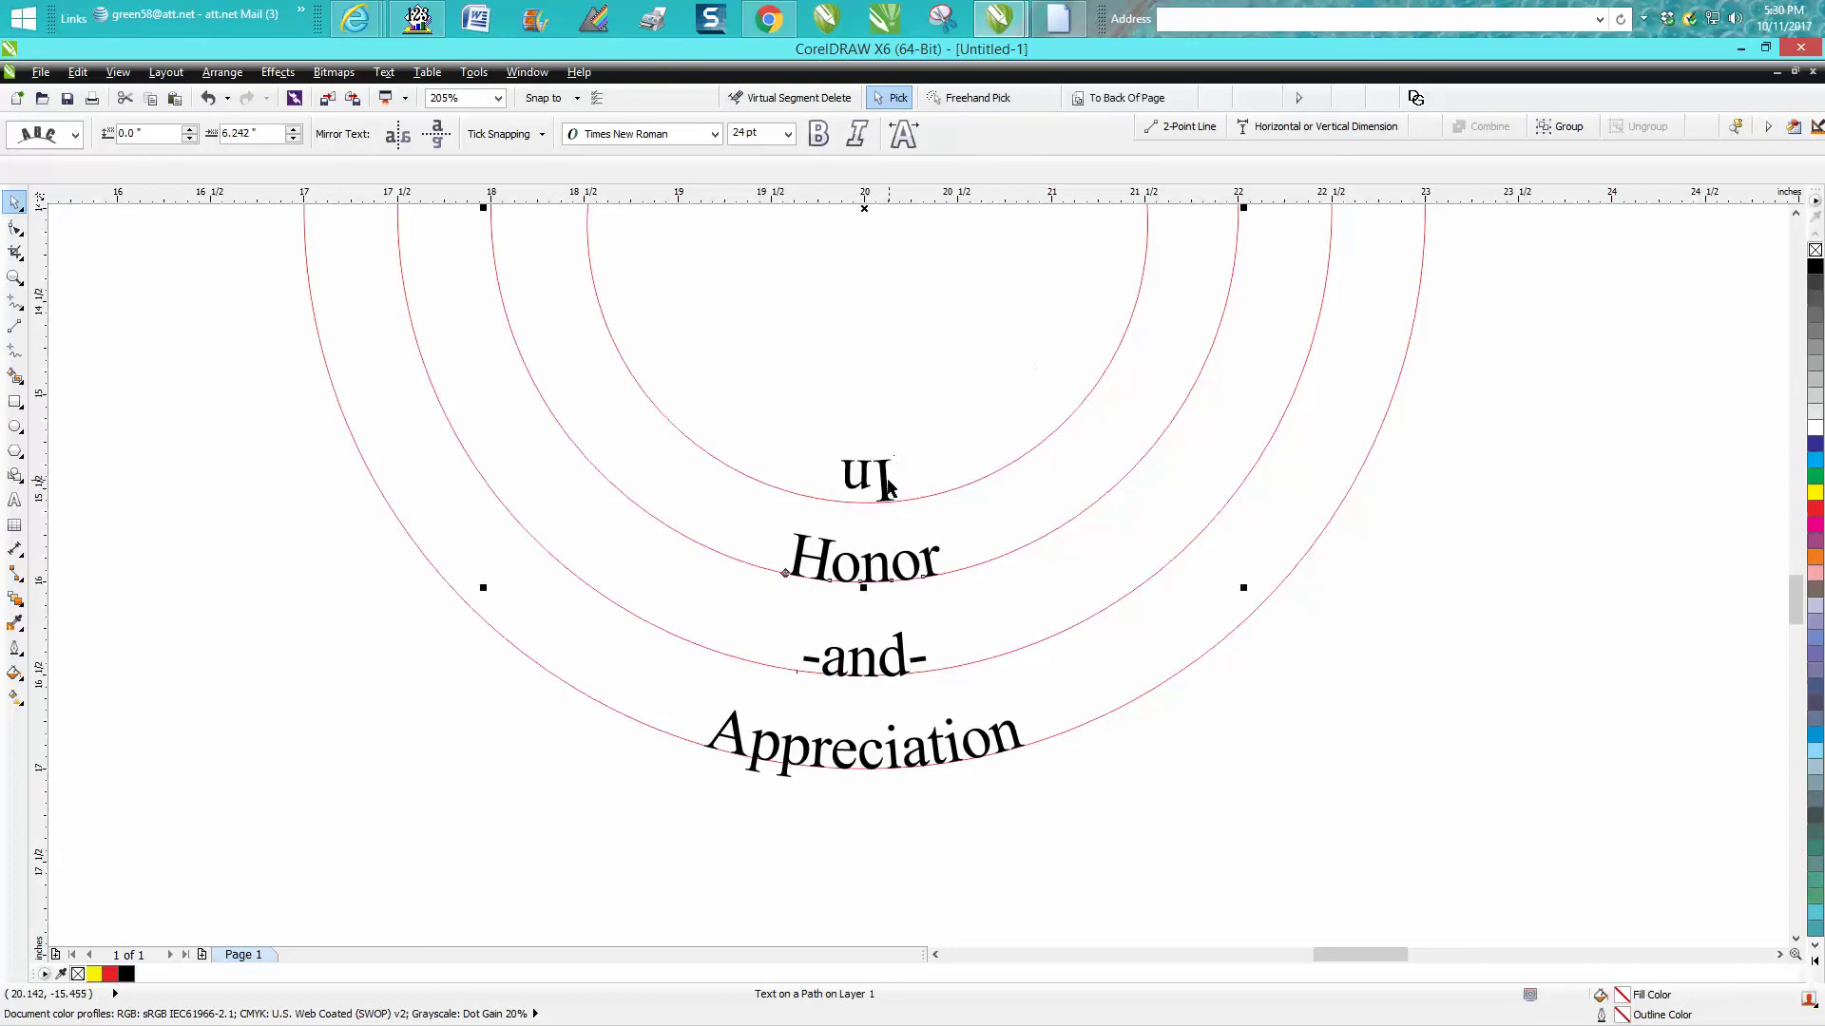
click(886, 483)
Step: Mirror In horizontally and vertically and drag it back upright onto the inner arc
drag(893, 462, 929, 435)
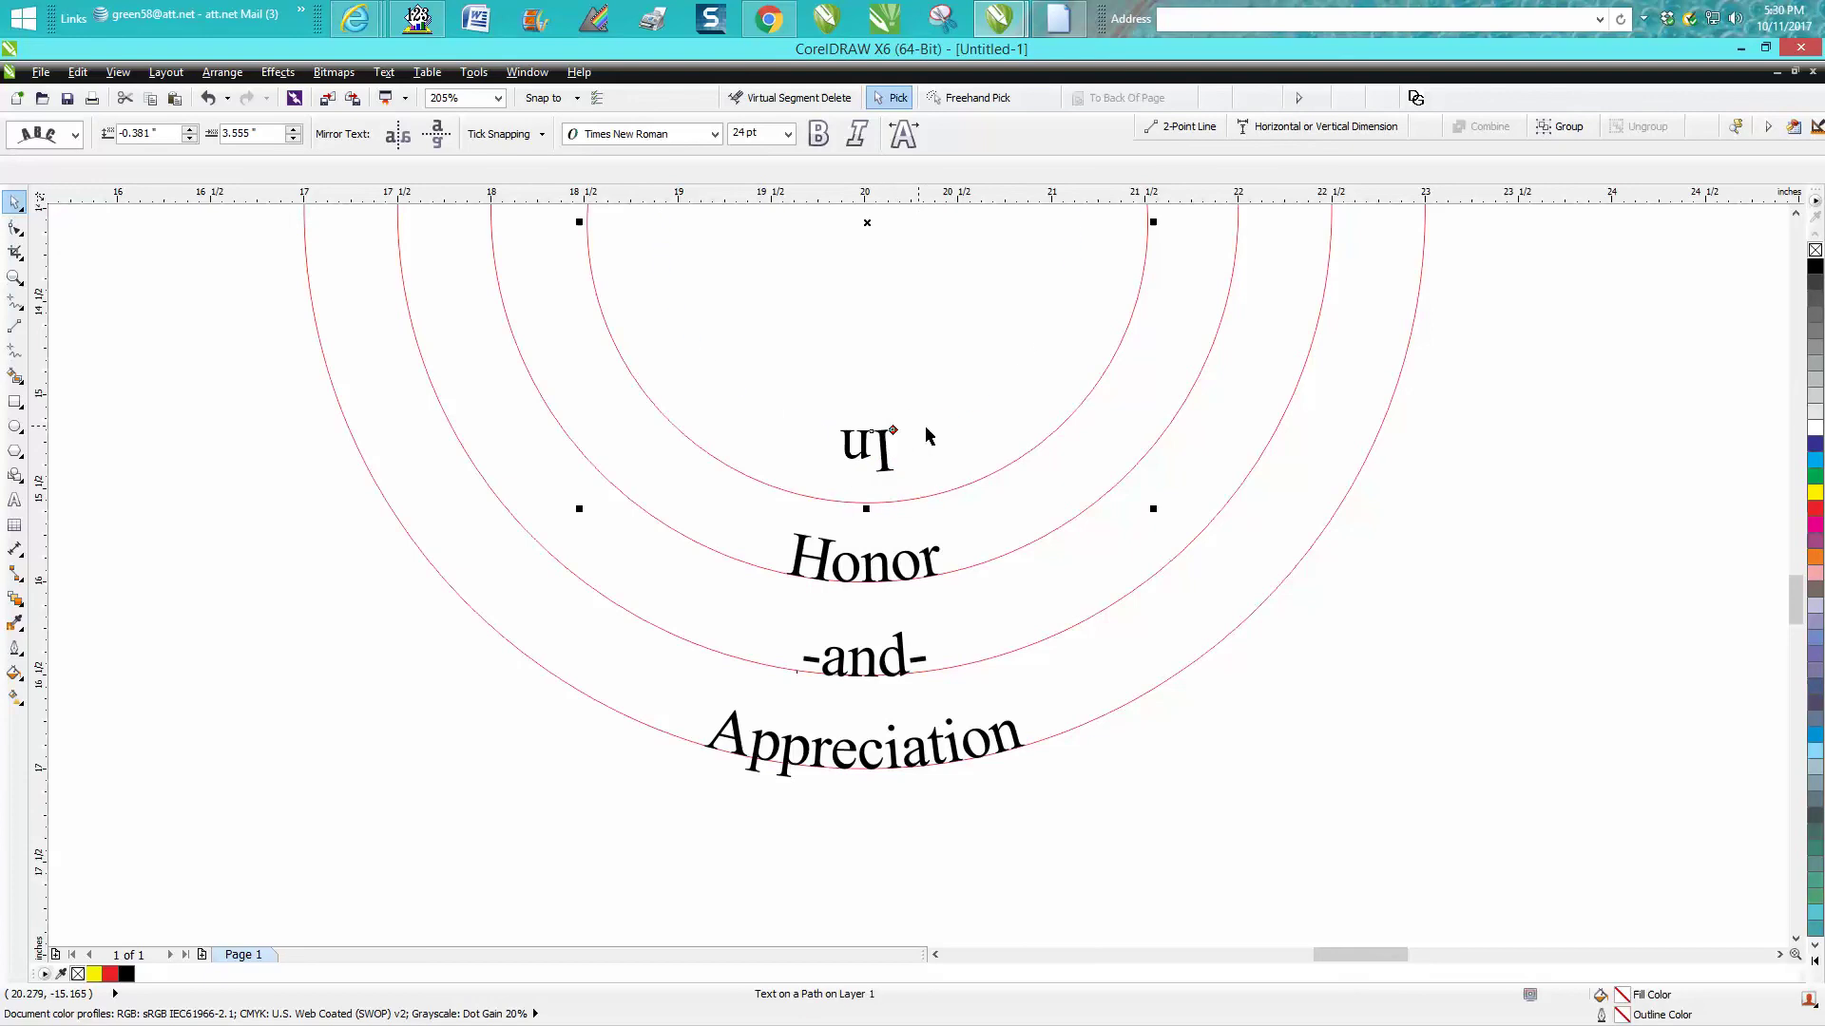
click(398, 136)
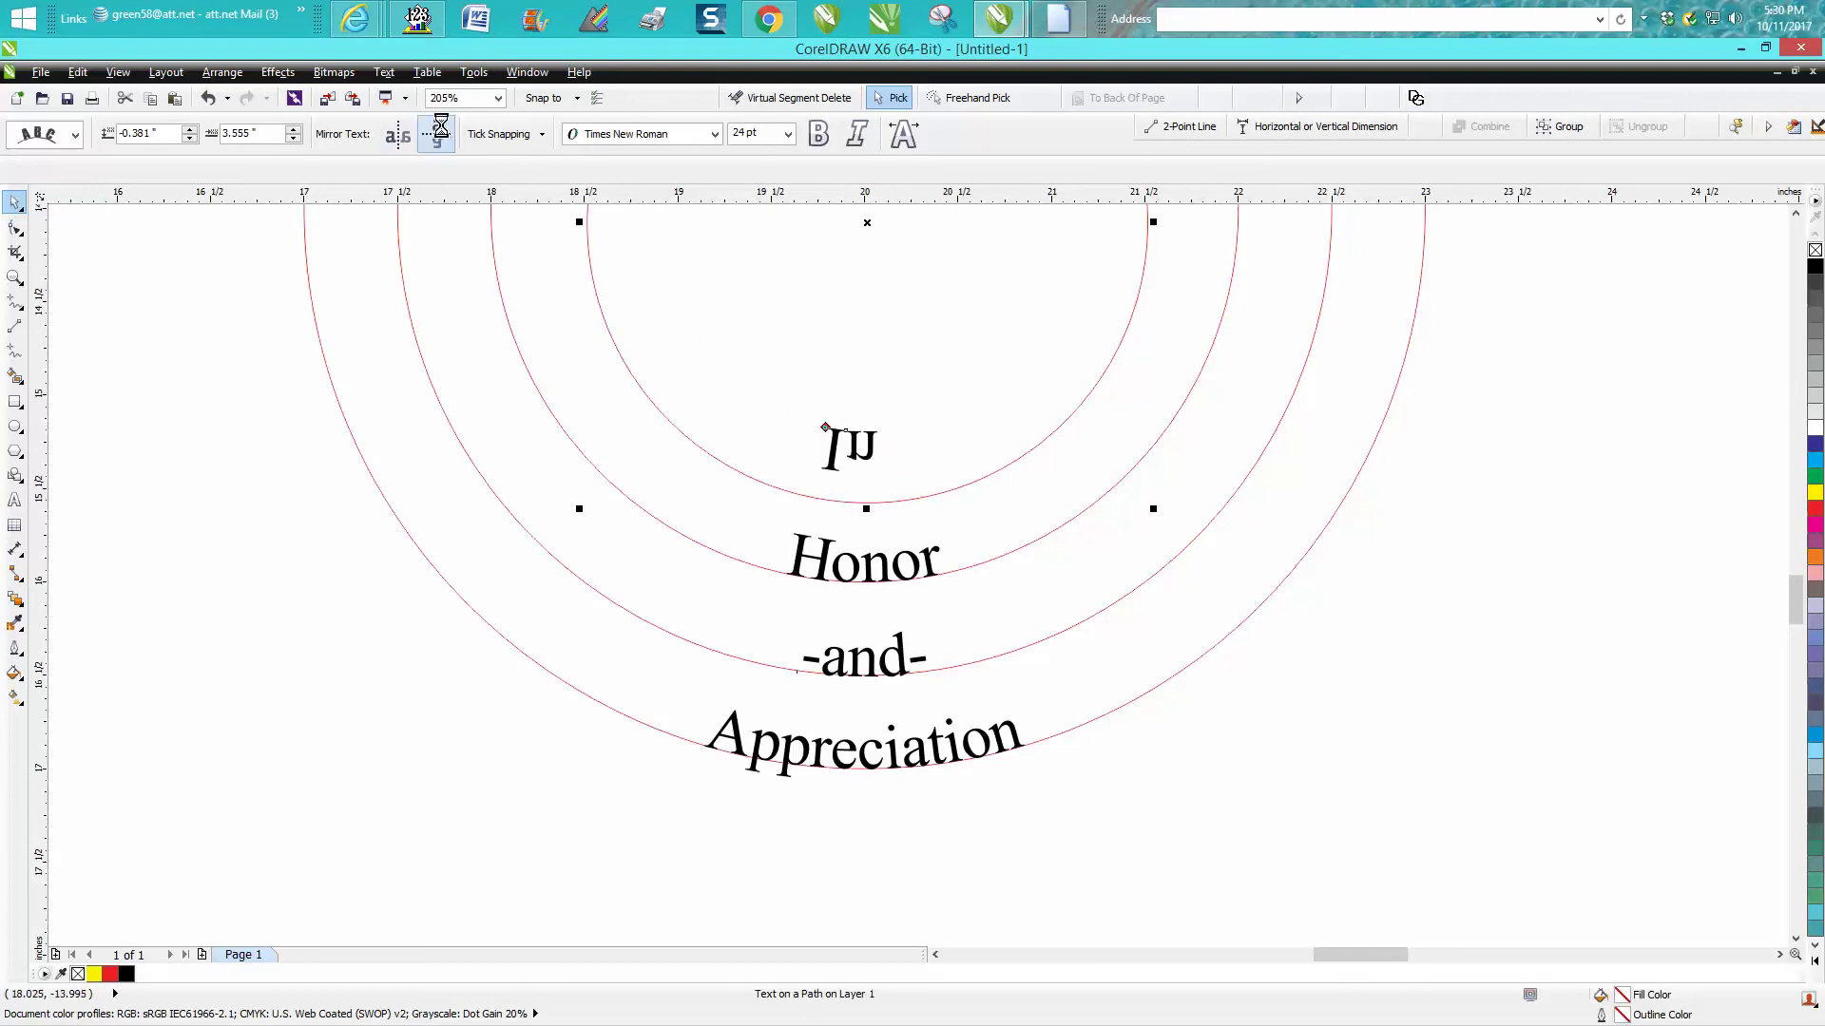
click(437, 133)
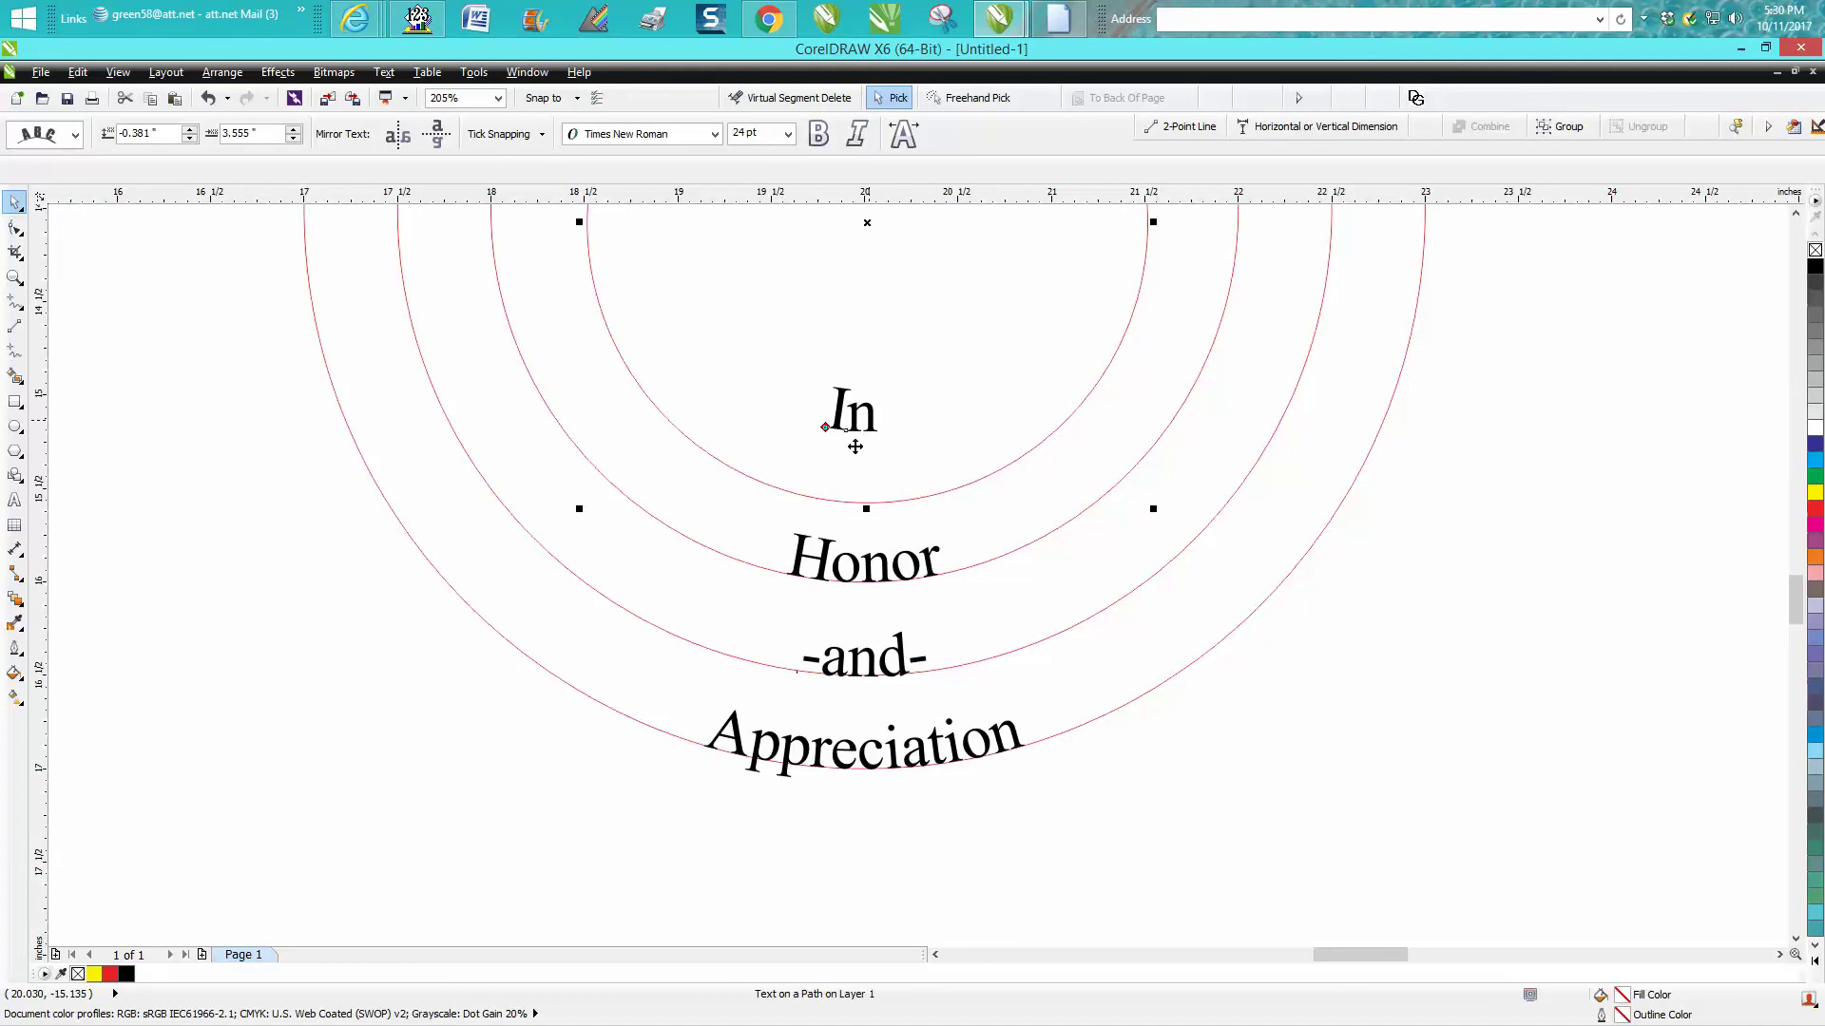
drag(850, 425, 868, 485)
click(1263, 743)
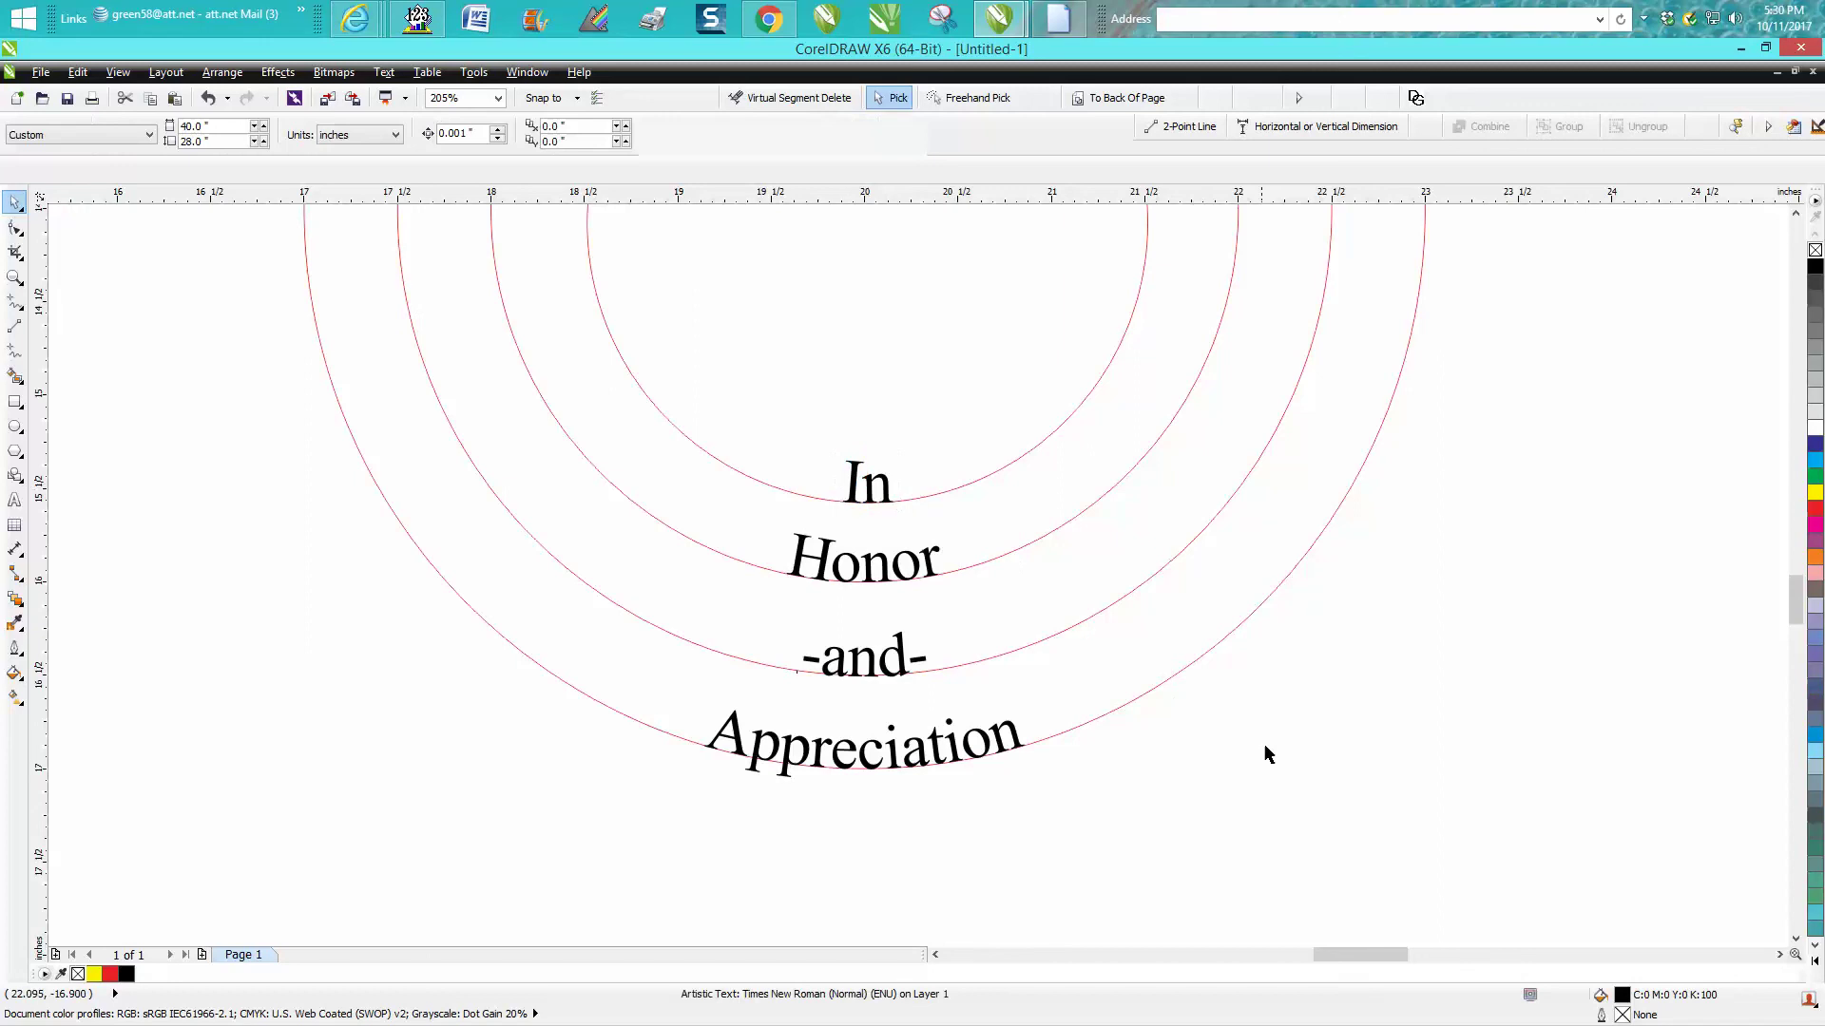
Step: Select all four circles and curved words together and break the curved text apart from the circles
scroll(1247, 726, down, 2)
scroll(766, 399, down, 4)
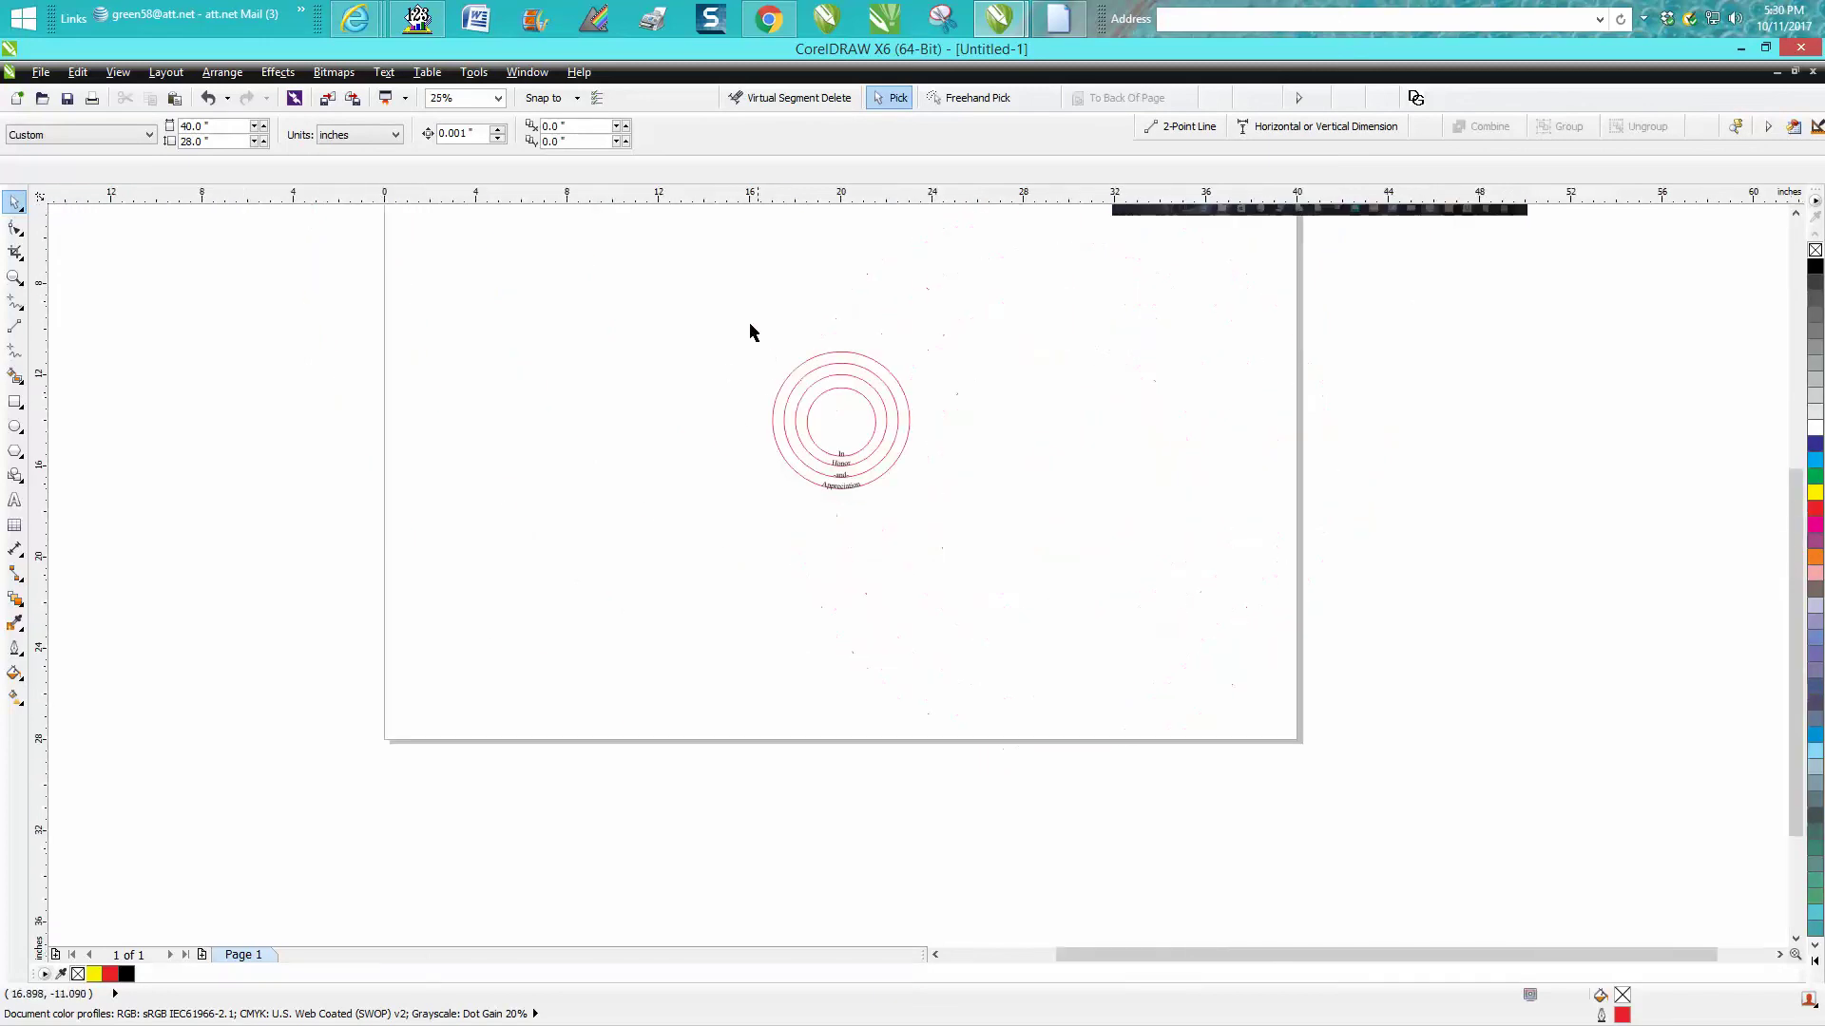
drag(745, 318, 998, 542)
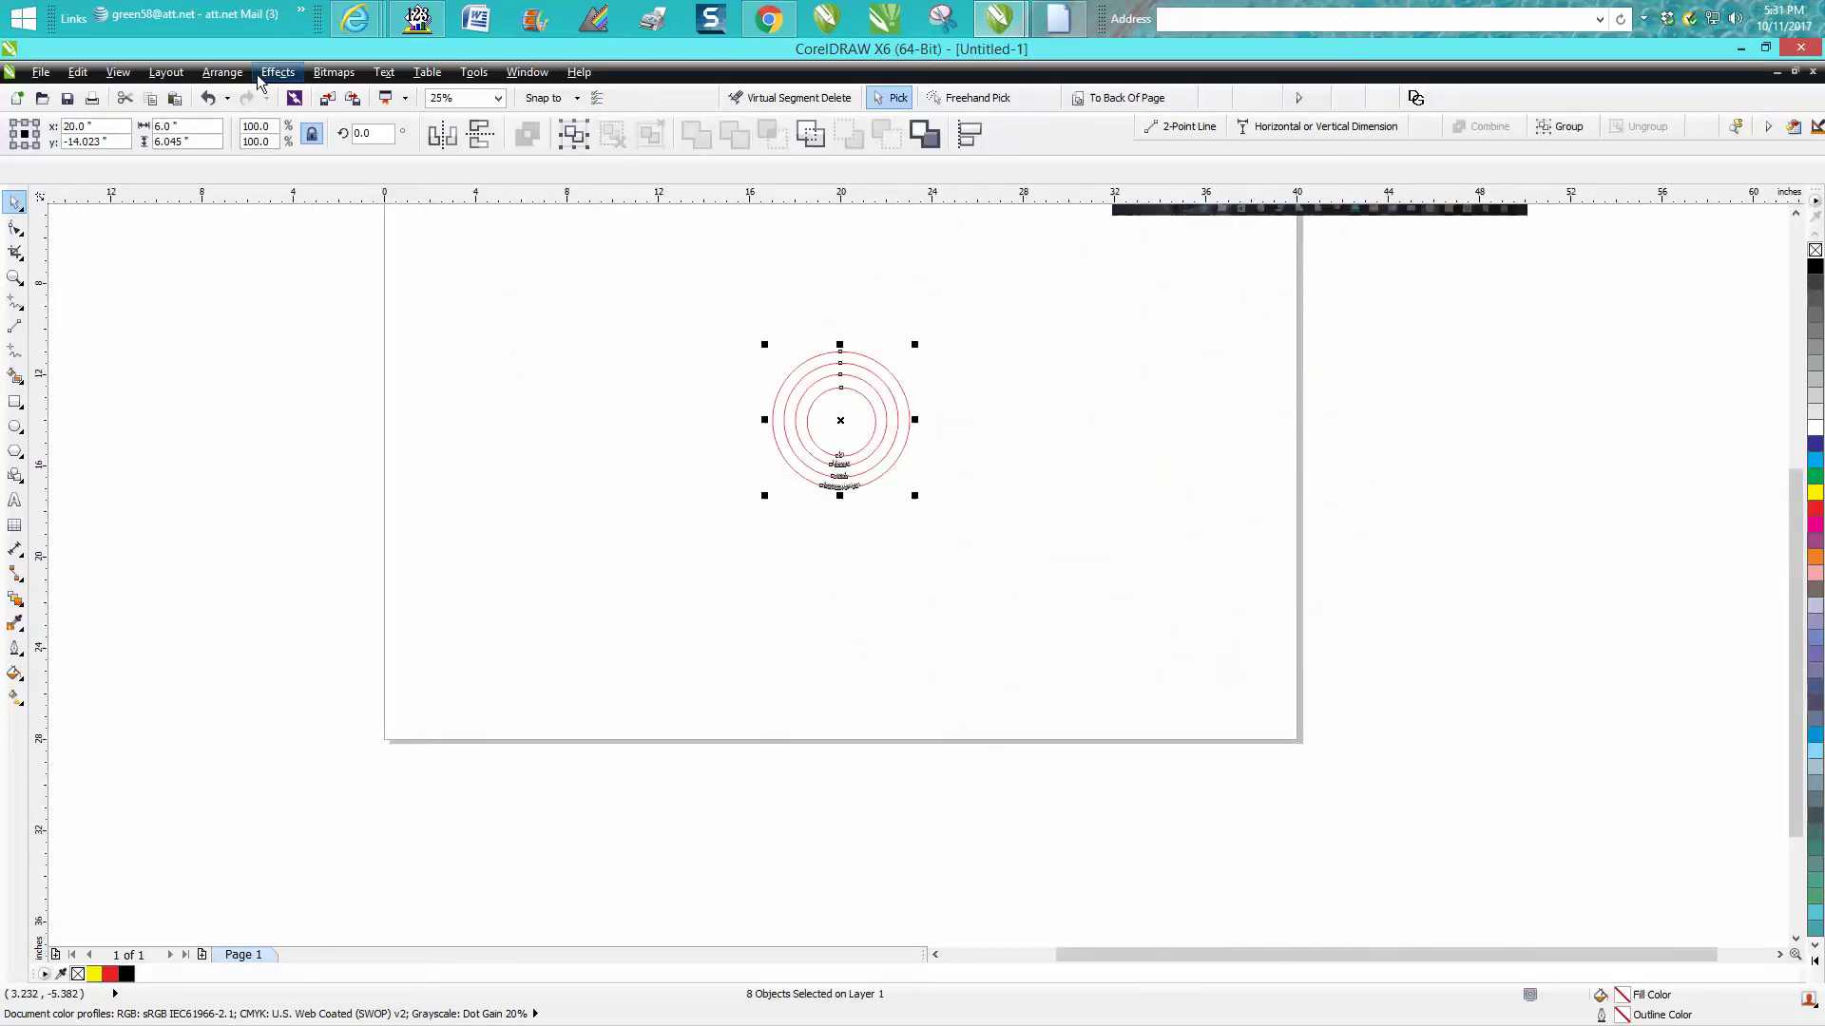
click(220, 73)
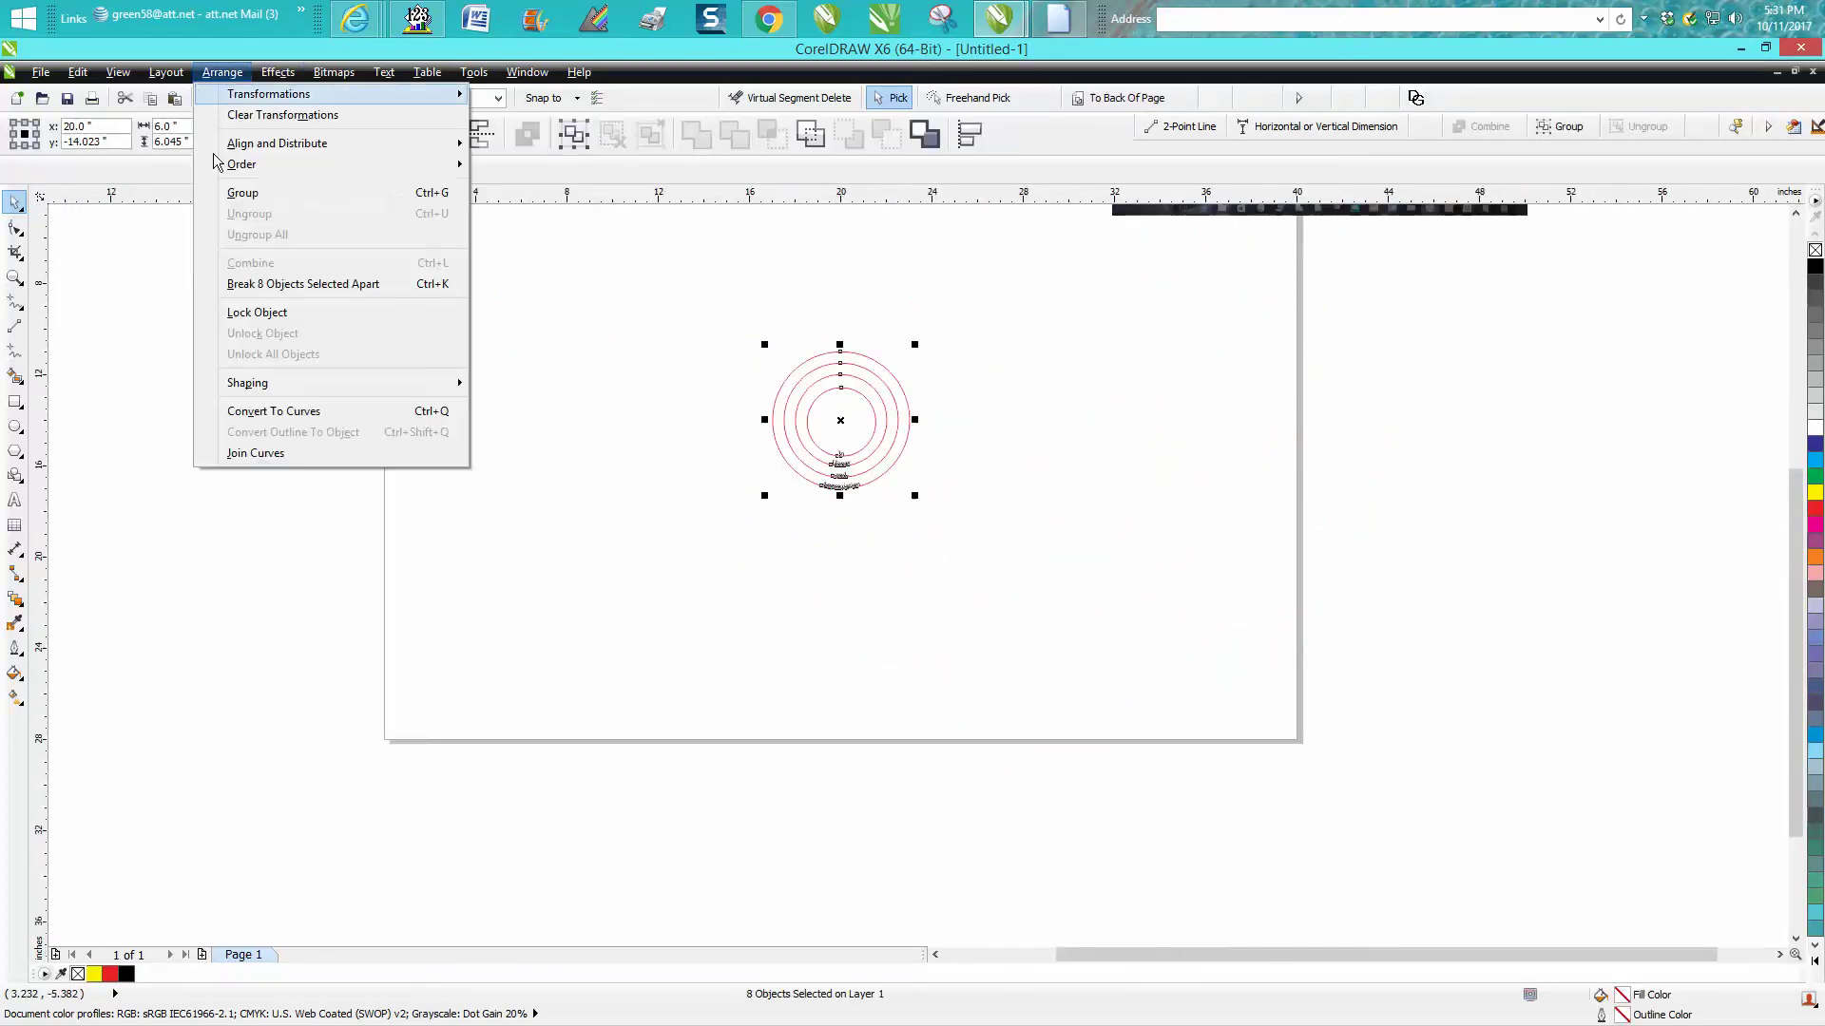
click(291, 283)
click(517, 342)
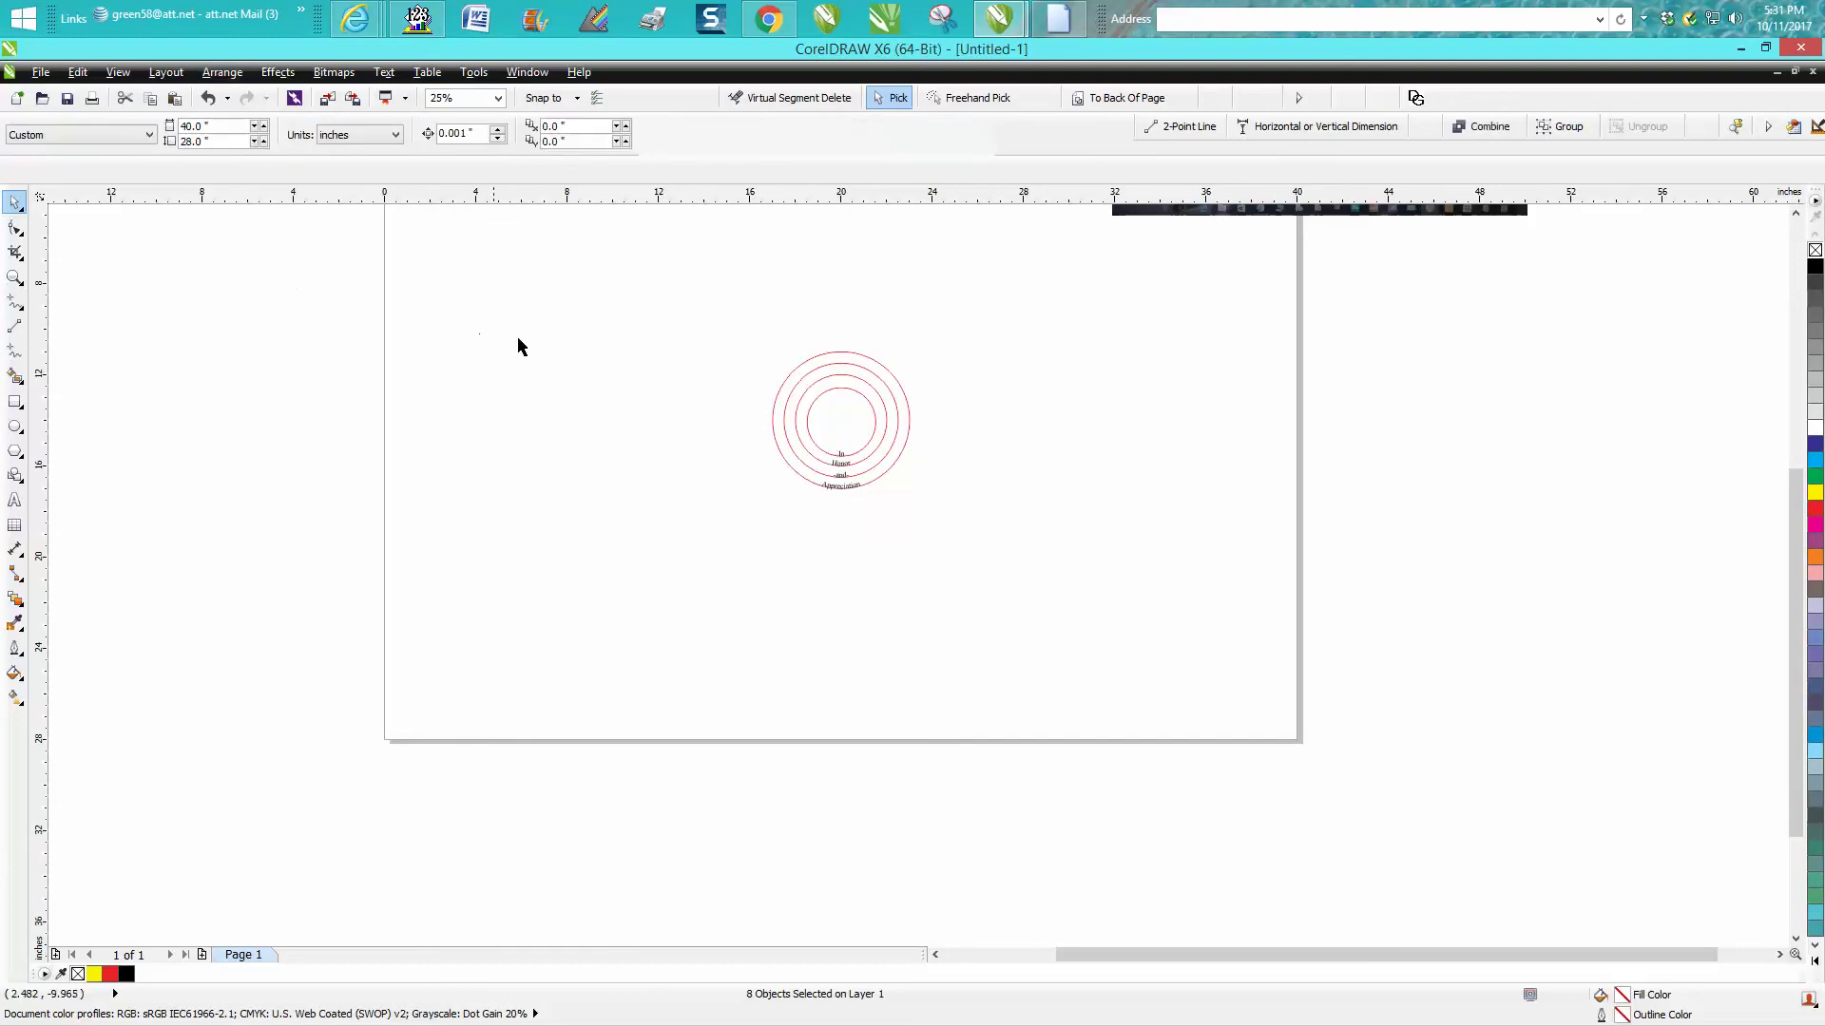
click(16, 278)
Step: Delete the four red guide circles one by one, then zoom in on the remaining words
drag(768, 326, 969, 537)
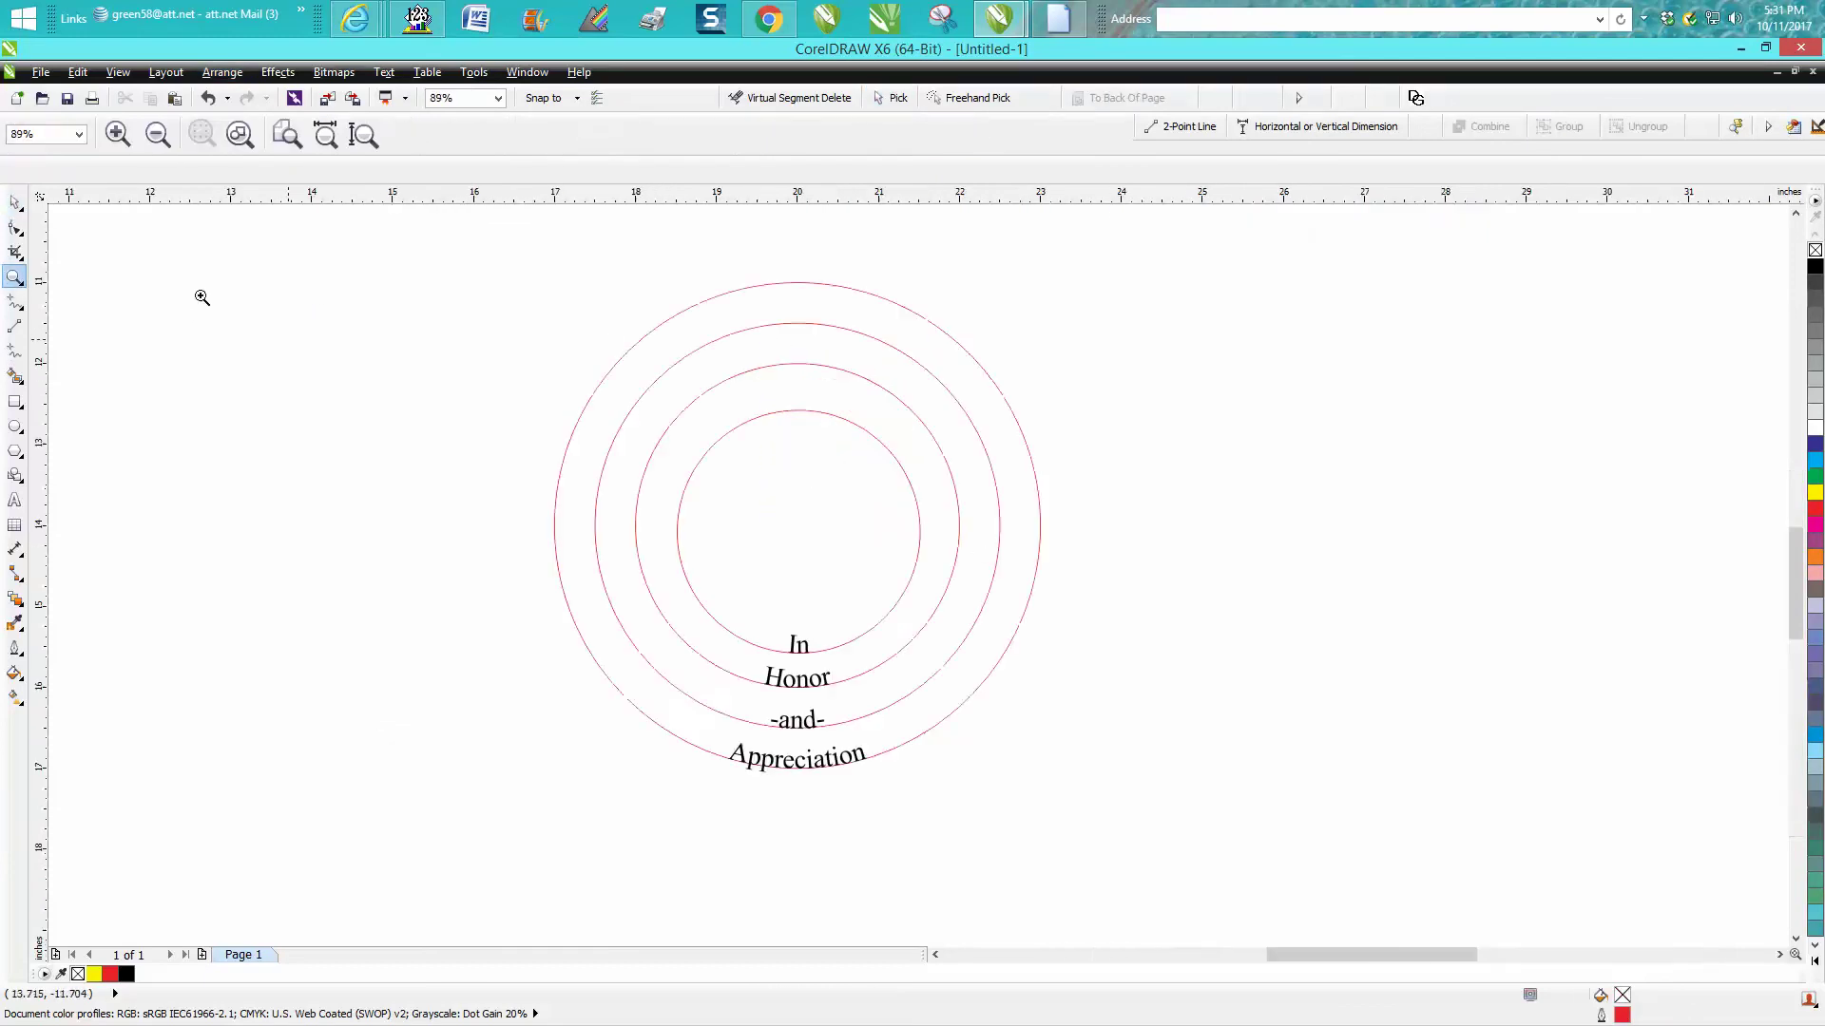
click(14, 204)
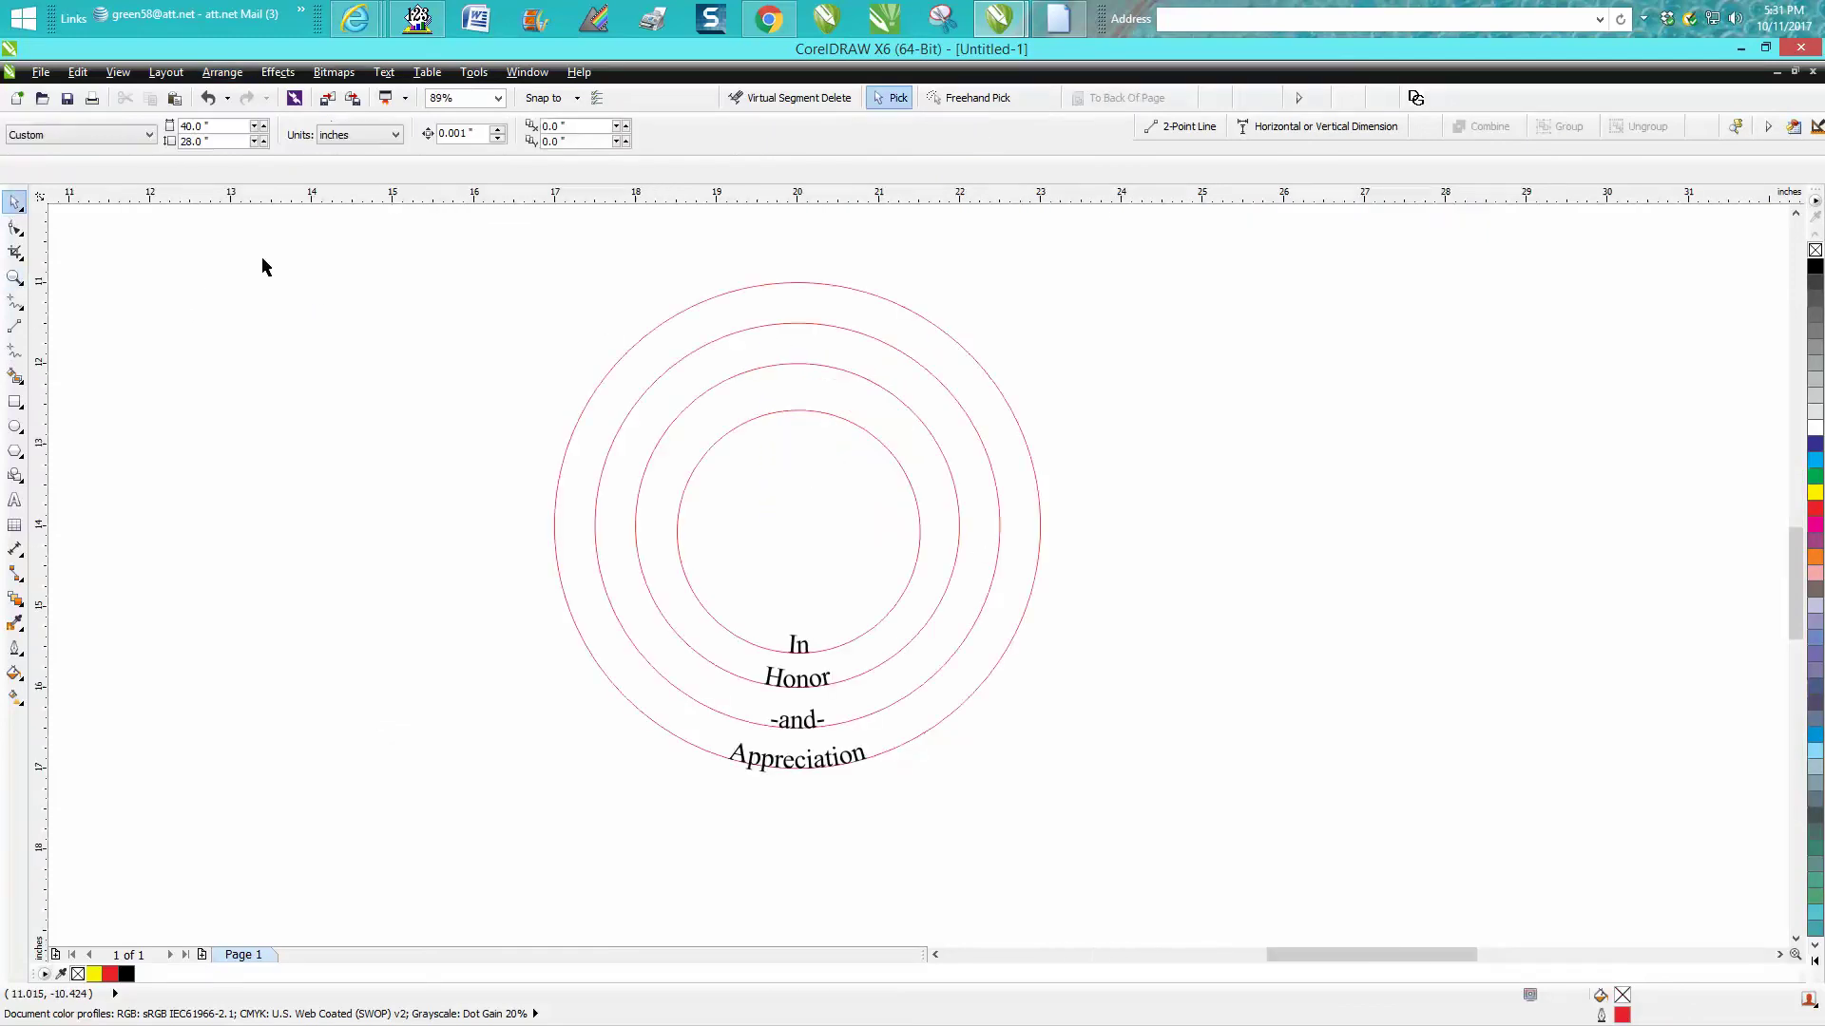
click(712, 304)
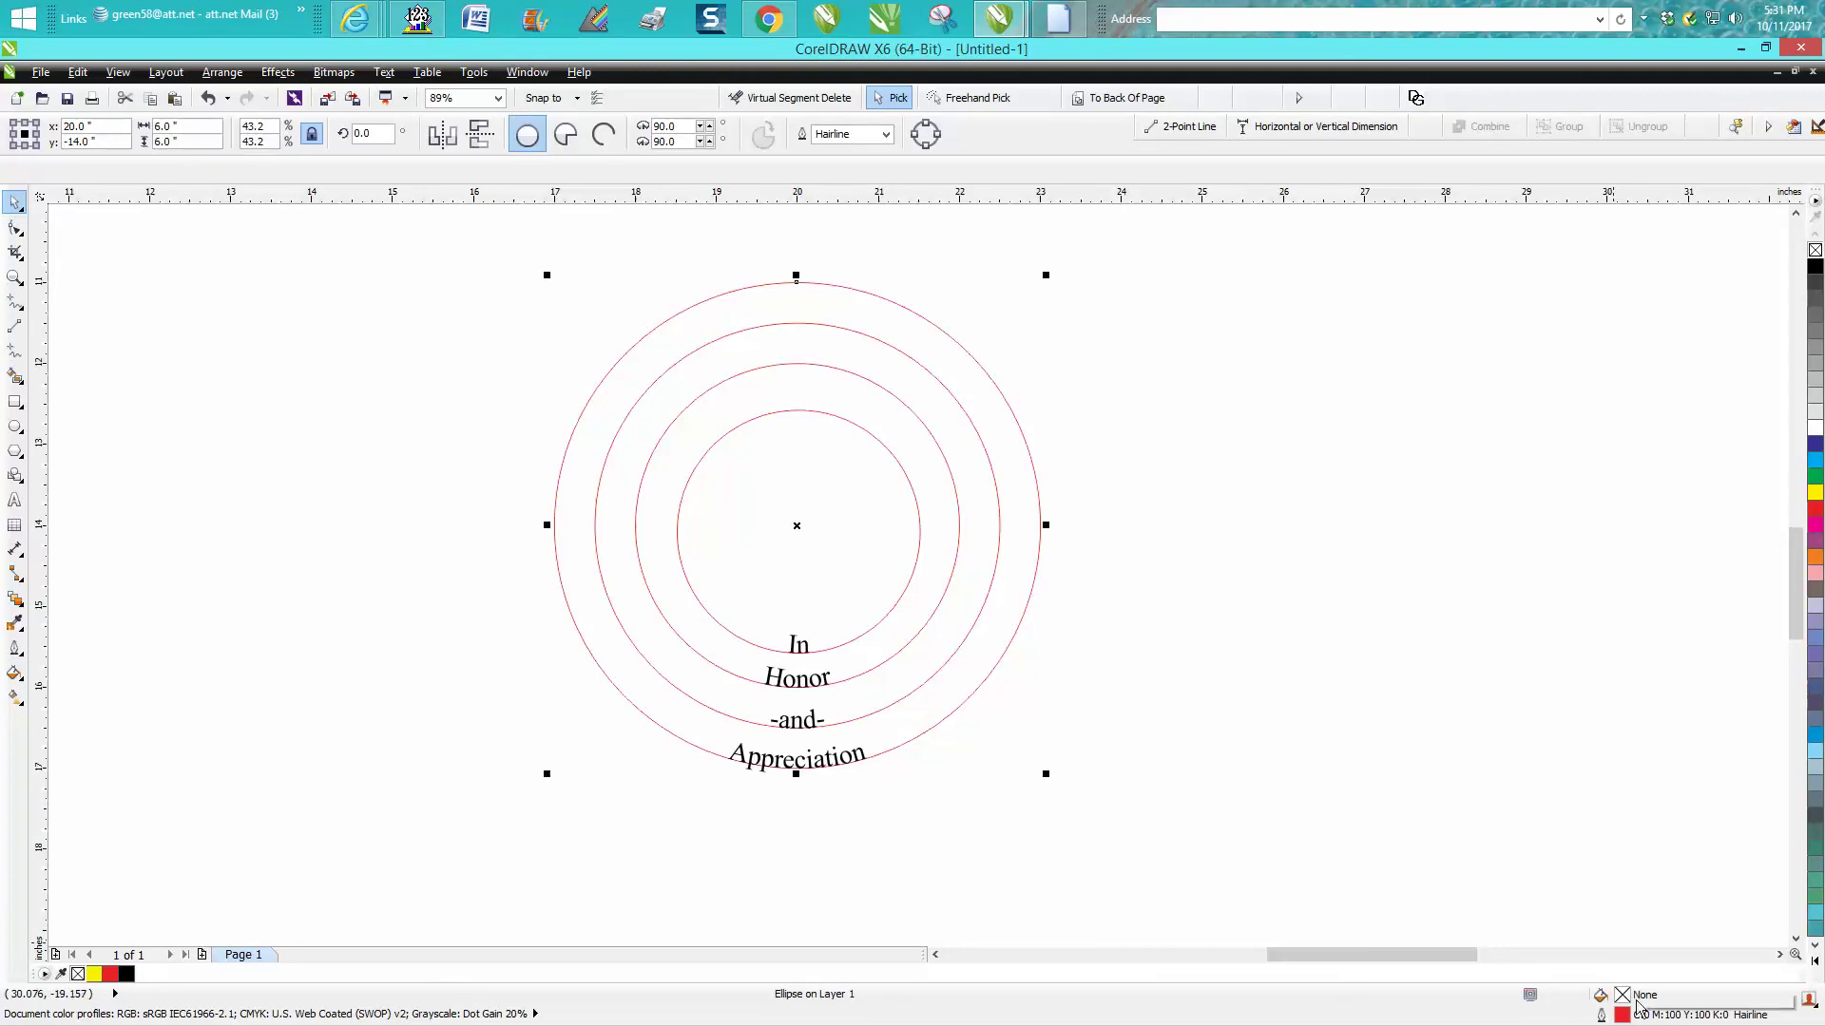
key(Delete)
click(939, 452)
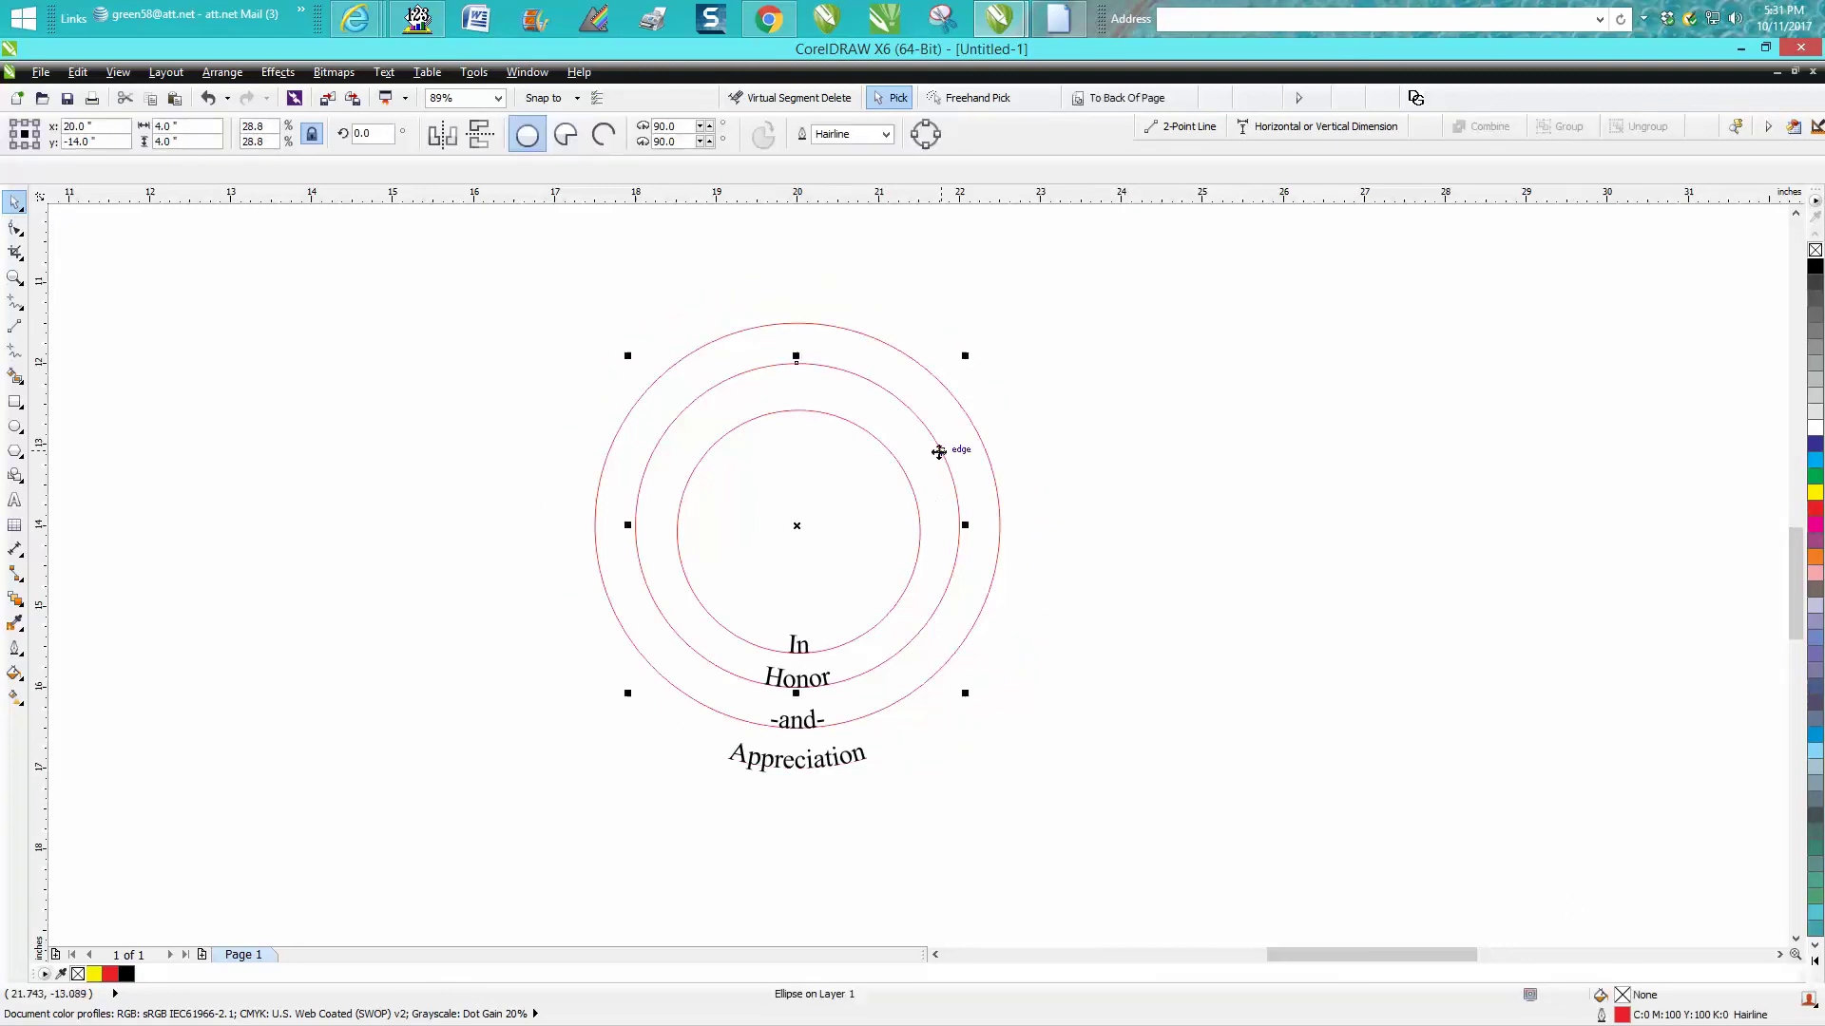
key(Delete)
click(967, 418)
key(Delete)
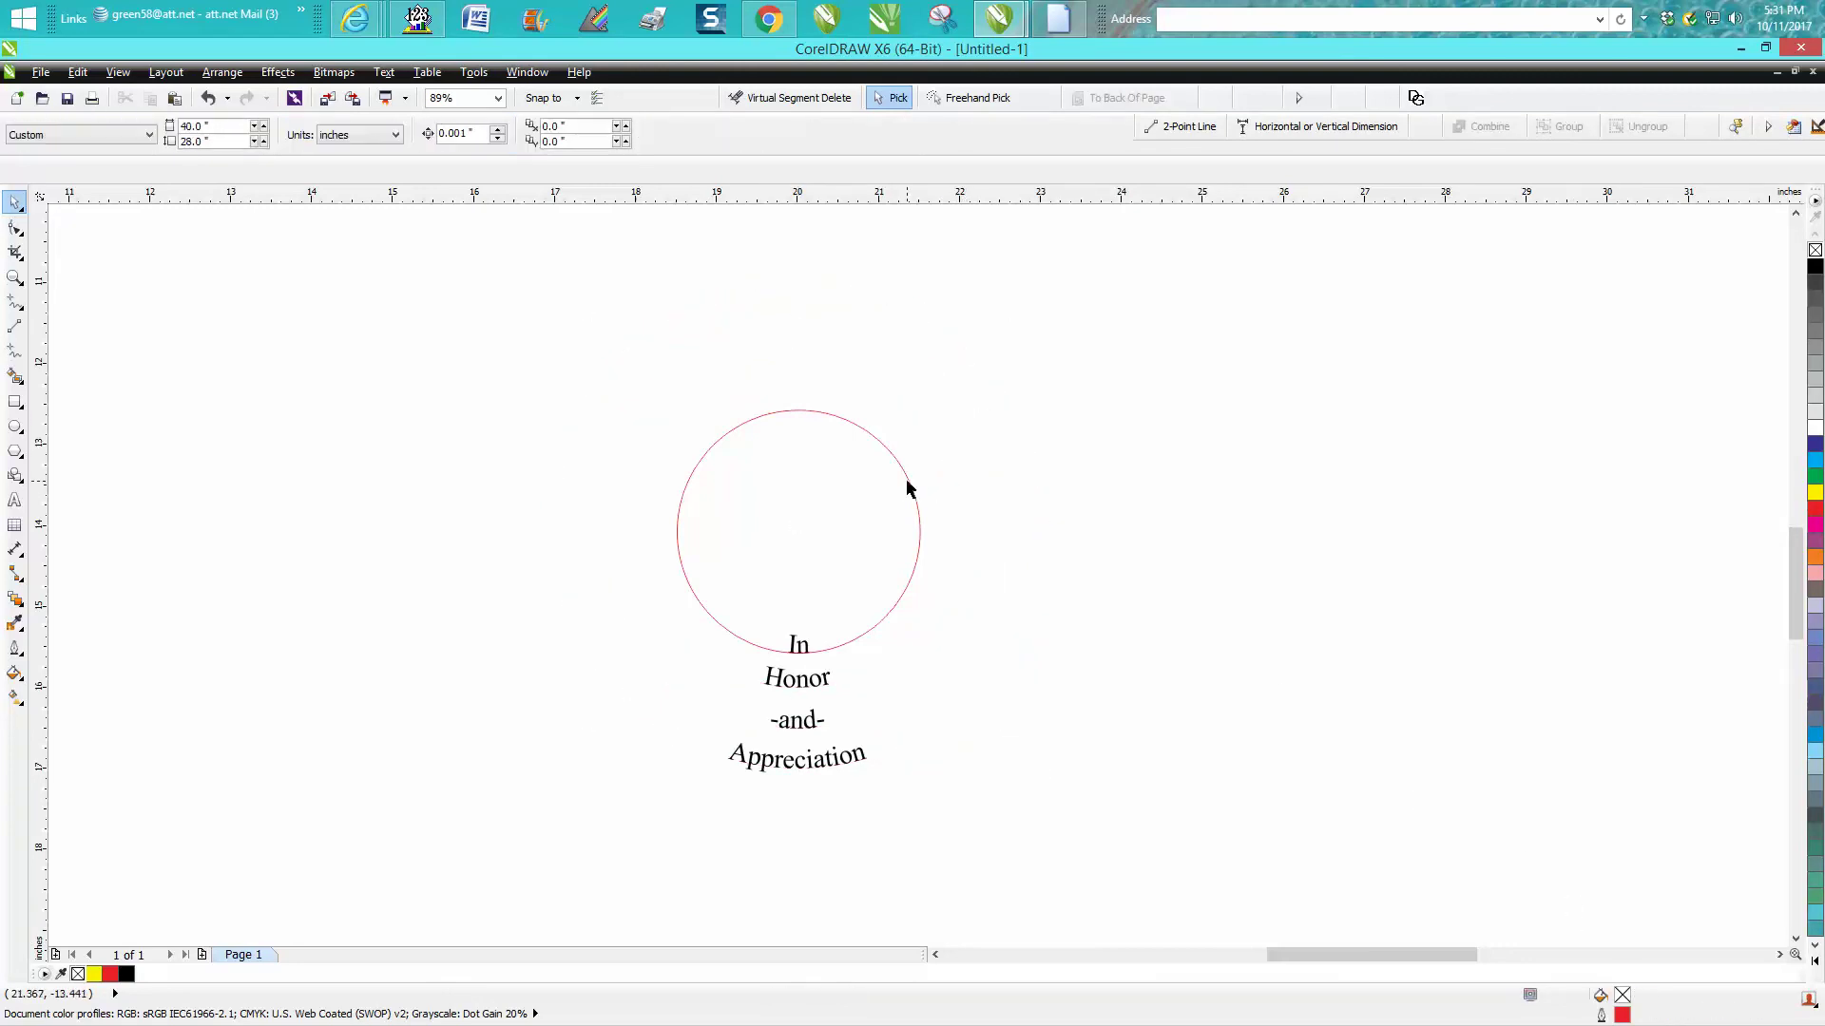
click(912, 484)
key(Delete)
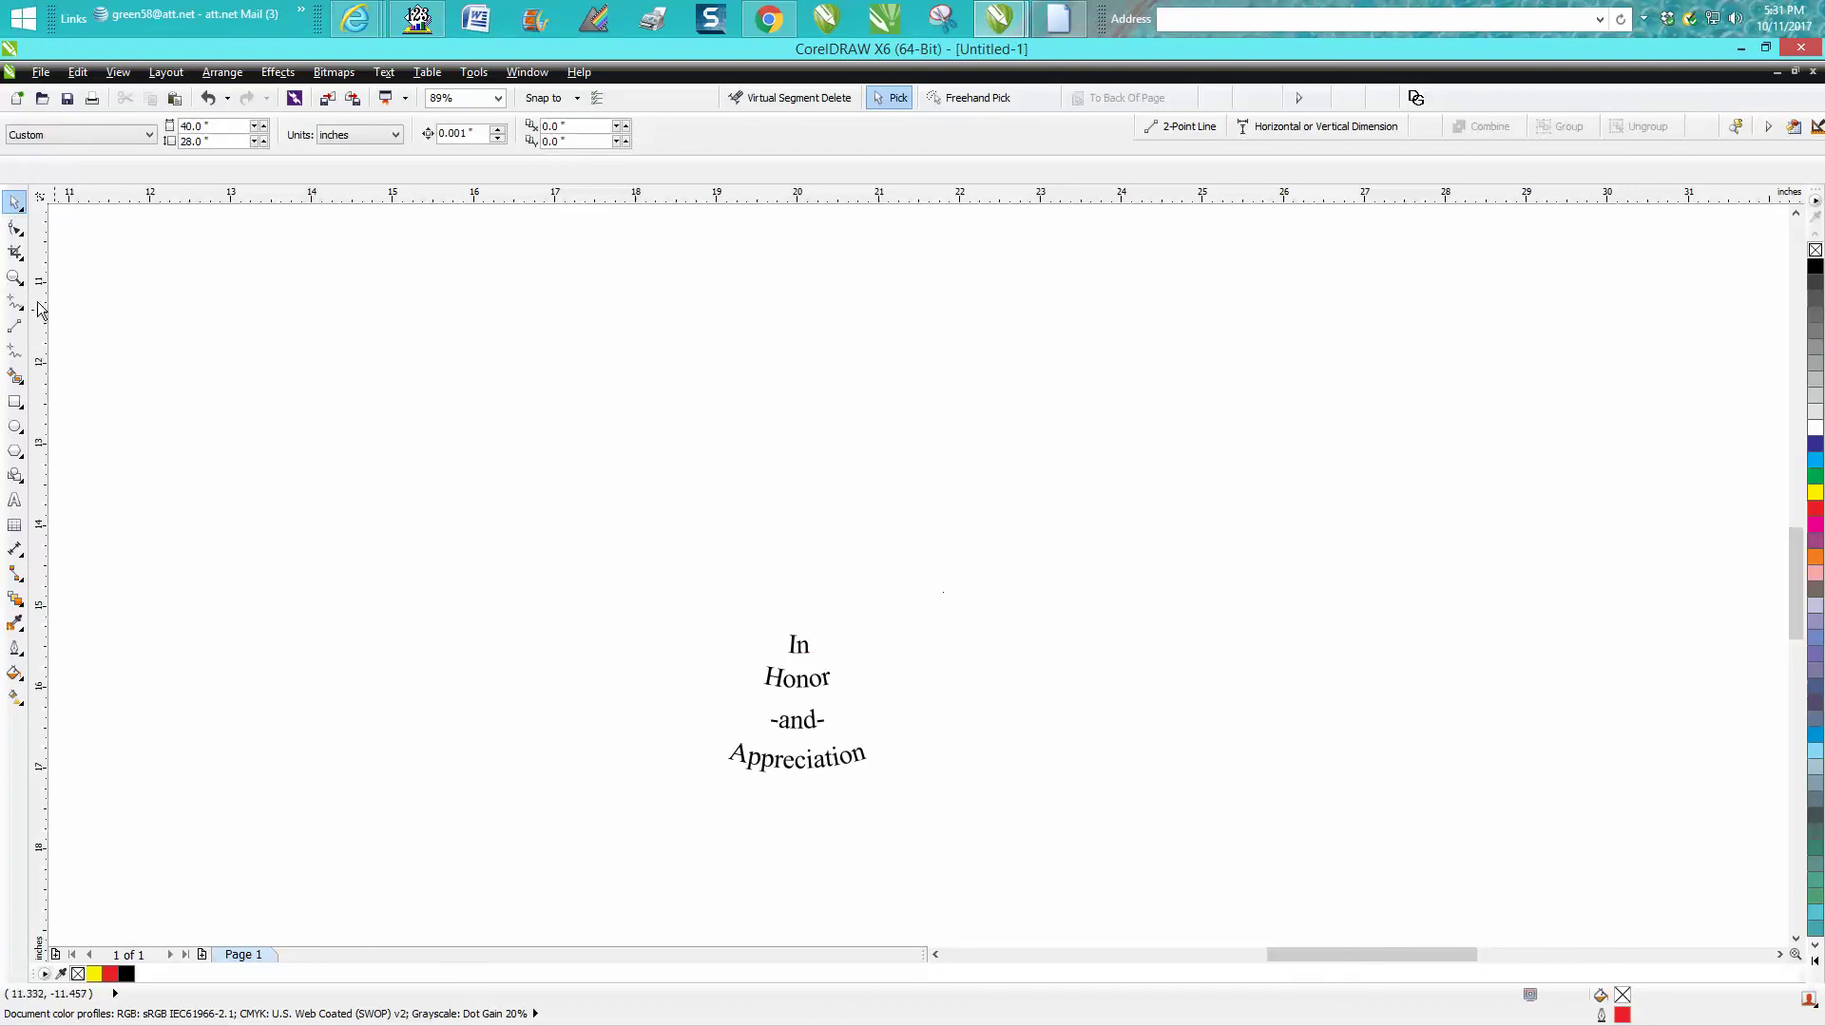
click(14, 277)
drag(656, 538, 1100, 826)
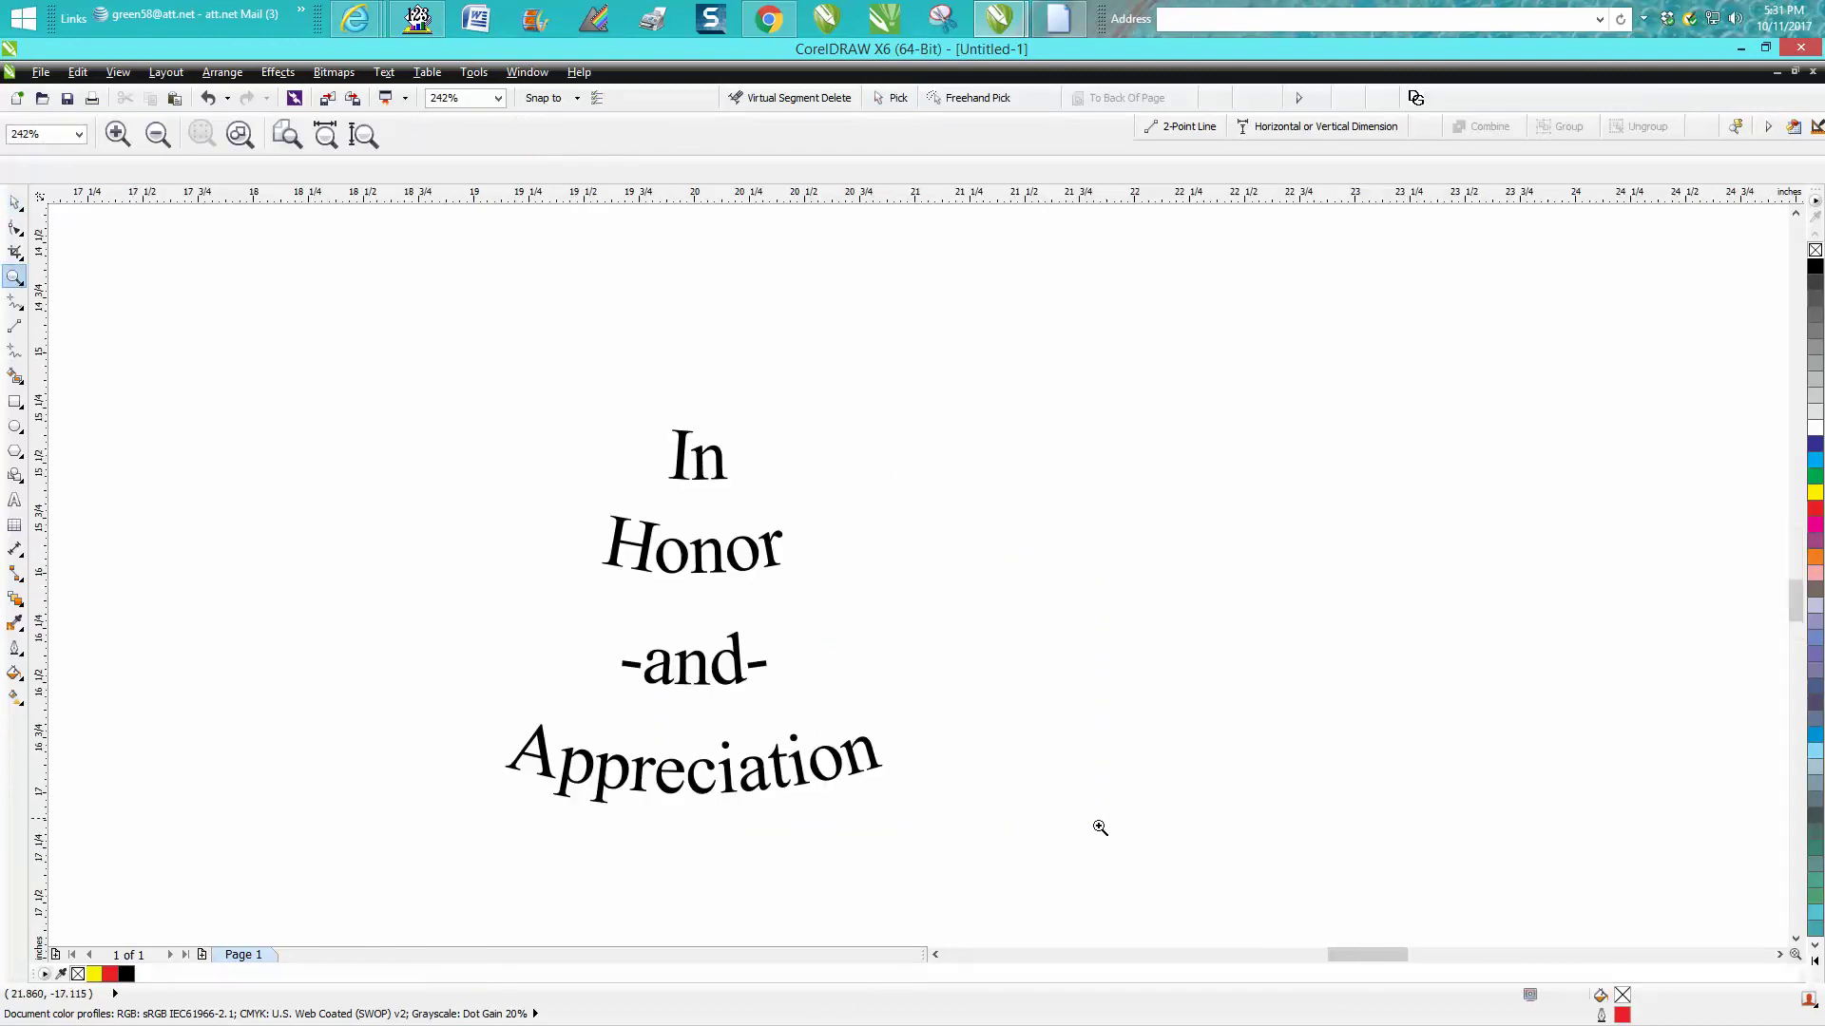